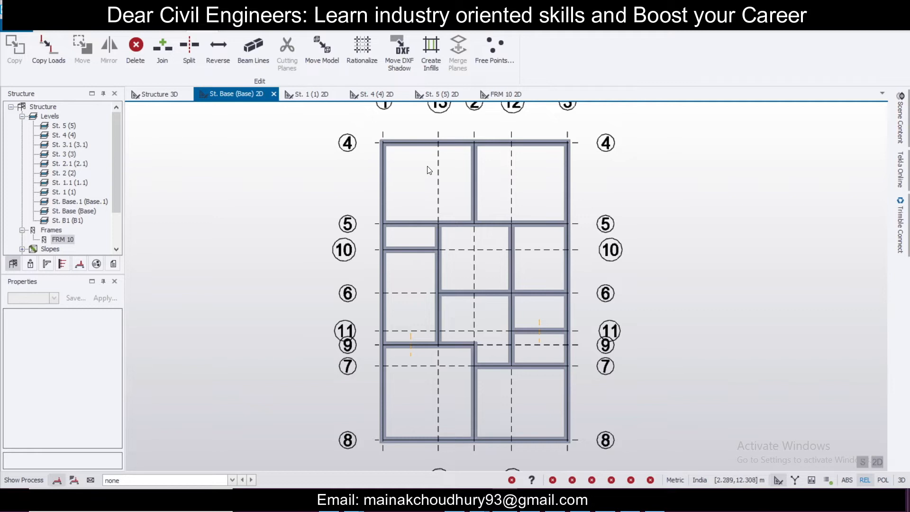
Step: Switch to the loading tools and make 2 Dead the current loadcase
click(234, 30)
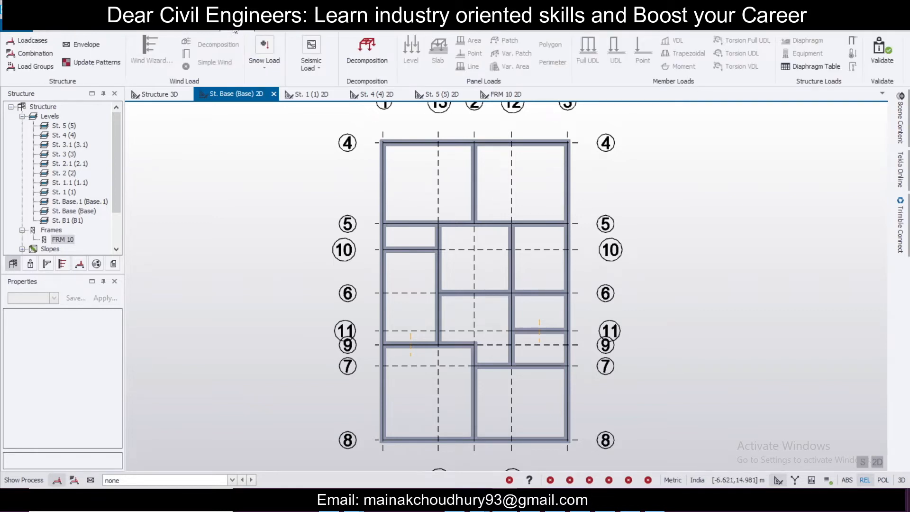
click(226, 481)
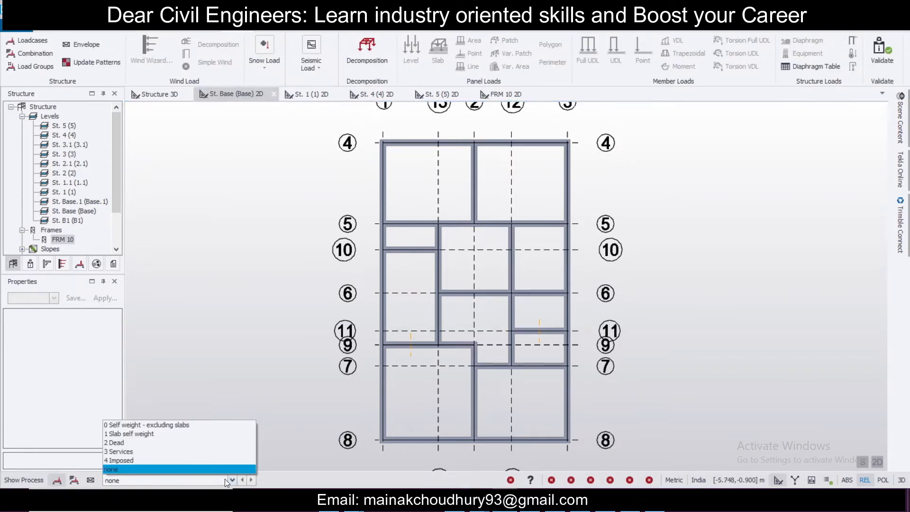
click(228, 443)
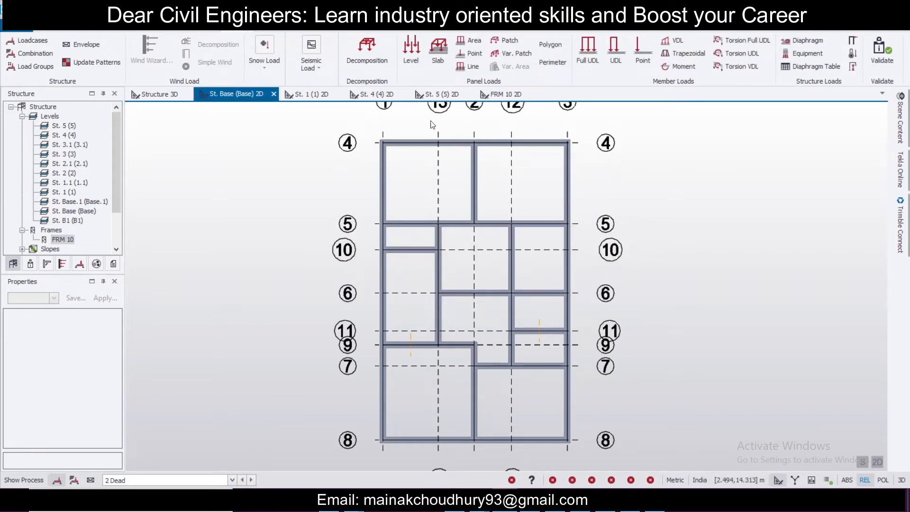
Step: Start a Full UDL member load and set its load to 11 kN/m
click(594, 59)
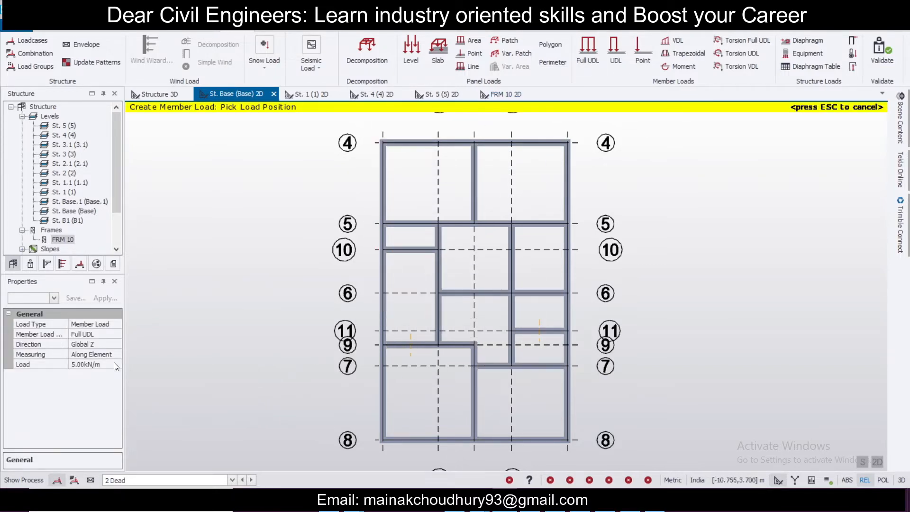
click(99, 364)
text(11)
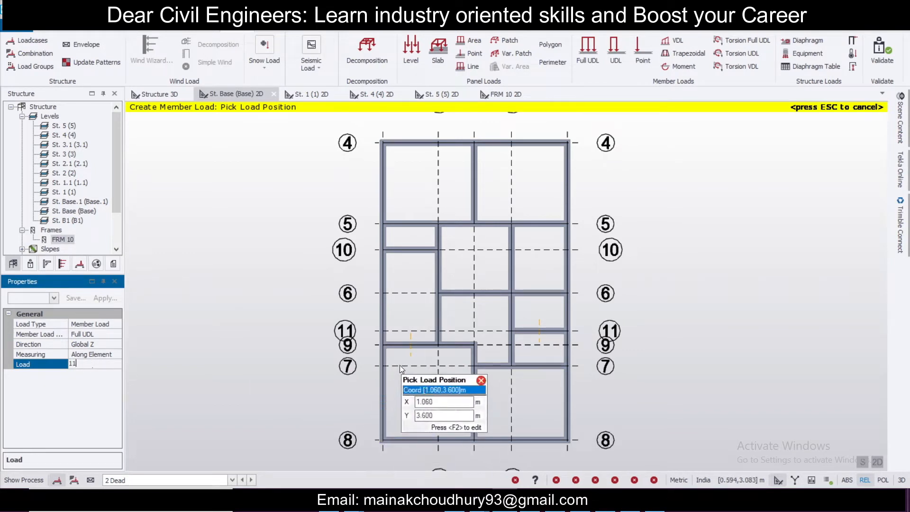
Step: Apply the 11 kN/m UDL to the left perimeter beams, the wall beams near grids 13 and 9, and the top beam
click(386, 418)
click(391, 302)
click(409, 243)
click(429, 292)
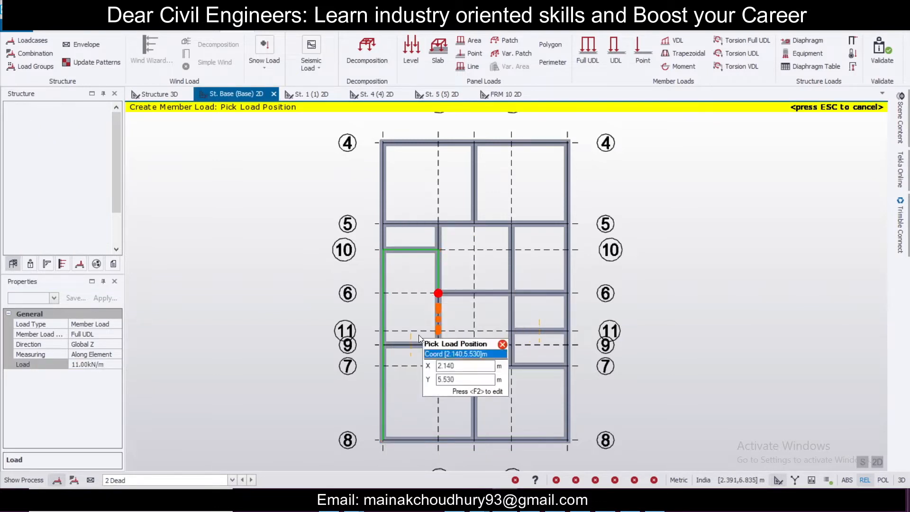
click(401, 358)
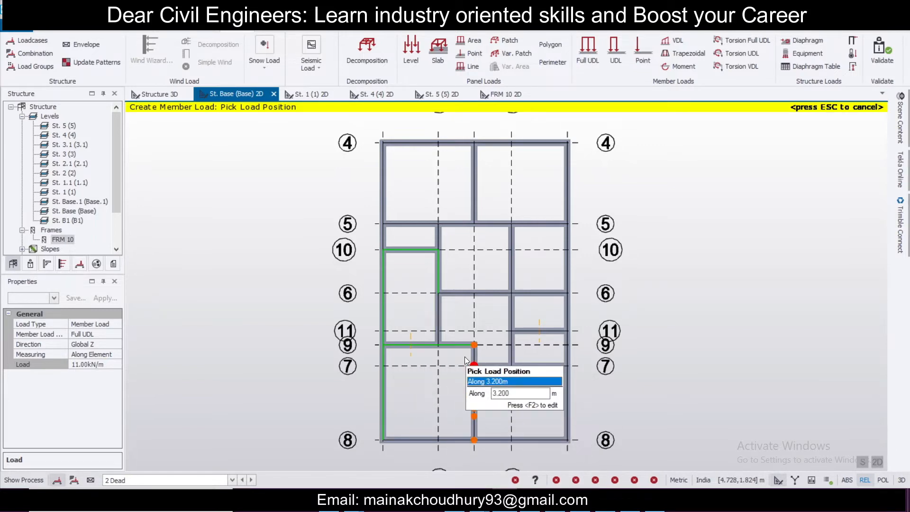
click(385, 240)
click(469, 161)
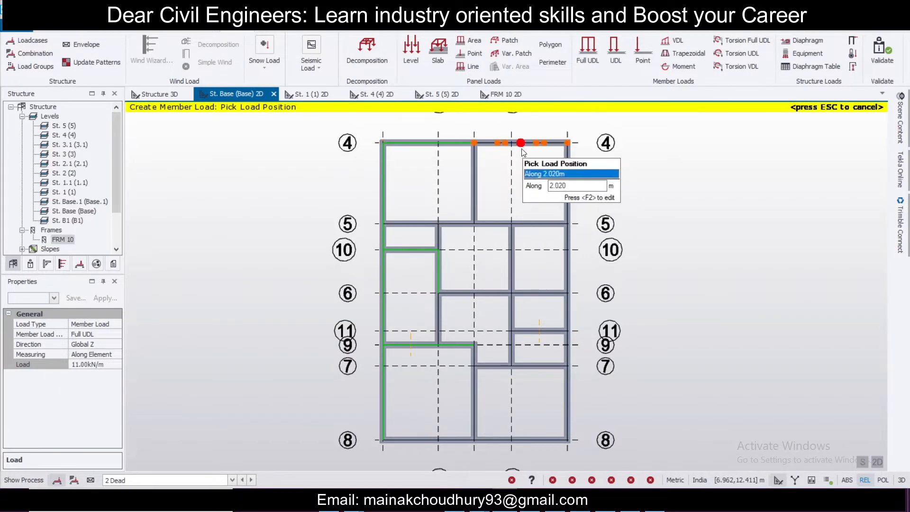
Step: Apply the 11 kN/m UDL to the right and bottom perimeter beams and the wall beam along grid 2
click(566, 156)
click(570, 274)
click(571, 317)
click(567, 397)
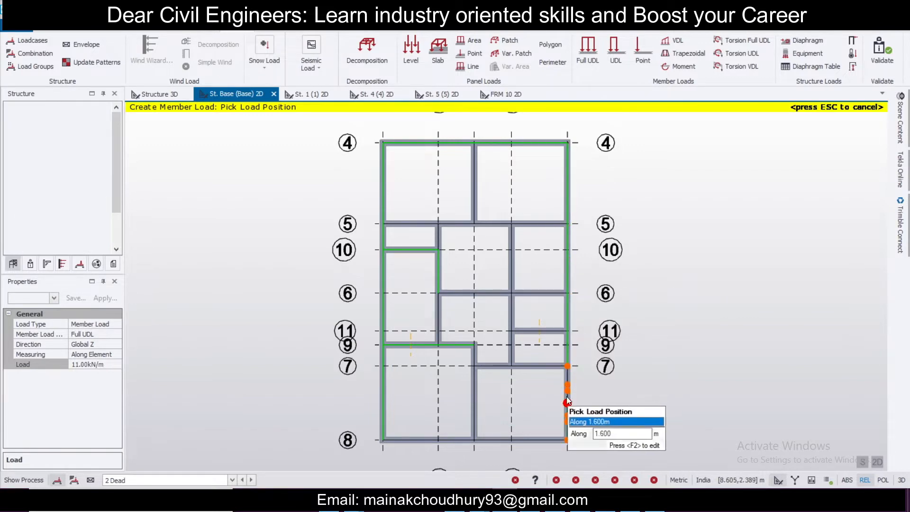
click(531, 440)
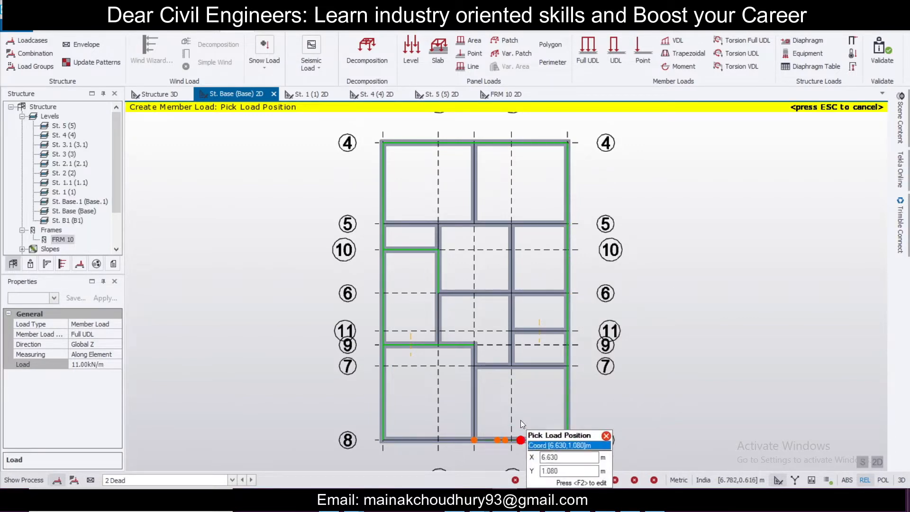
click(480, 403)
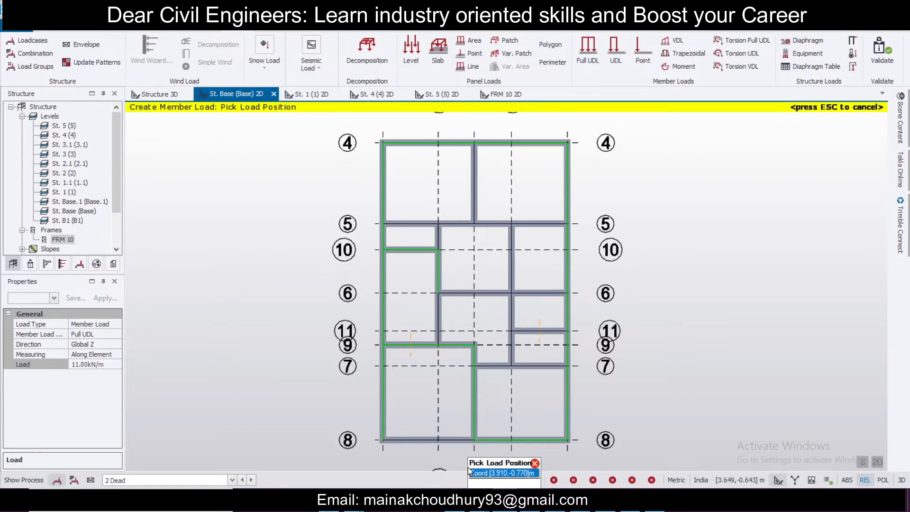
click(508, 442)
click(102, 366)
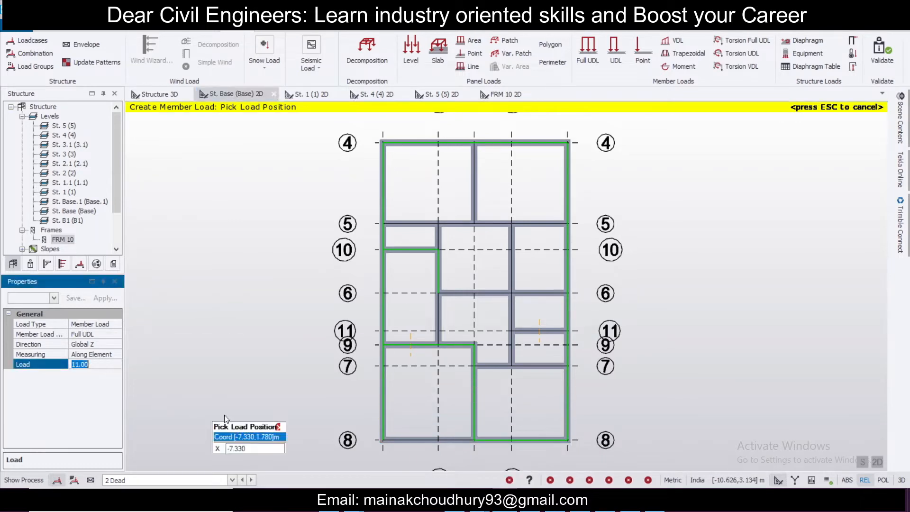
click(429, 439)
Step: Set the load to 5.5 kN/m and apply it to the interior beams of the base level
click(100, 364)
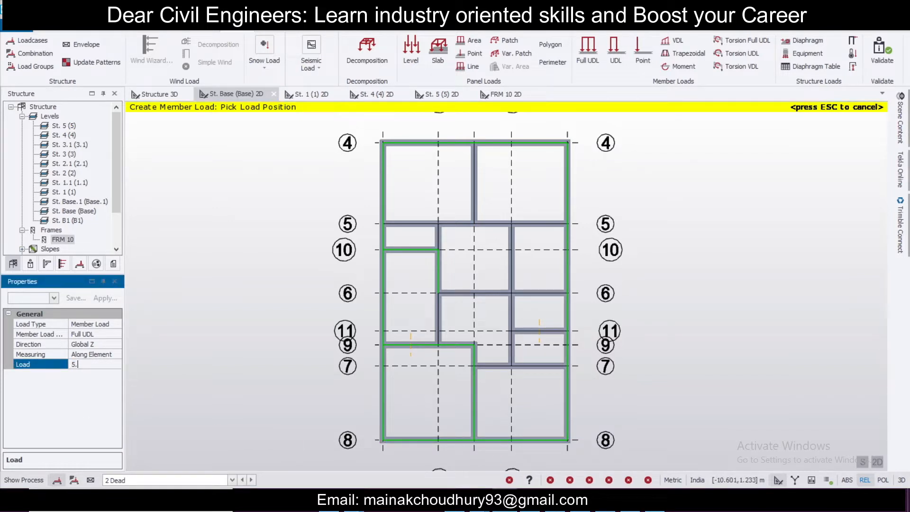
click(537, 371)
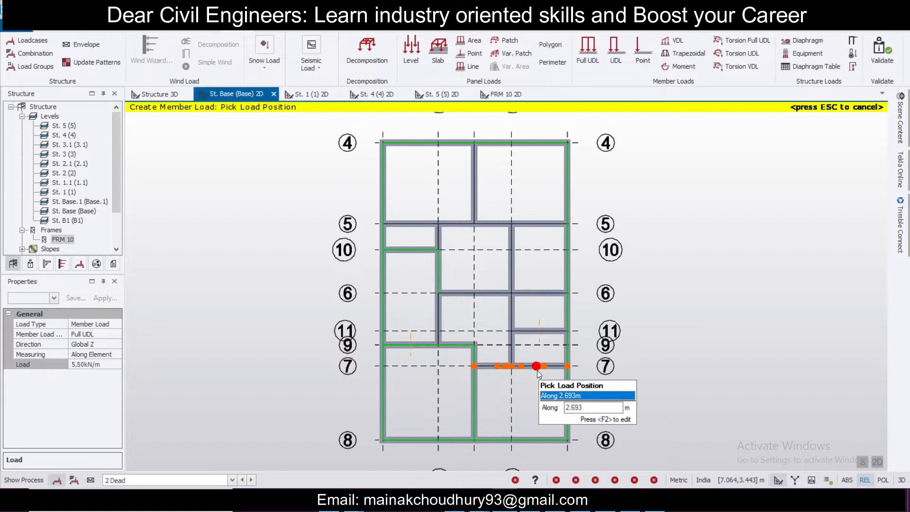
click(514, 351)
click(539, 336)
click(543, 290)
click(473, 285)
click(428, 314)
click(471, 224)
click(436, 234)
click(476, 205)
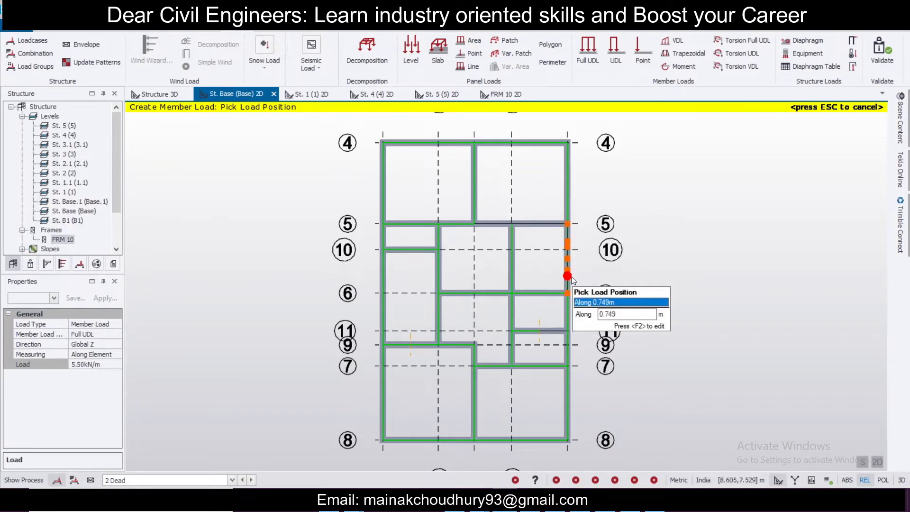
click(520, 257)
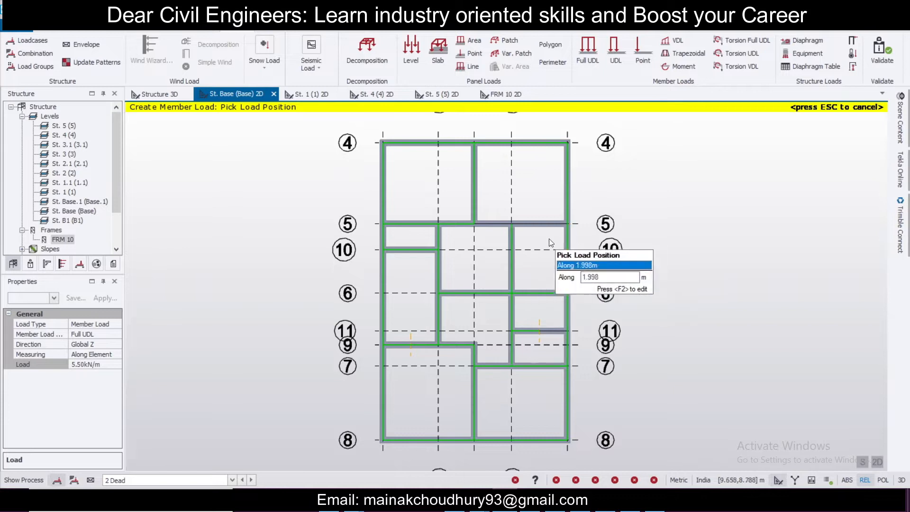
click(545, 223)
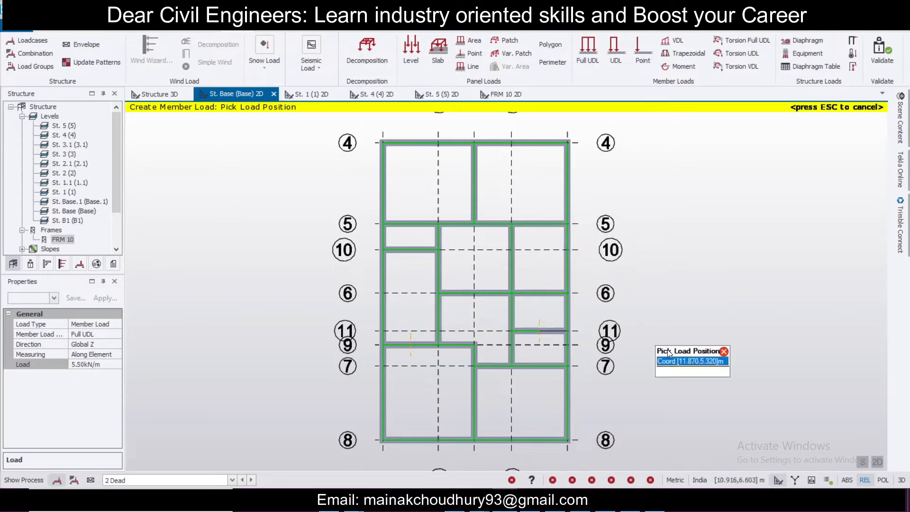
Step: Switch to the 3D view, leave the load command, and delete the 5.5 kN/m member load on an interior beam
click(879, 459)
scroll(664, 317, up, 6)
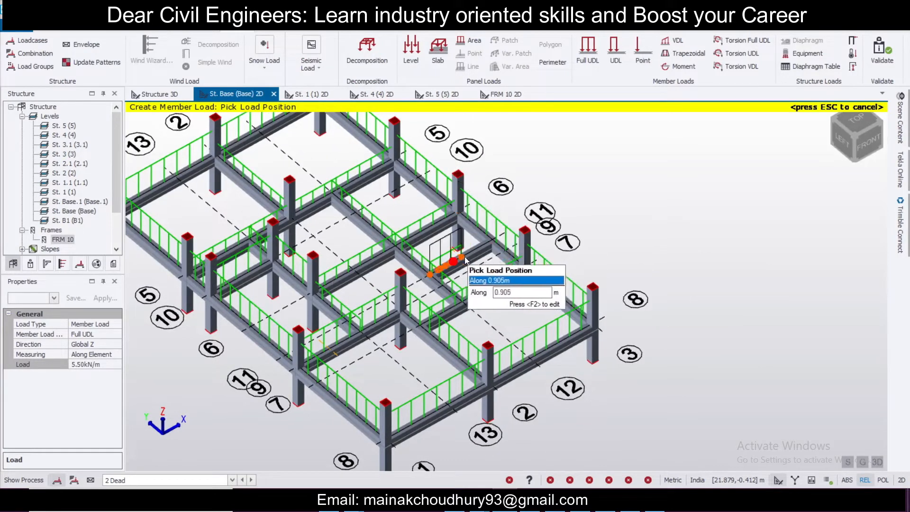
scroll(477, 248, up, 3)
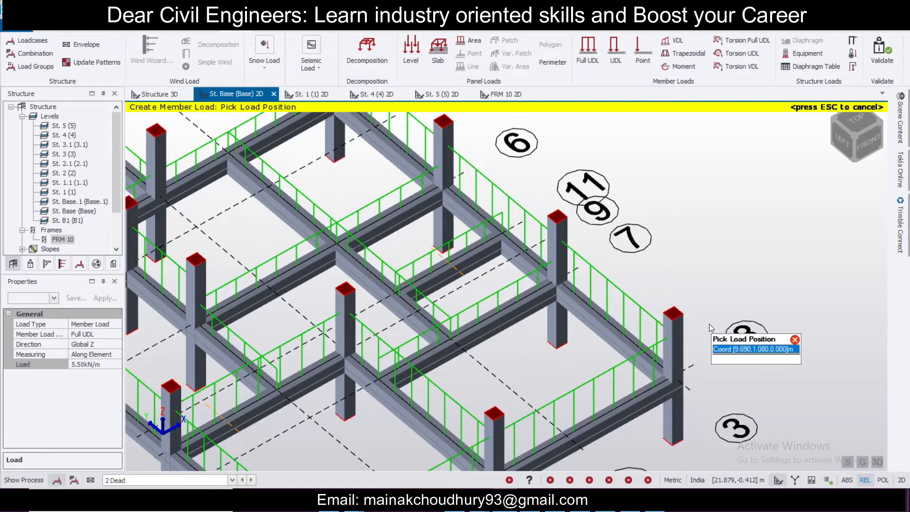
scroll(541, 262, down, 2)
key(Escape)
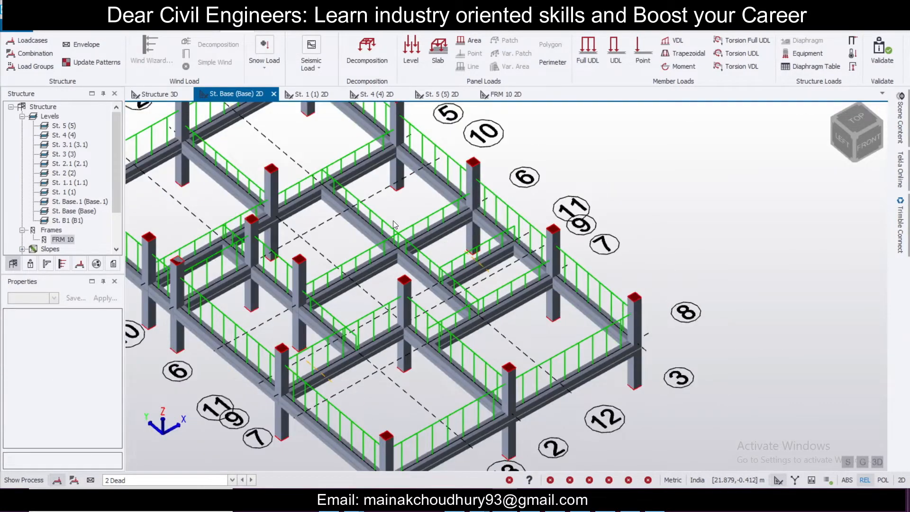
click(388, 224)
scroll(403, 199, up, 2)
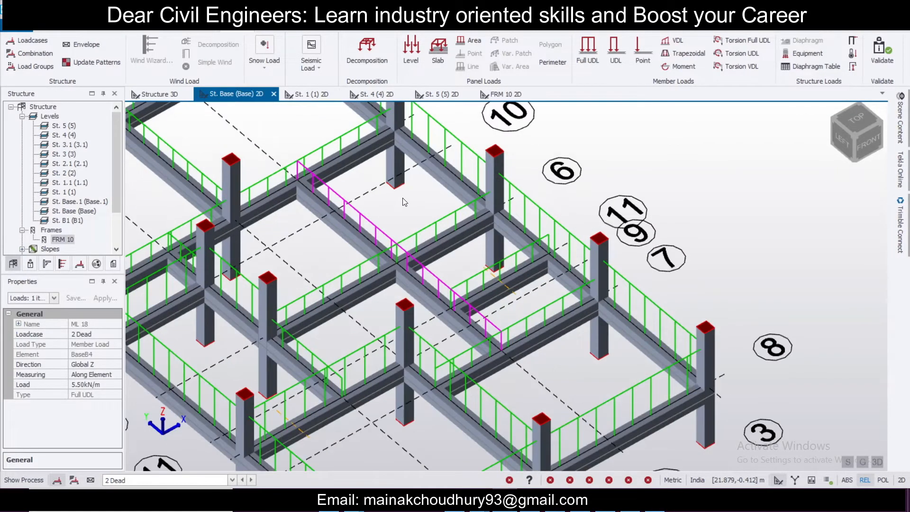
key(Delete)
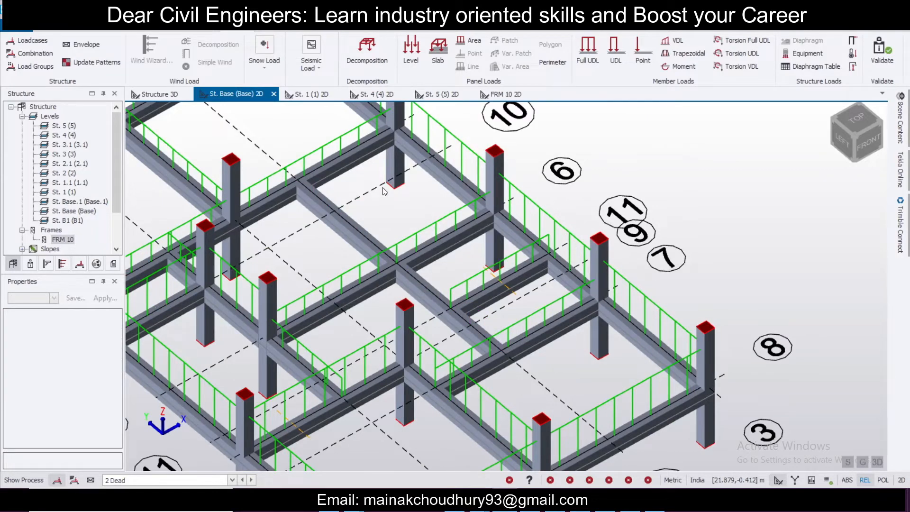
Step: Inspect the 2 Dead member loads on the structure in the 3D views
scroll(415, 258, down, 3)
right_drag(575, 262, 416, 227)
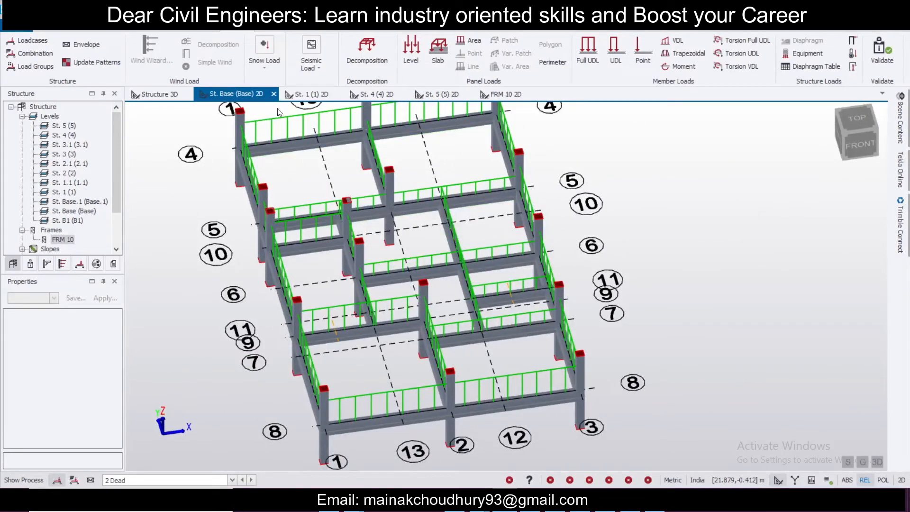
click(877, 461)
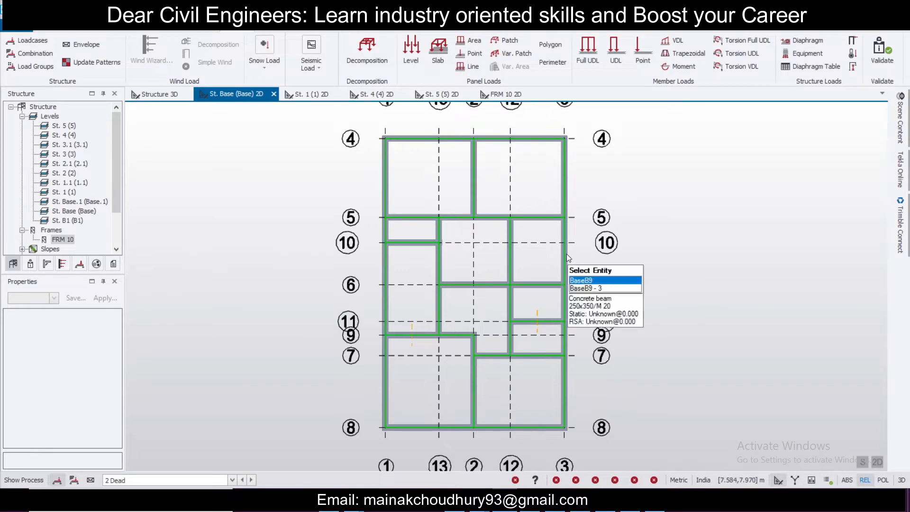
click(160, 94)
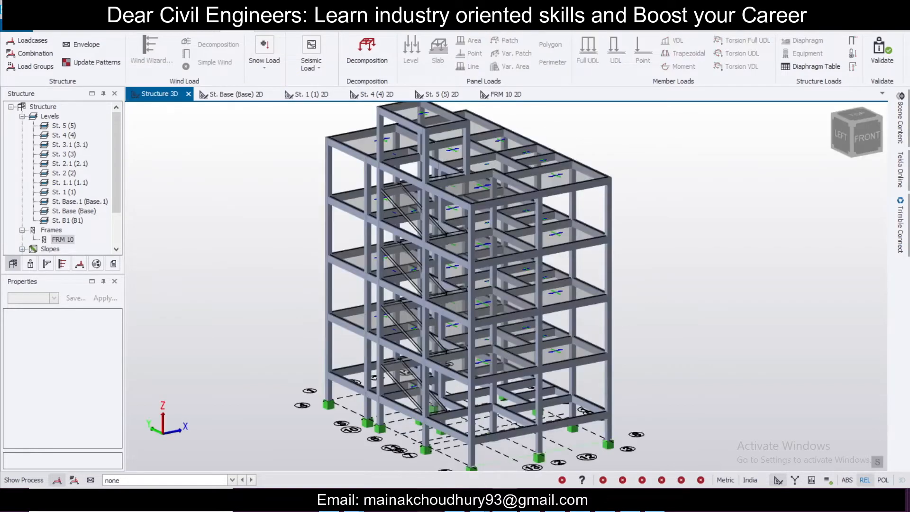
scroll(658, 411, up, 1)
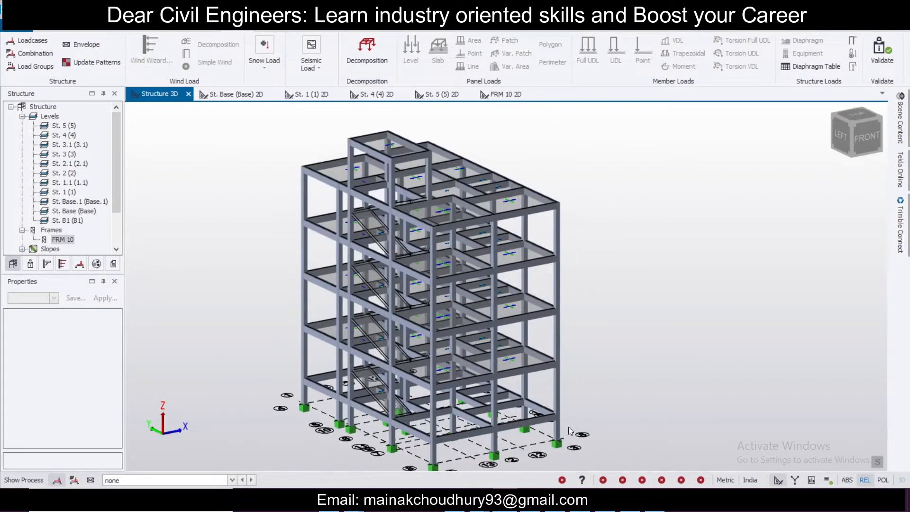
click(207, 480)
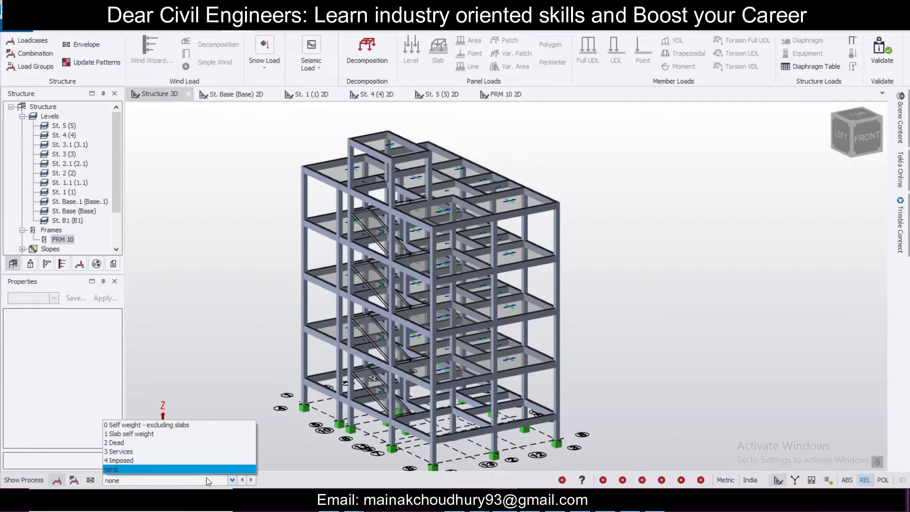
click(224, 443)
right_drag(439, 450, 412, 391)
mouse_move(499, 355)
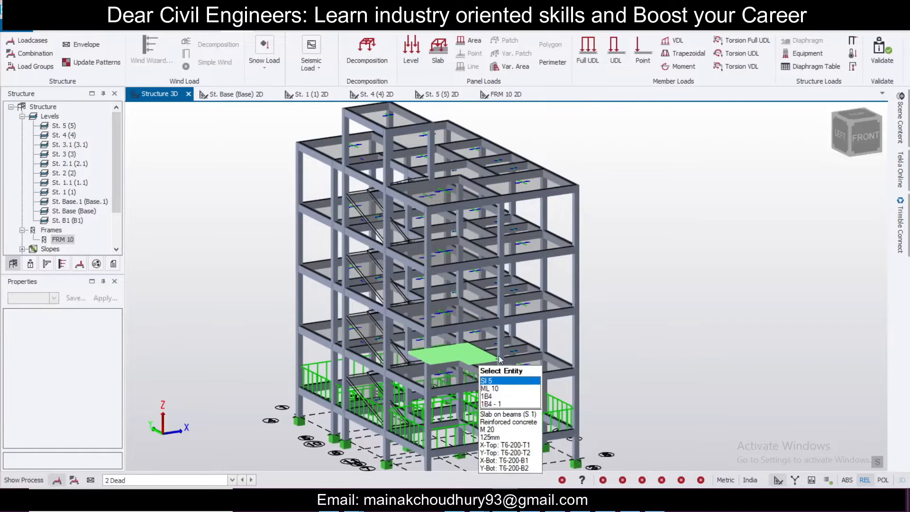
Step: Open the St. 1 (1) plan, make 2 Dead current, and start an 11 kN/m Full UDL member load
click(306, 94)
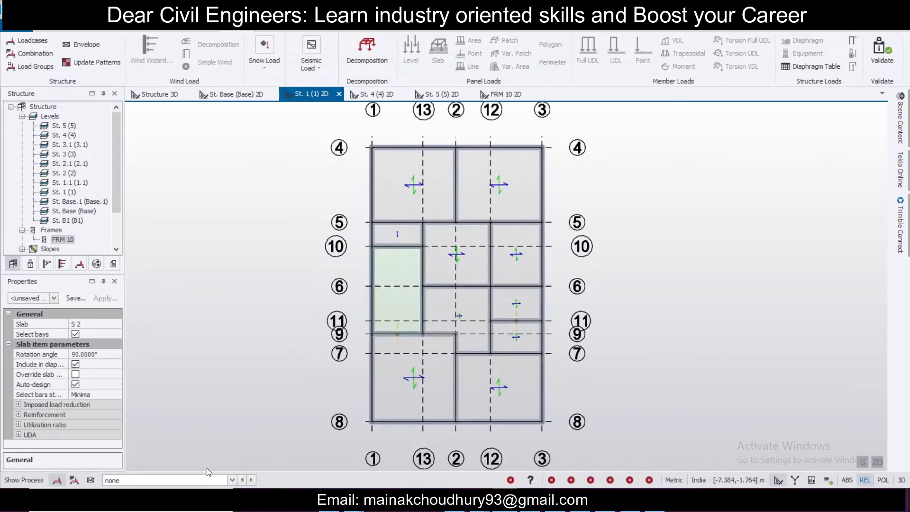
click(208, 479)
click(198, 442)
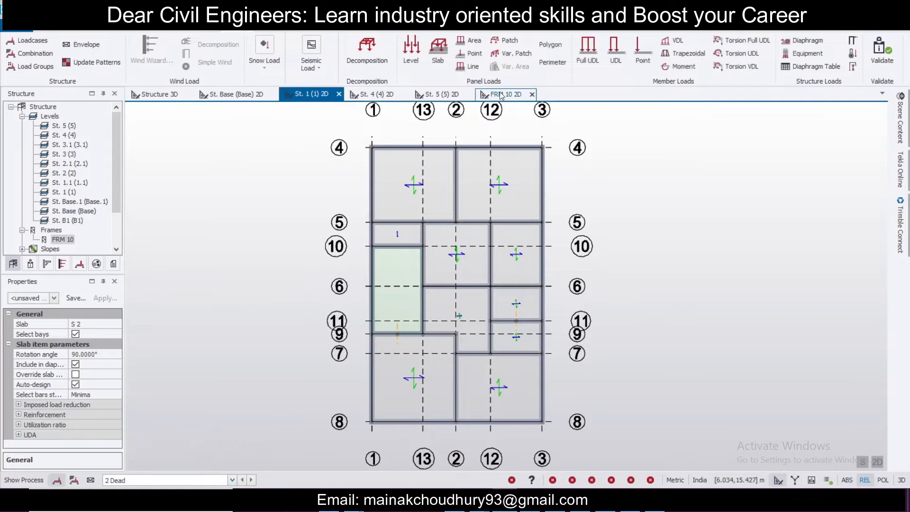
click(580, 49)
click(90, 363)
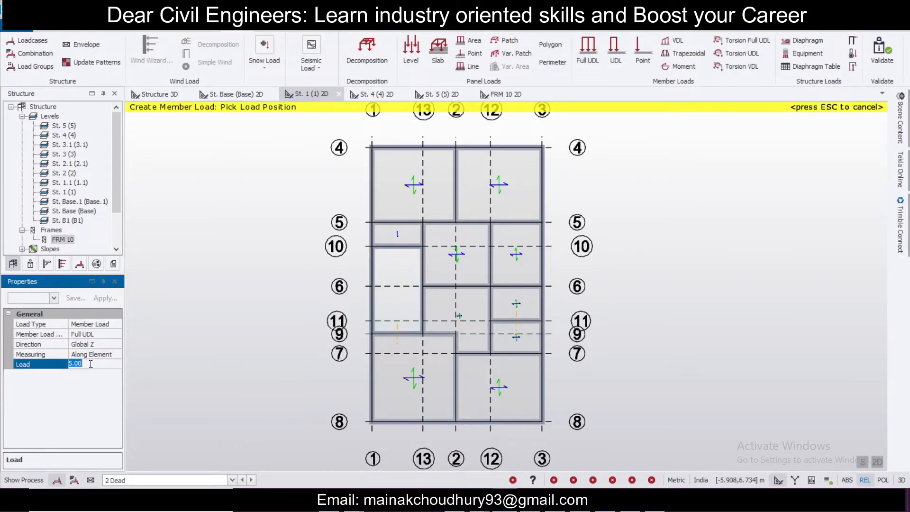
text(11)
key(Return)
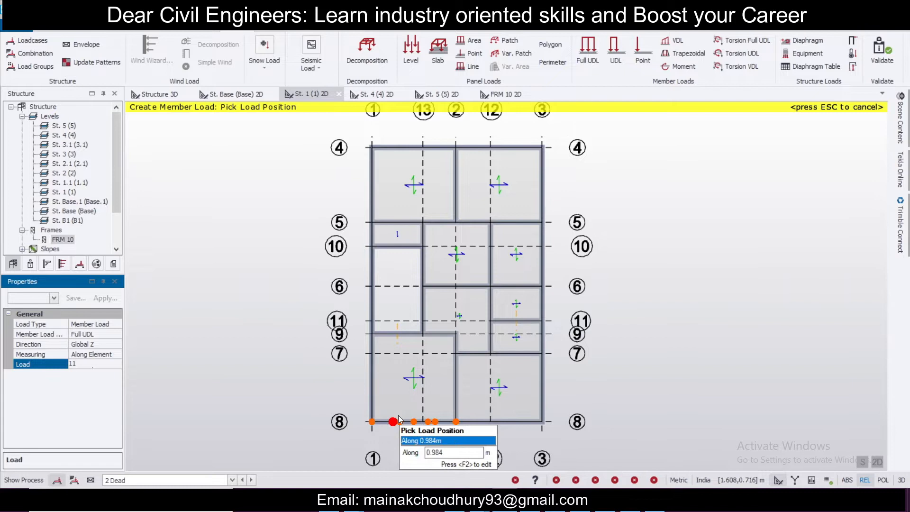
Step: Apply the 11 kN/m member load to all perimeter beams of the St. 1 level
click(513, 421)
click(550, 378)
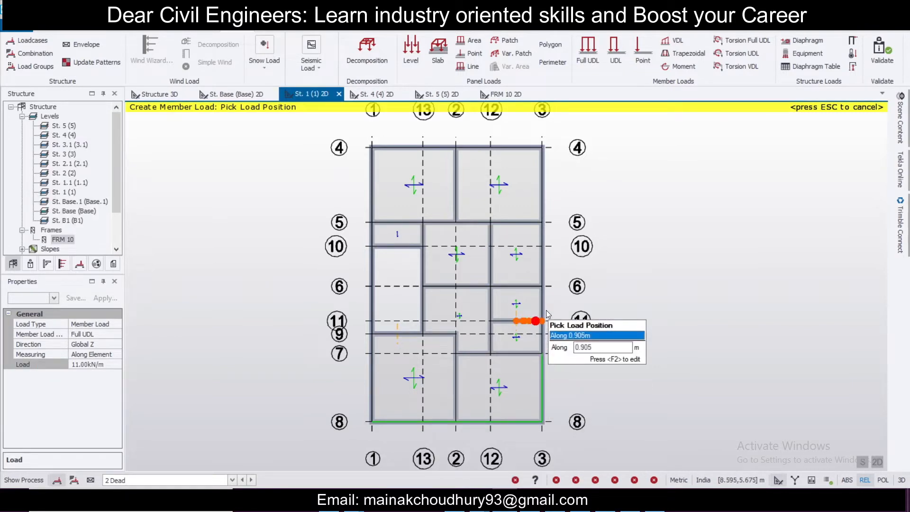
click(550, 303)
click(551, 241)
click(550, 188)
click(522, 148)
click(413, 147)
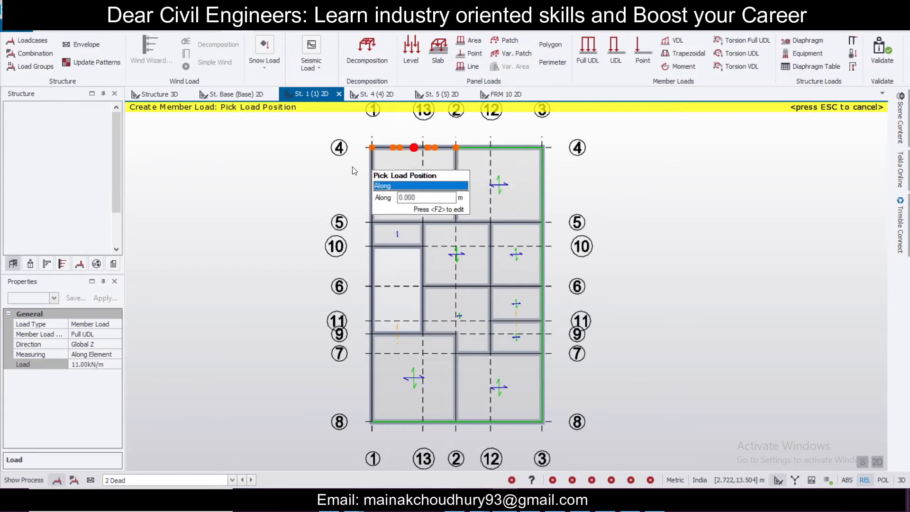
click(372, 189)
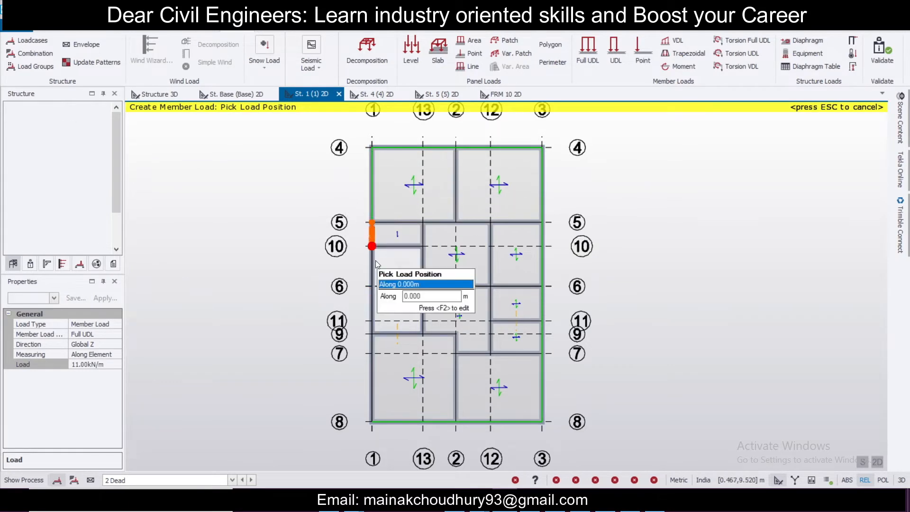
click(372, 279)
click(364, 394)
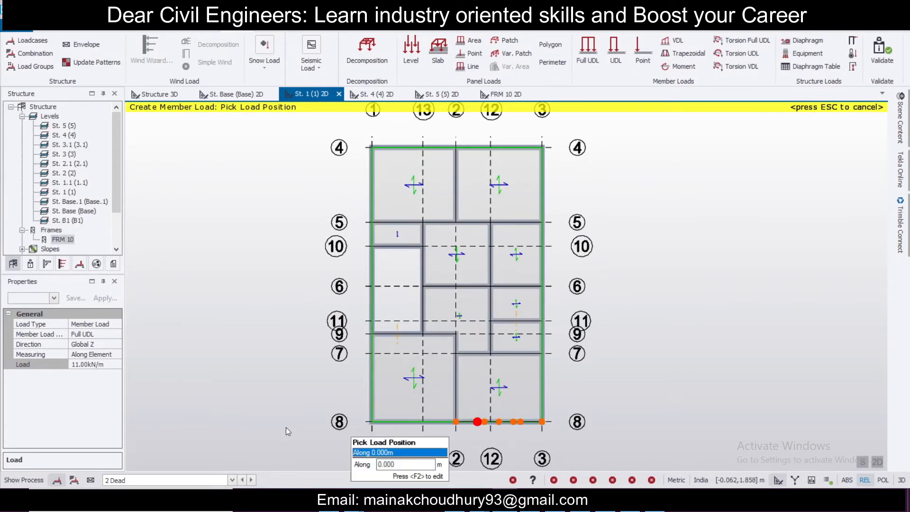
Step: Set the load to 5.5 kN/m and apply it to the interior beams of the St. 1 level
click(113, 365)
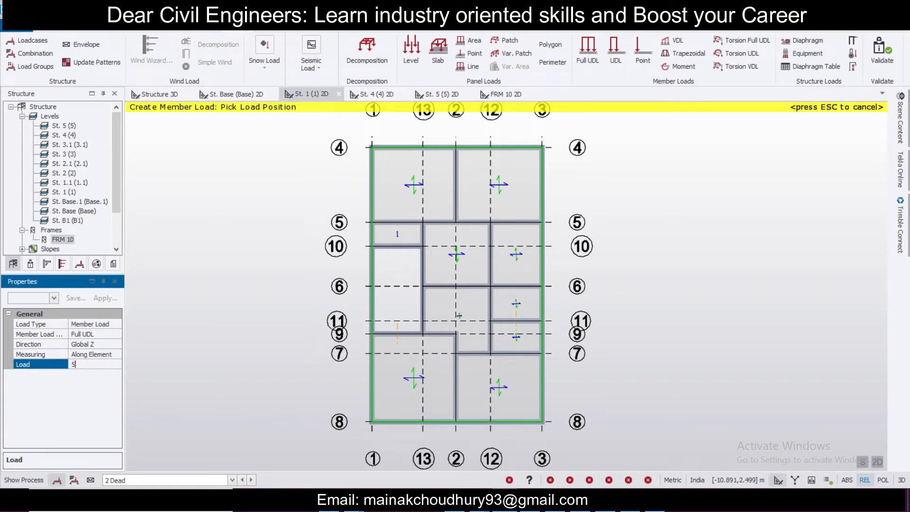
click(456, 199)
click(394, 224)
click(511, 222)
click(489, 254)
click(466, 286)
click(518, 286)
click(514, 353)
click(452, 383)
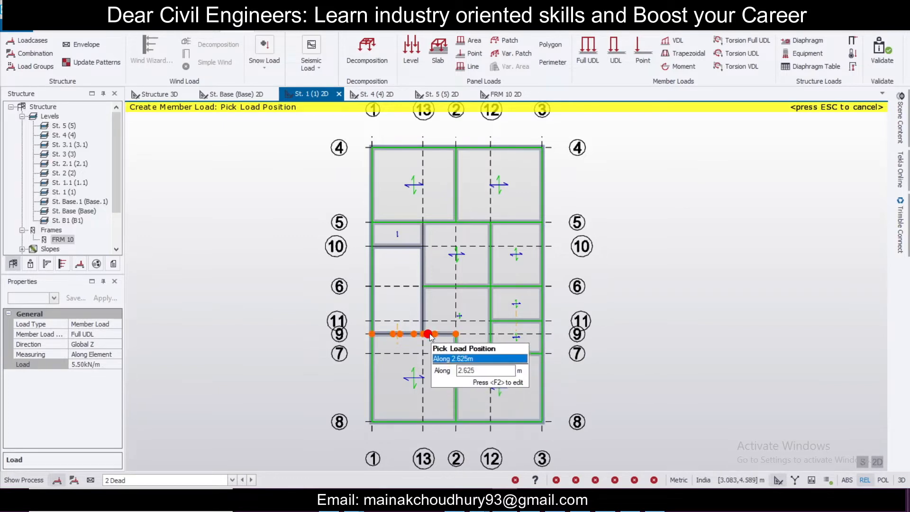
click(442, 335)
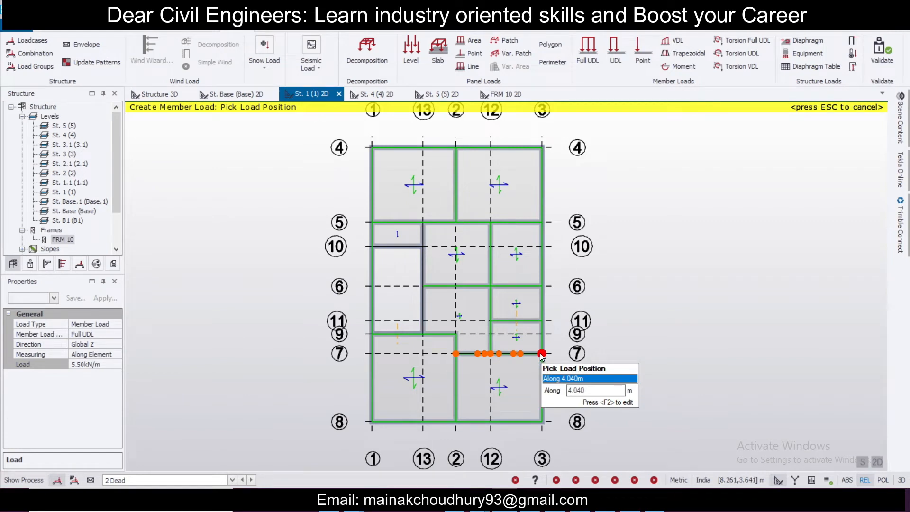
Step: Change the member load to 11 kN/m and apply it to the interior beam along grid 13
click(106, 366)
drag(106, 365, 4, 357)
text(11)
key(Return)
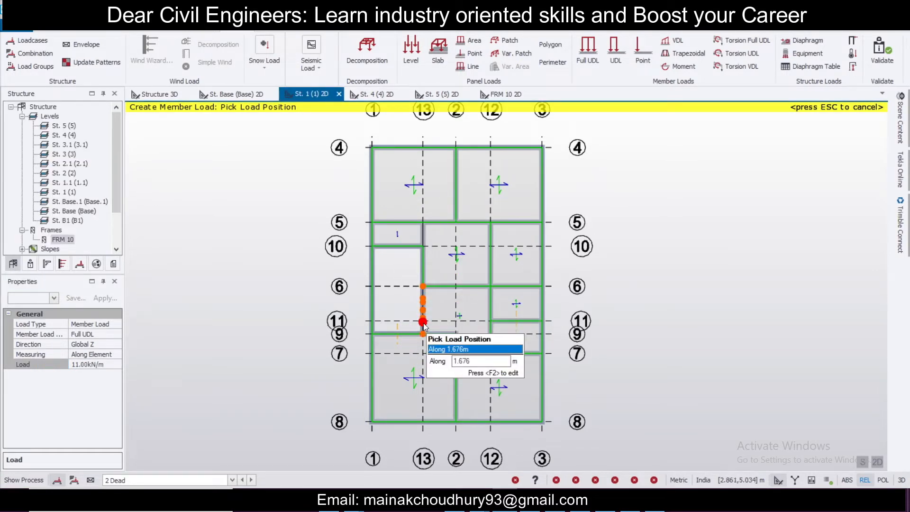
Step: Set the member load back to 5.5 kN/m
click(111, 365)
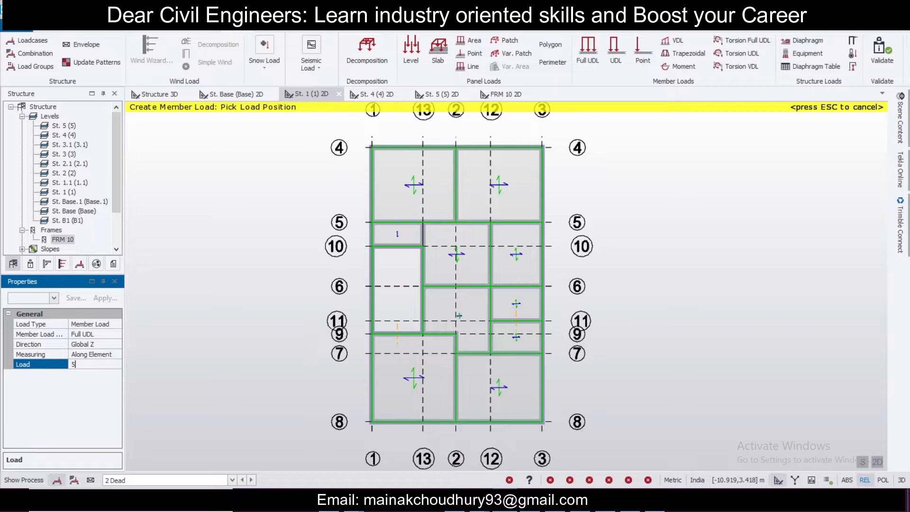
key(Return)
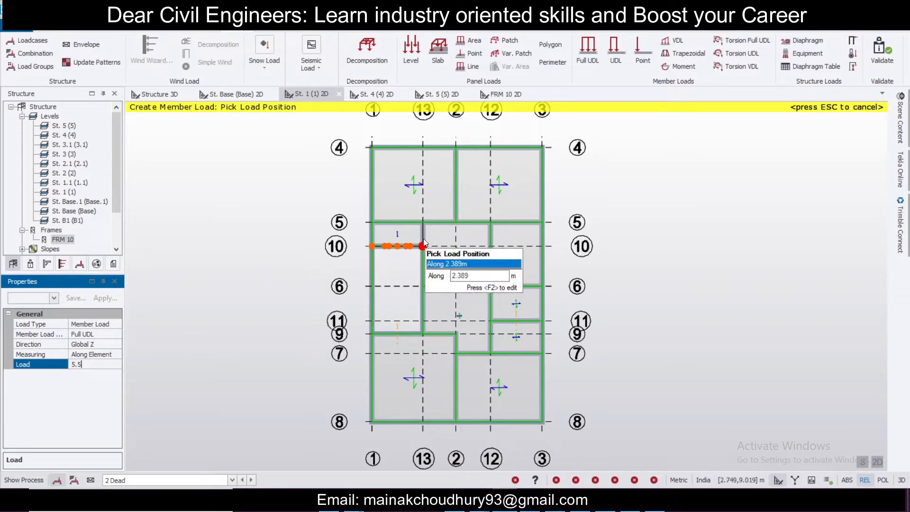
scroll(634, 303, down, 2)
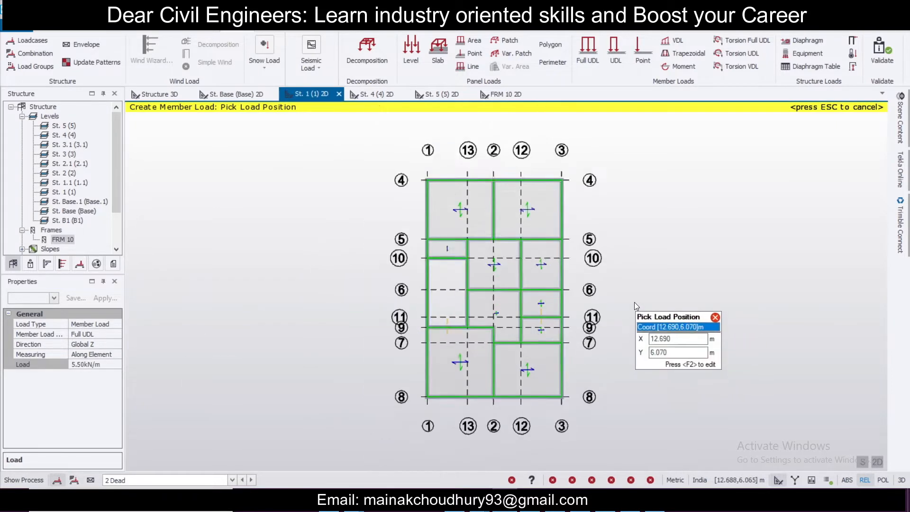
Step: Apply a 1 kN/m² level load to the St. 1 slab
click(412, 52)
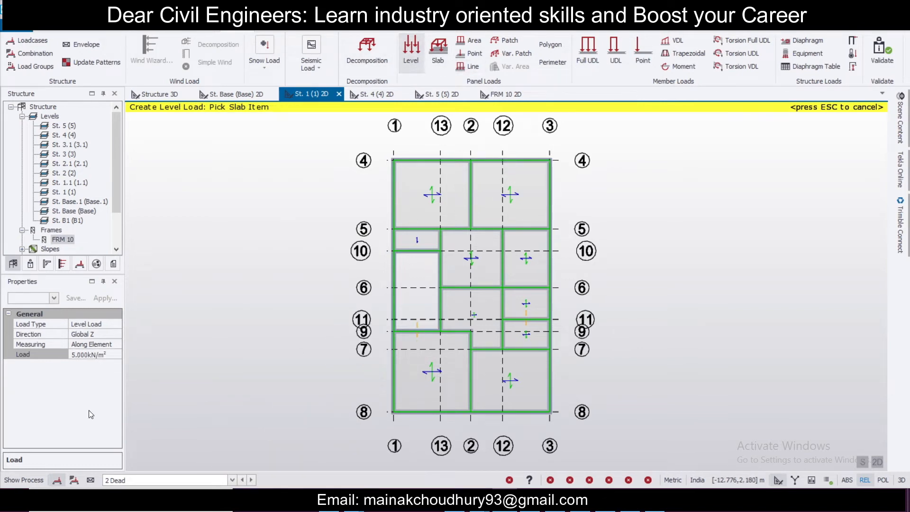
click(109, 354)
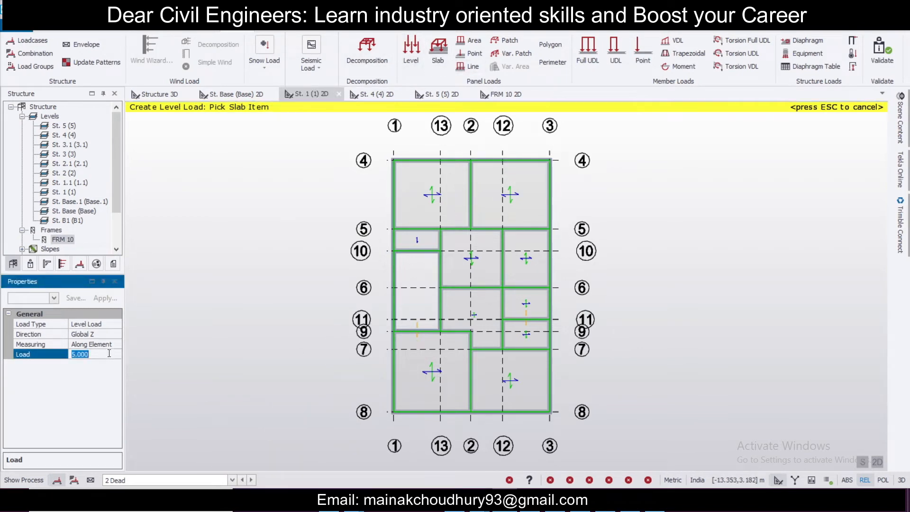
text(1)
click(417, 194)
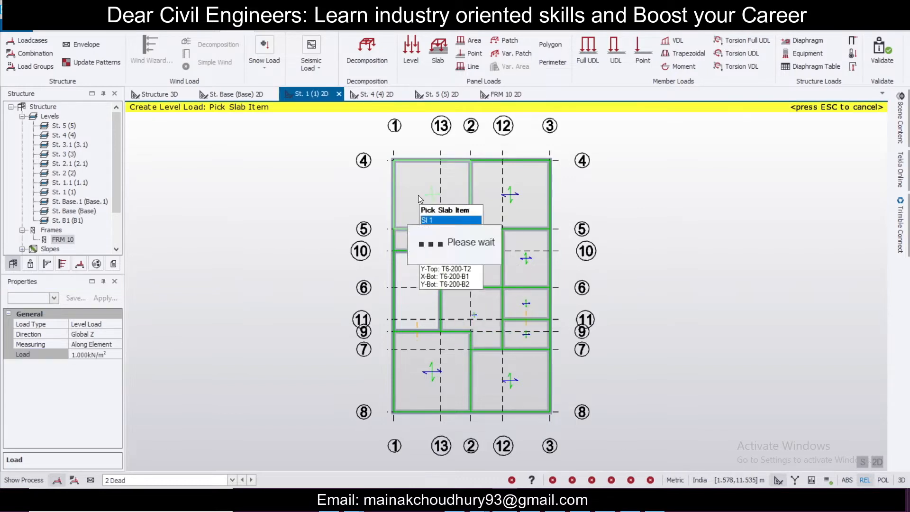
Step: Make 4 Imposed the current loadcase and apply a 2 kN/m² level load to the St. 1 slab
click(193, 480)
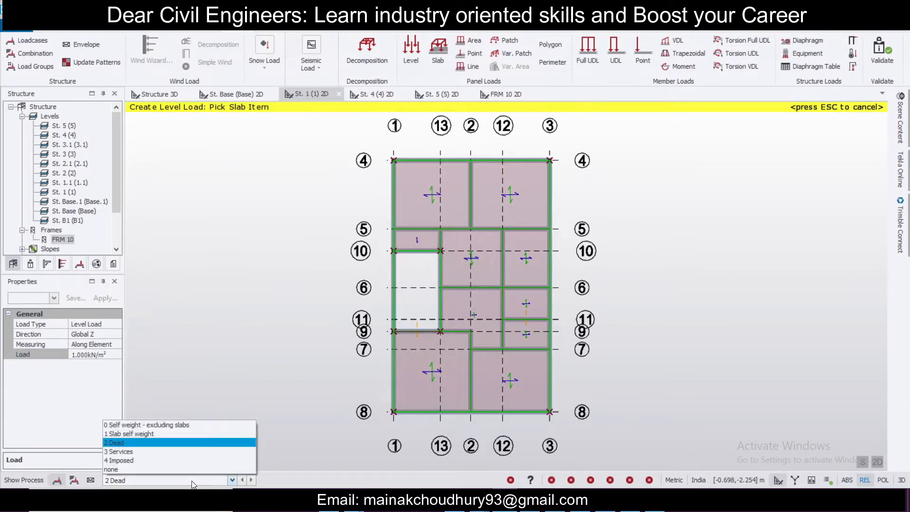
click(210, 460)
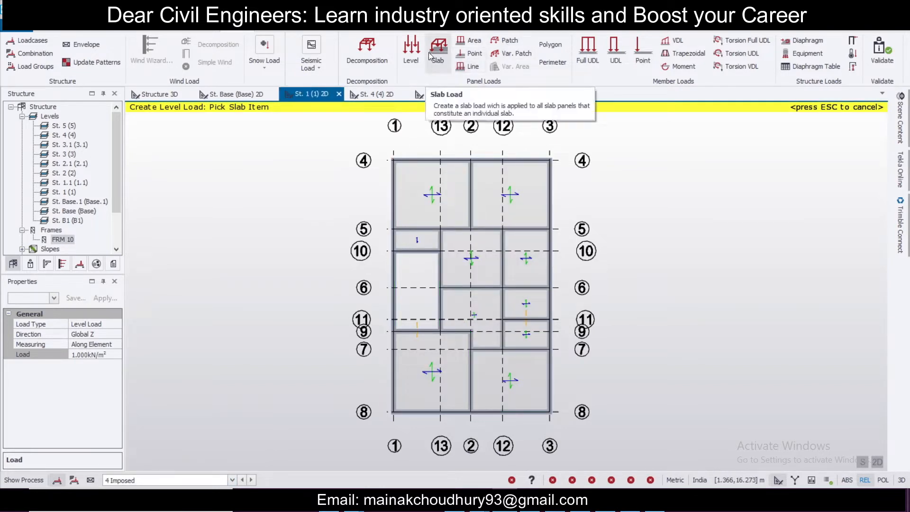
click(101, 364)
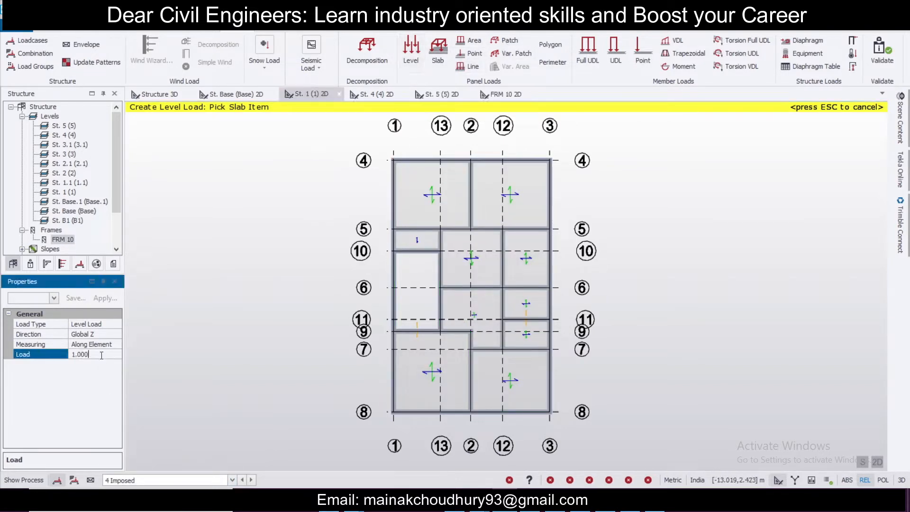
click(45, 347)
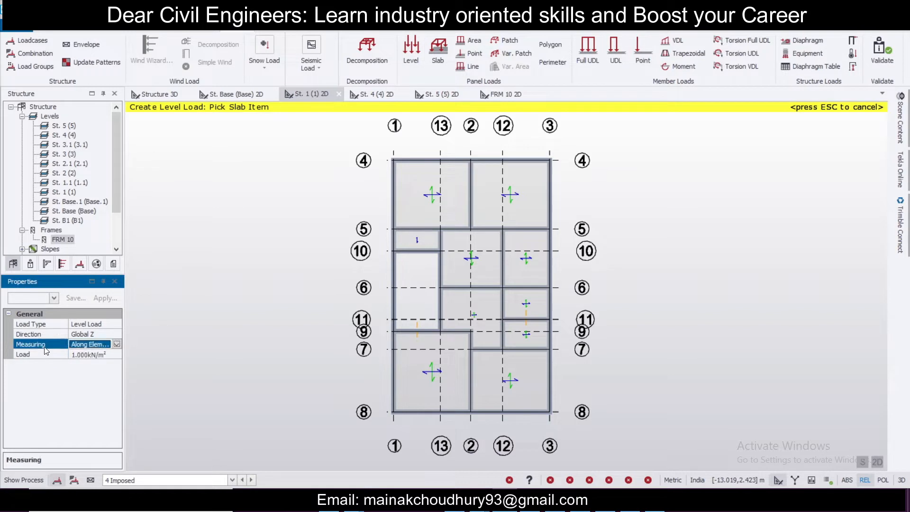
click(110, 354)
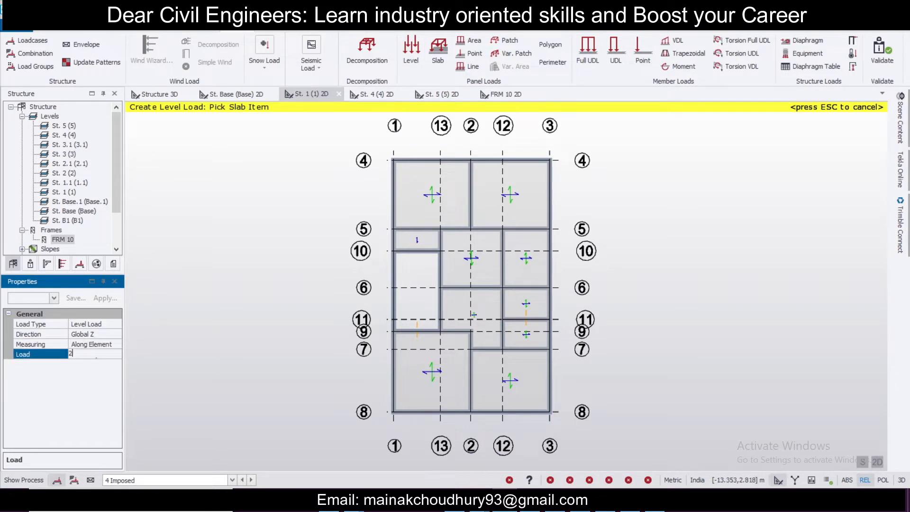
click(316, 353)
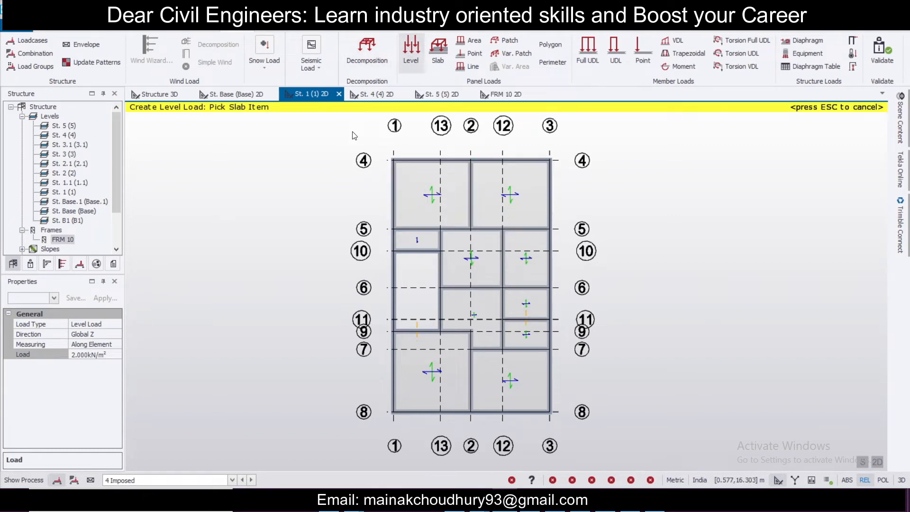
click(418, 198)
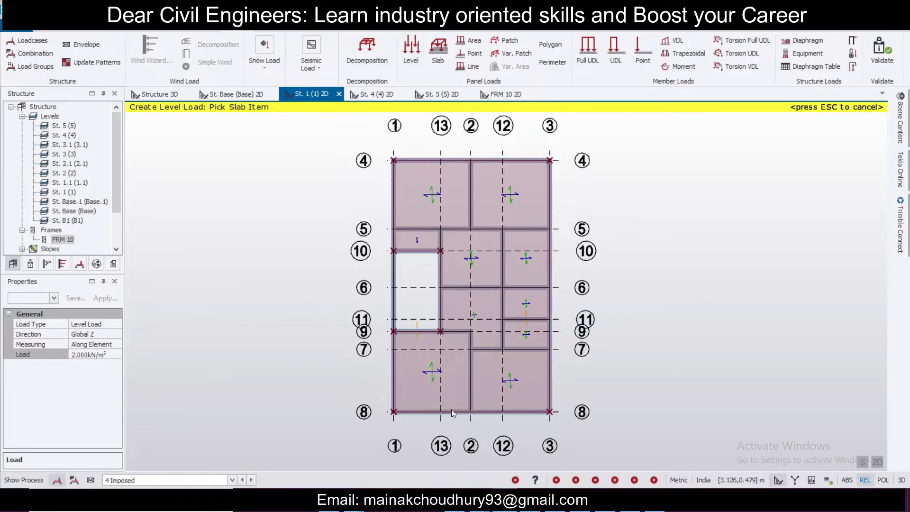
Step: Switch to the 3D view and display the 4 Imposed loads on the structure
click(171, 97)
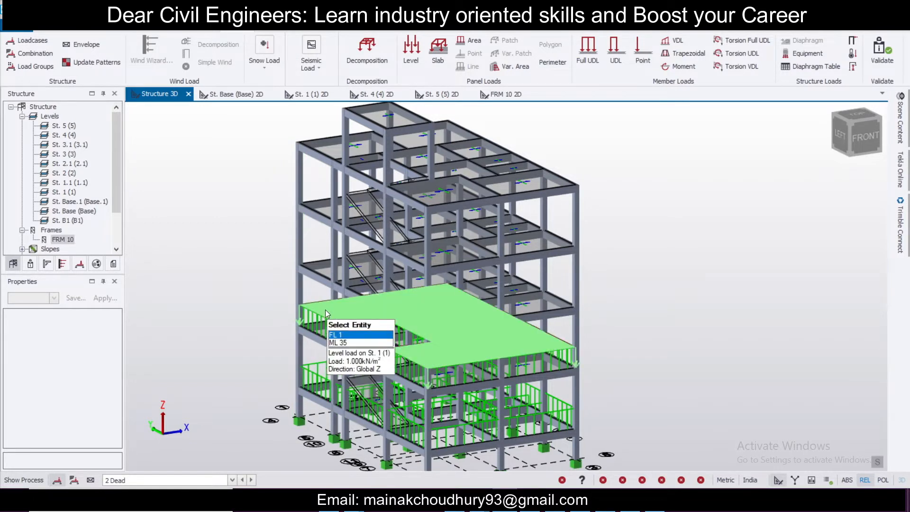
click(201, 480)
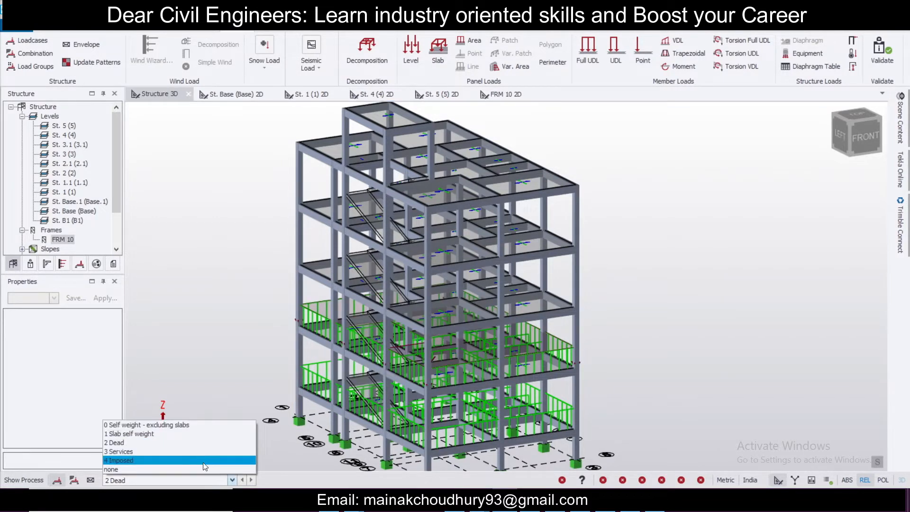
click(203, 461)
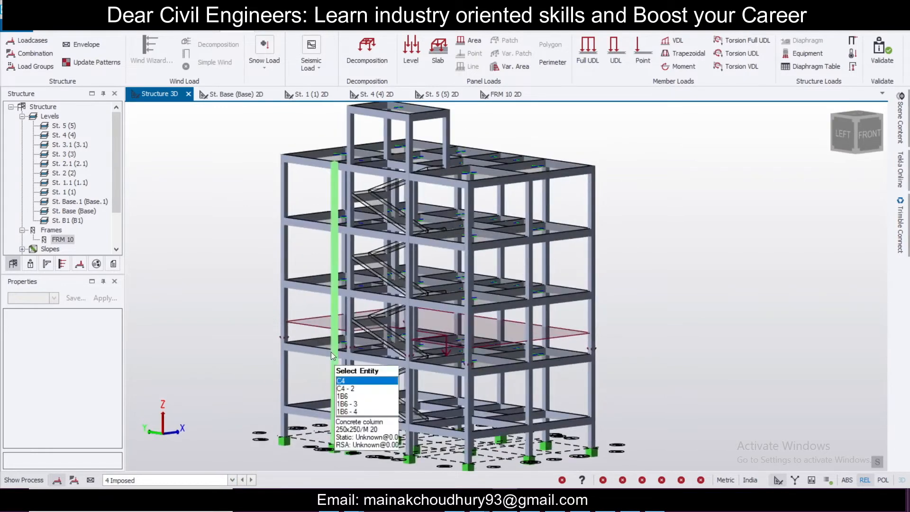
scroll(328, 339, down, 2)
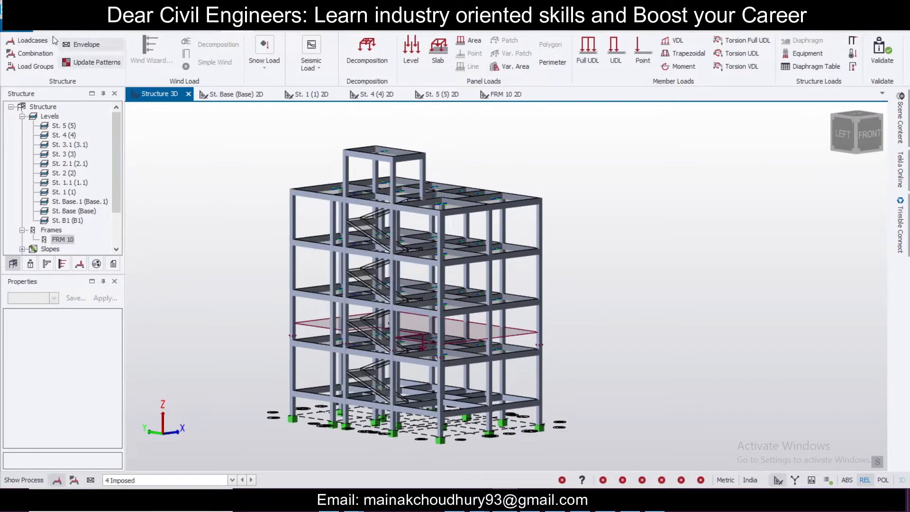
Step: In Construction Levels, set the source of levels 2 and 3 to level 1
click(159, 30)
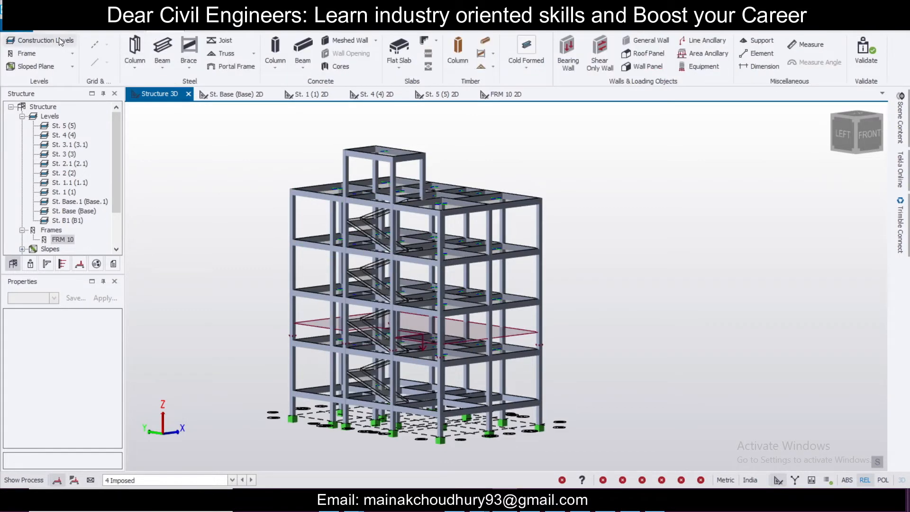
click(43, 40)
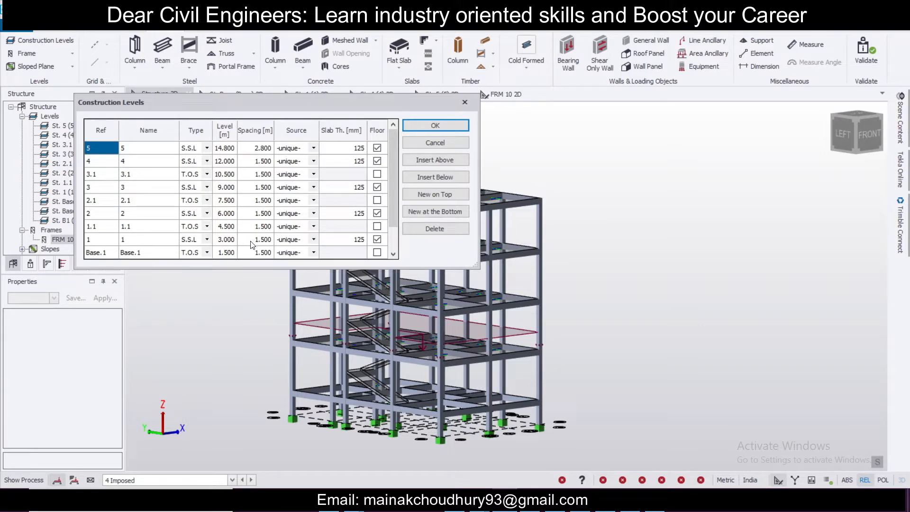
click(313, 214)
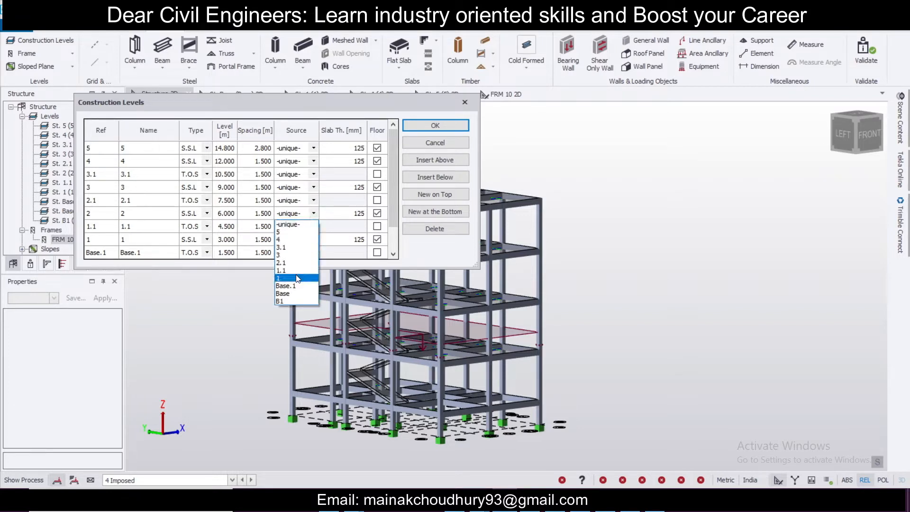
click(314, 188)
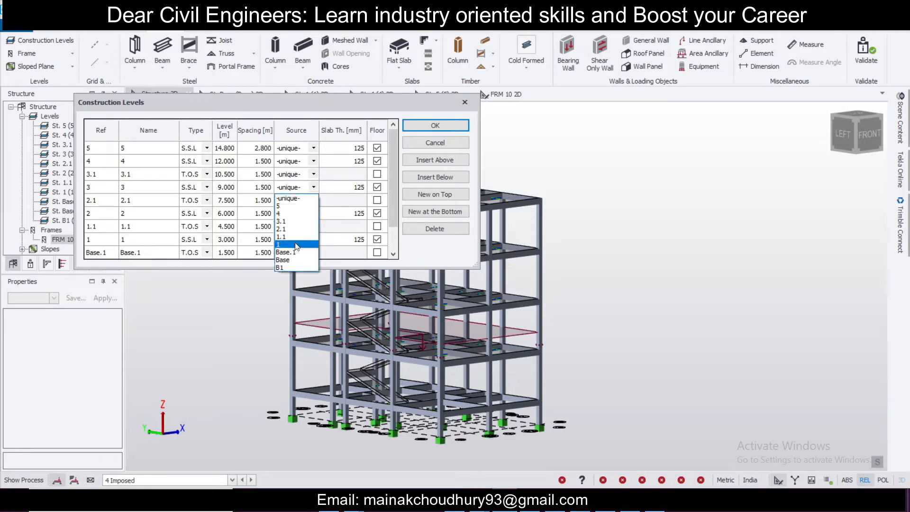
click(300, 245)
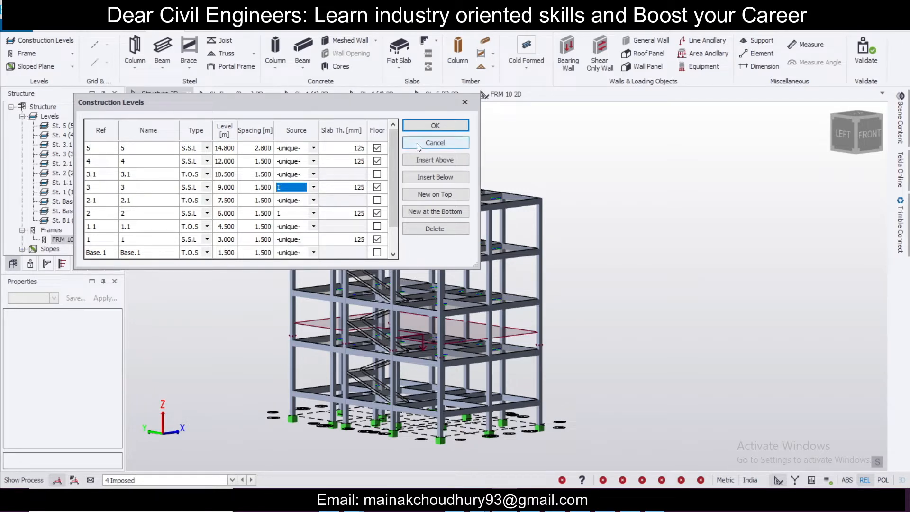
click(435, 125)
Step: Display the 2 Dead loads on the structure in the 3D view
mouse_move(385, 327)
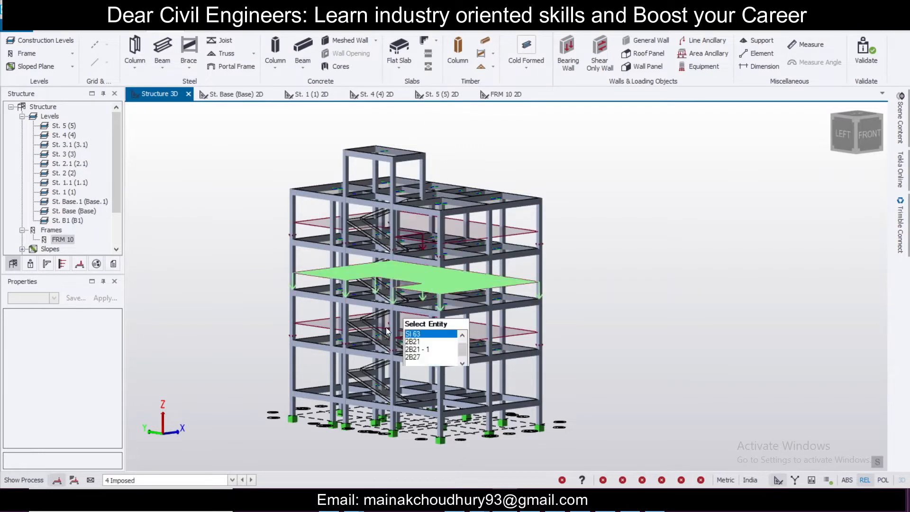
click(231, 480)
click(232, 441)
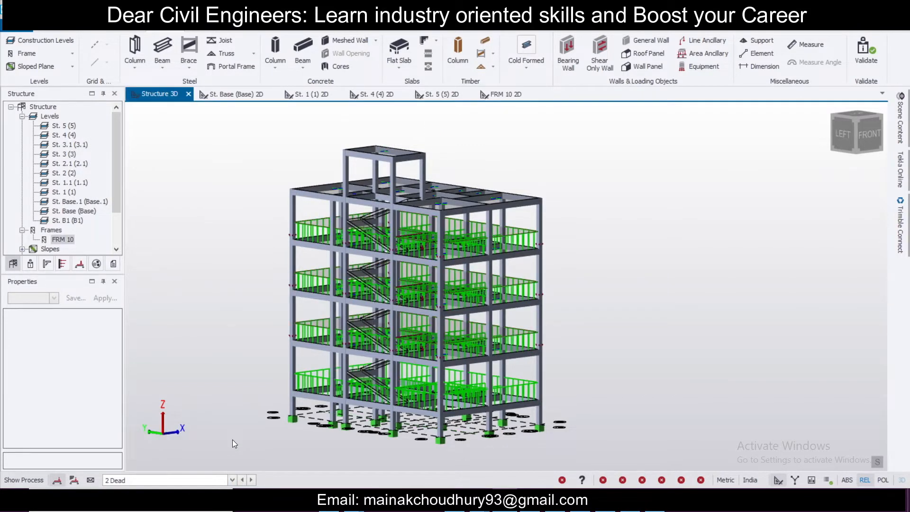
Step: Reopen Construction Levels and set level 3's source back to -unique-
click(59, 37)
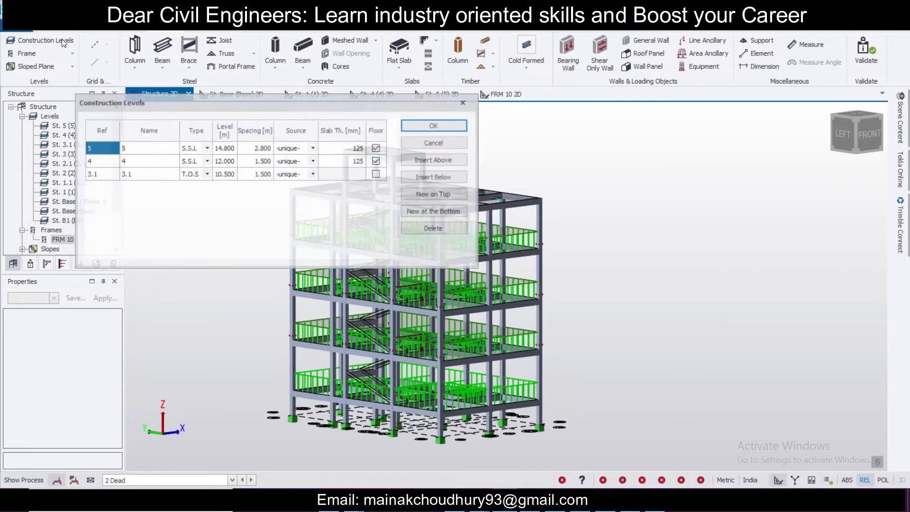
click(314, 214)
click(306, 228)
click(315, 188)
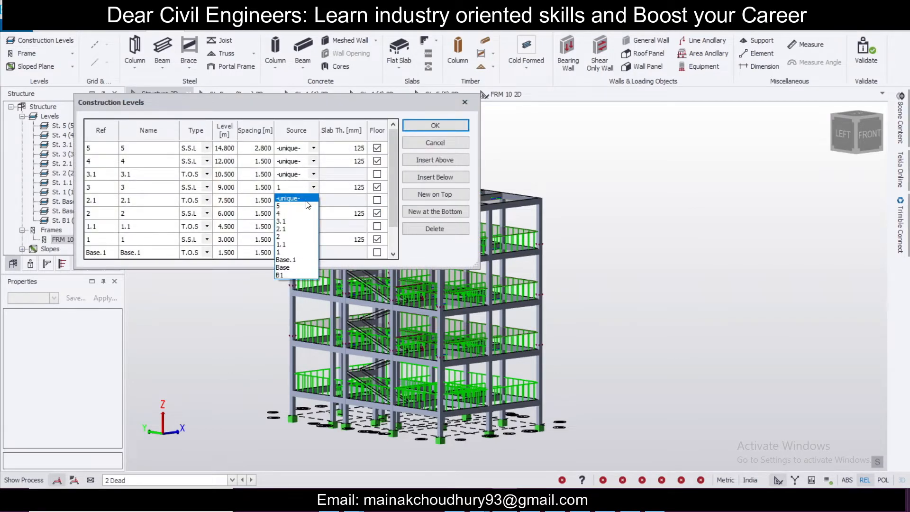
click(306, 201)
click(422, 129)
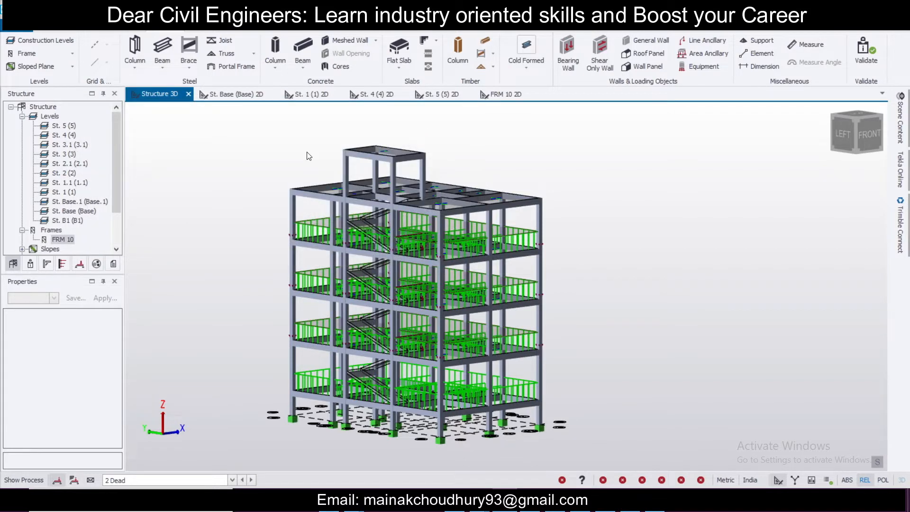
Step: Review the level sources in the Construction Levels dialog and close it
right_drag(359, 236, 612, 320)
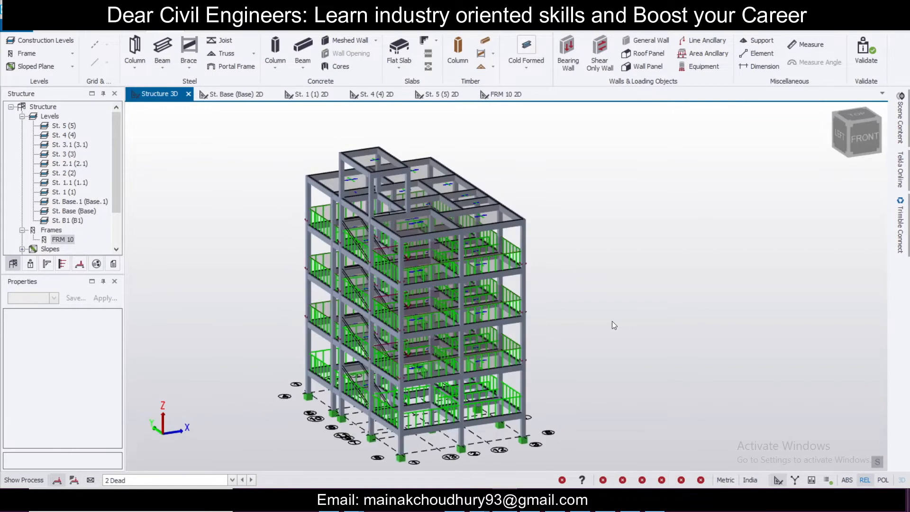
click(72, 44)
scroll(313, 205, down, 2)
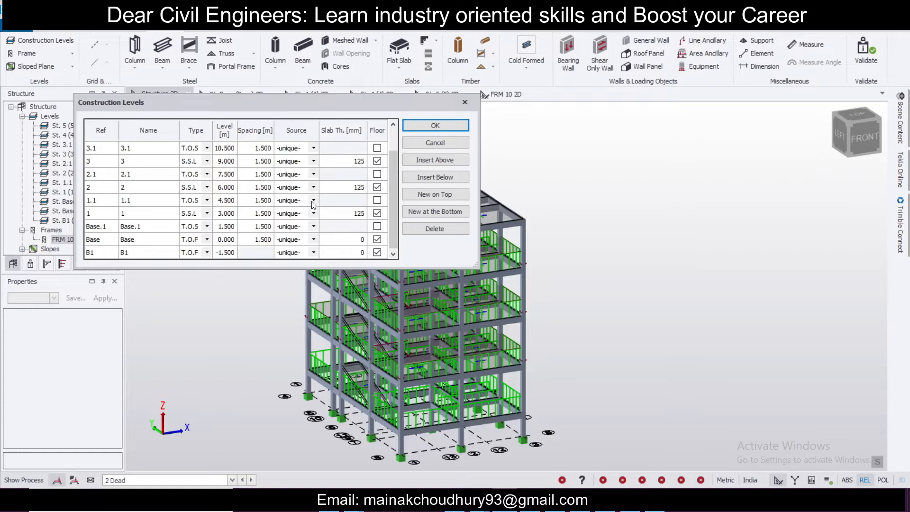
click(464, 132)
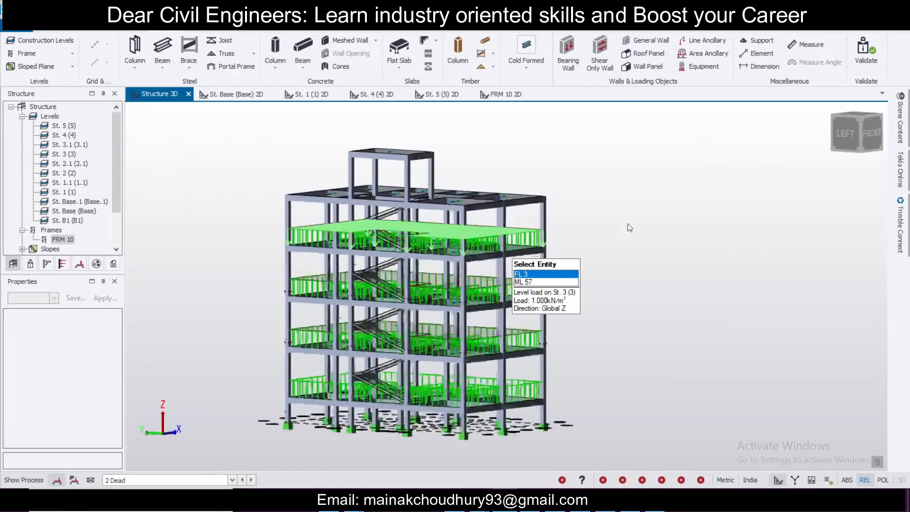
Step: Open the St. 4 level in a 2D plan view and make 2 Dead the active load case
click(63, 125)
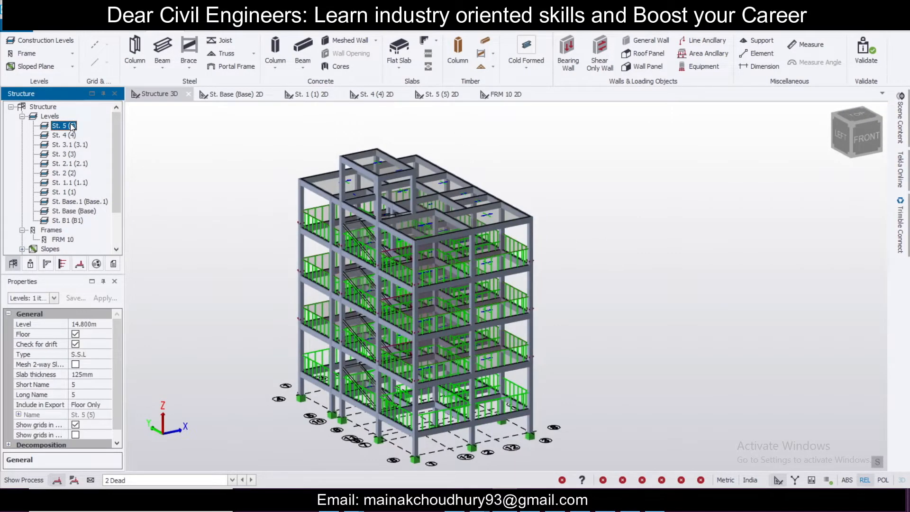
double_click(67, 134)
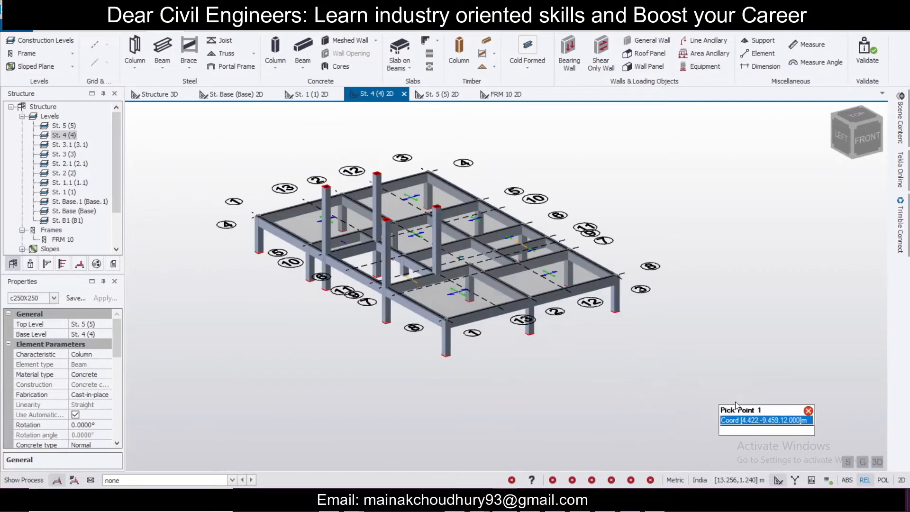
click(880, 464)
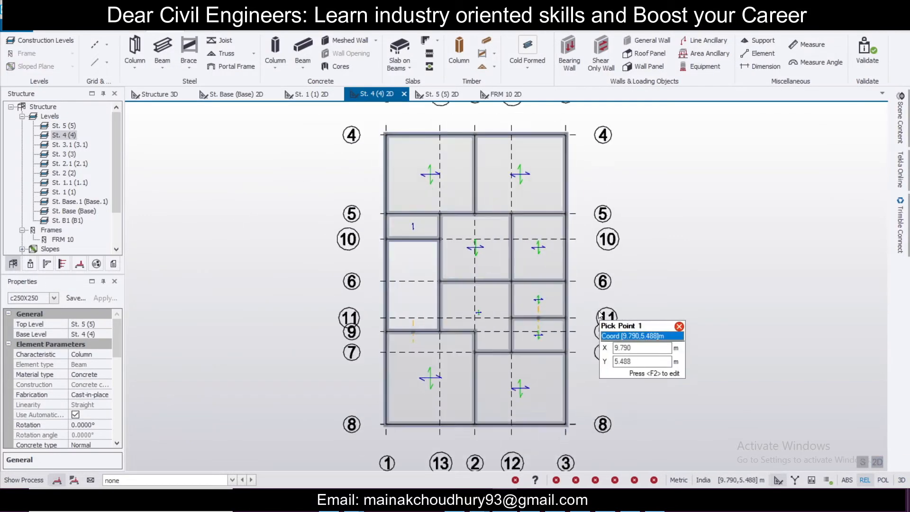
click(213, 477)
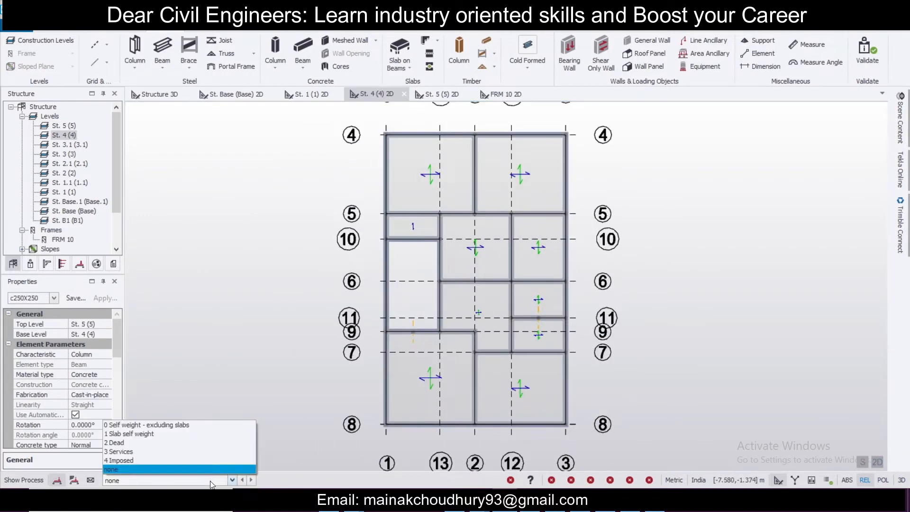
click(212, 445)
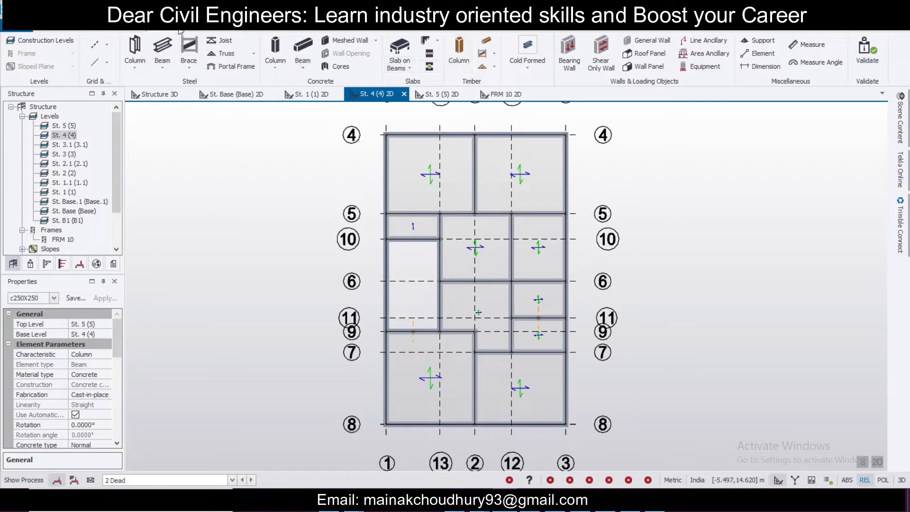
click(237, 31)
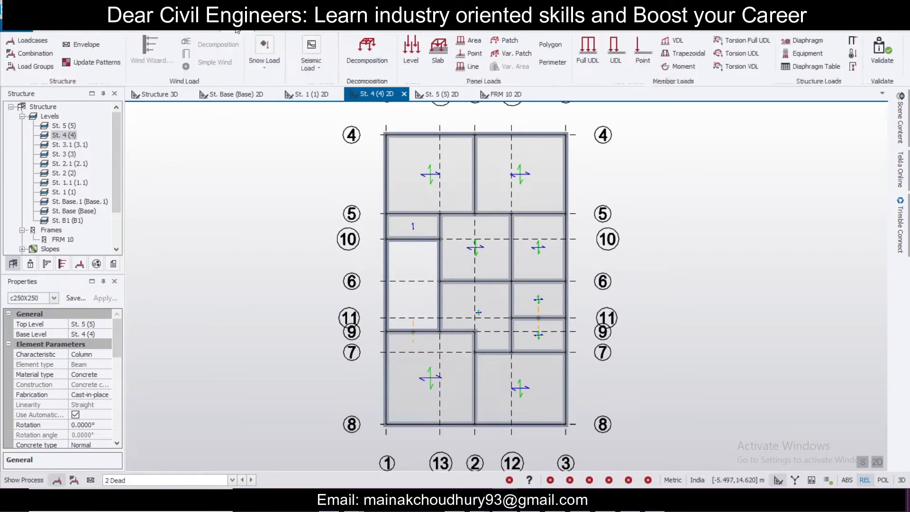
click(417, 55)
click(105, 356)
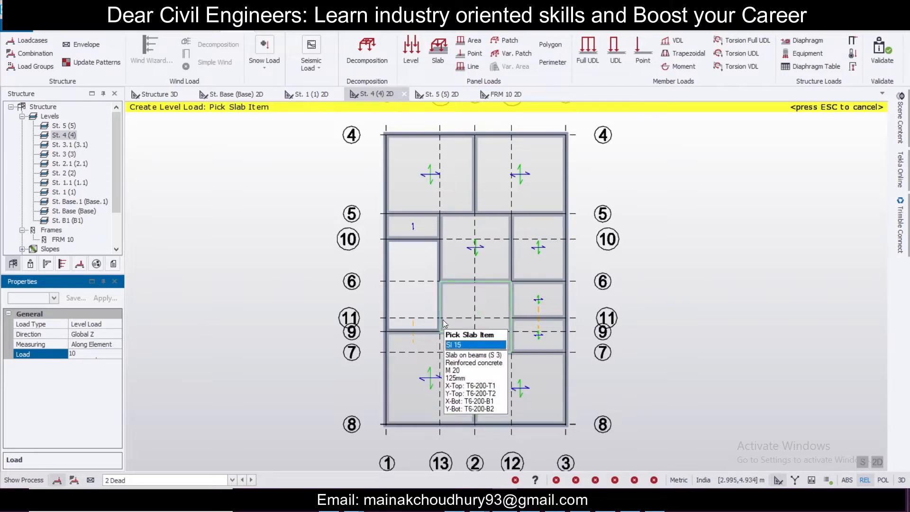
click(421, 237)
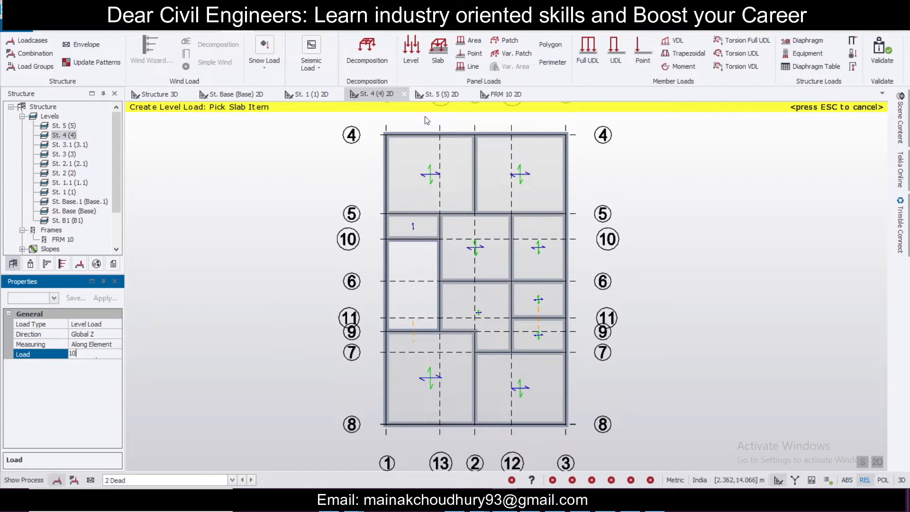
Step: Apply a 10 kN/m full UDL to the beams enclosing the opening between gridlines 10 and 9 on level 4
click(585, 50)
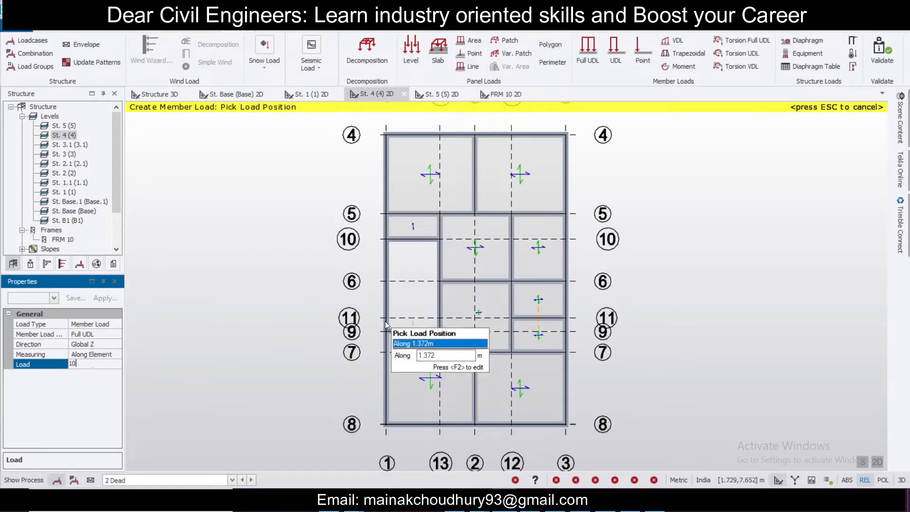
click(422, 241)
click(440, 291)
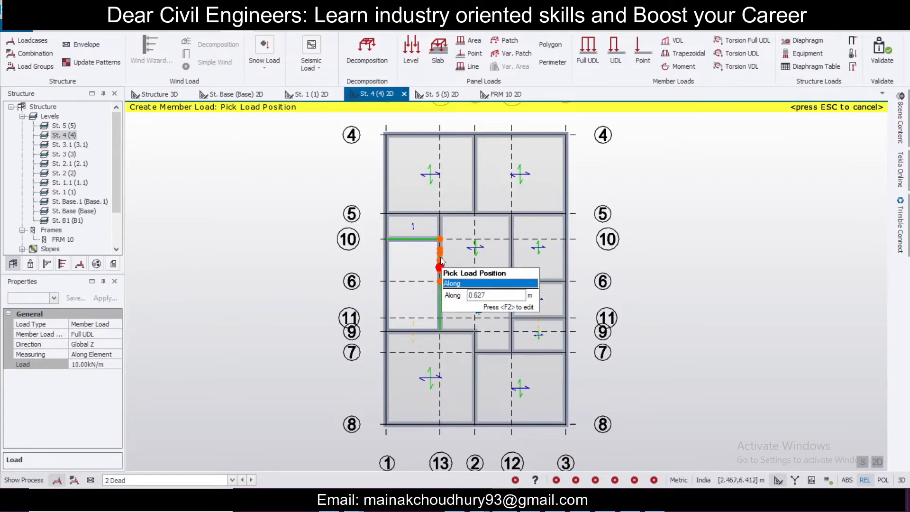
click(440, 254)
click(387, 279)
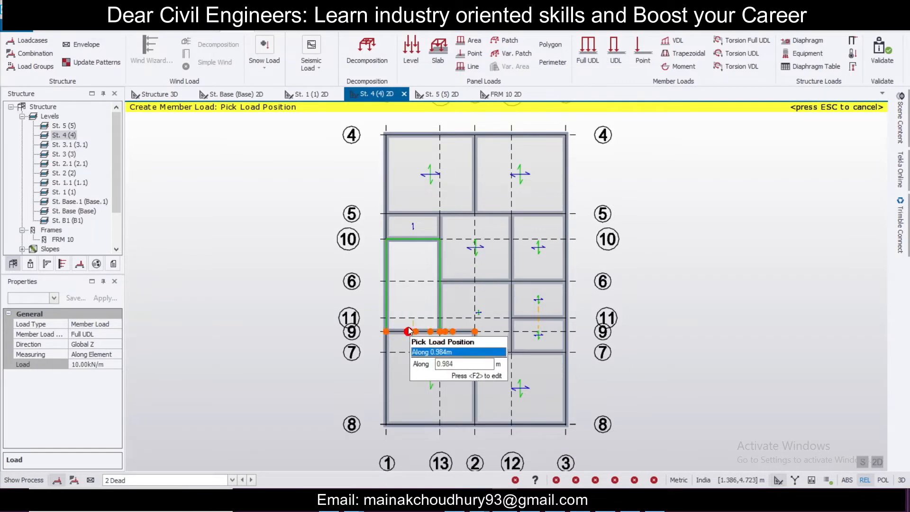
click(414, 330)
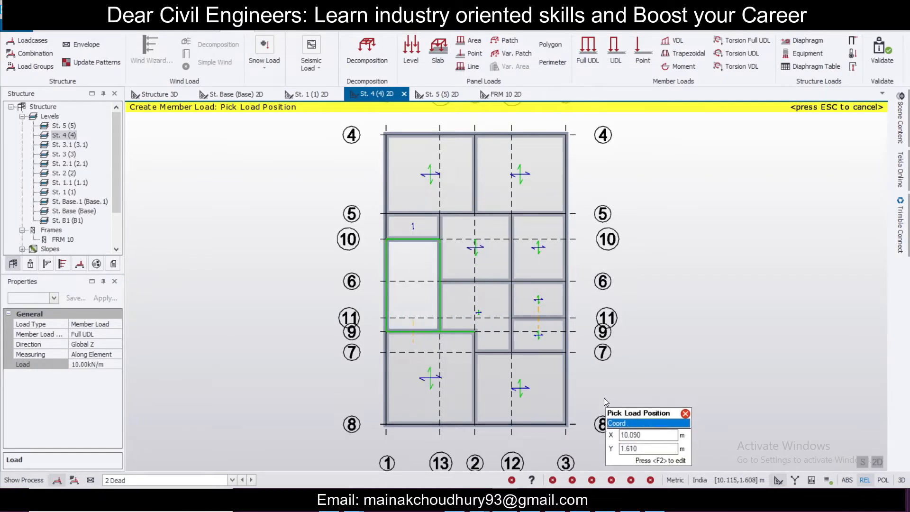
Step: Set the full UDL to 3 kN/m and apply it to all perimeter beams of level 4
click(99, 365)
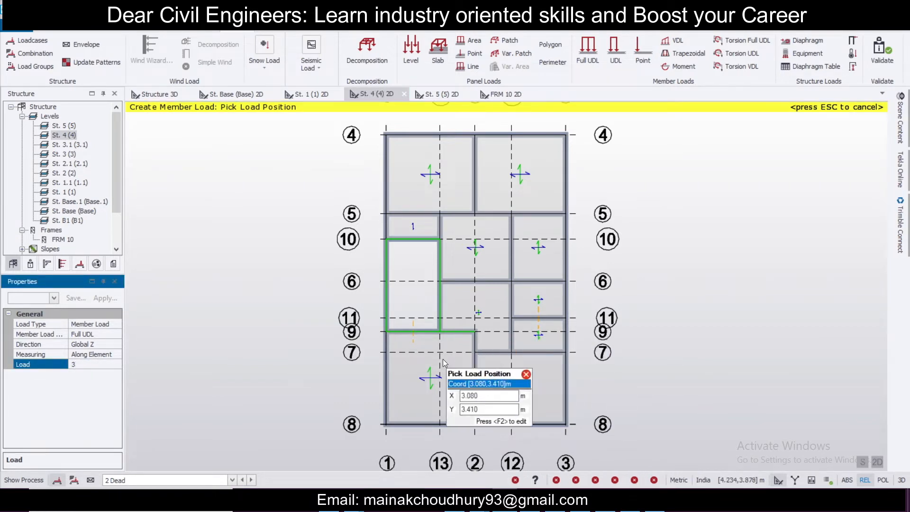
click(387, 370)
click(459, 424)
click(530, 424)
click(571, 385)
click(574, 319)
click(574, 238)
click(568, 165)
click(559, 139)
click(516, 135)
click(427, 135)
click(381, 223)
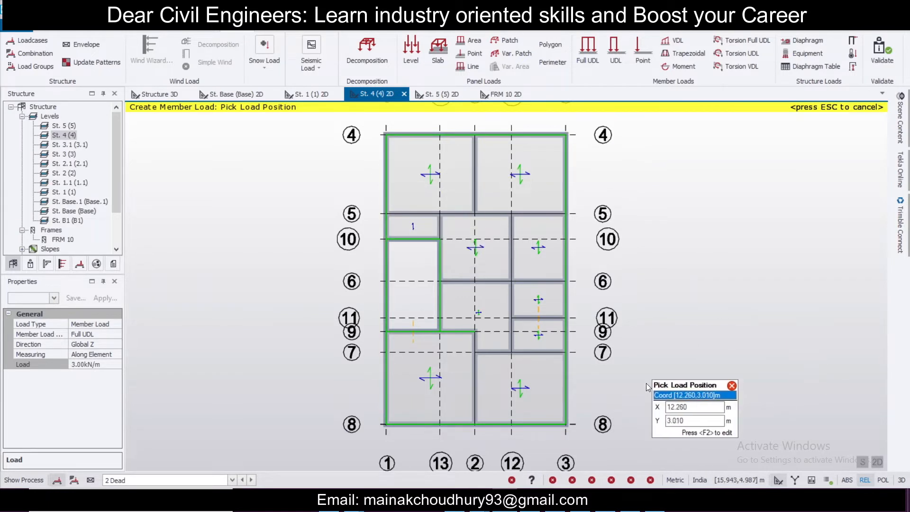
click(876, 462)
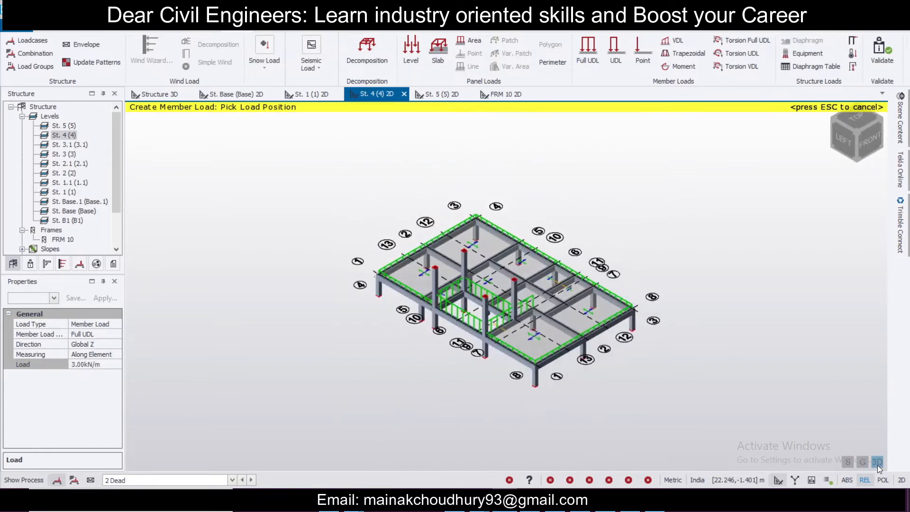
click(877, 462)
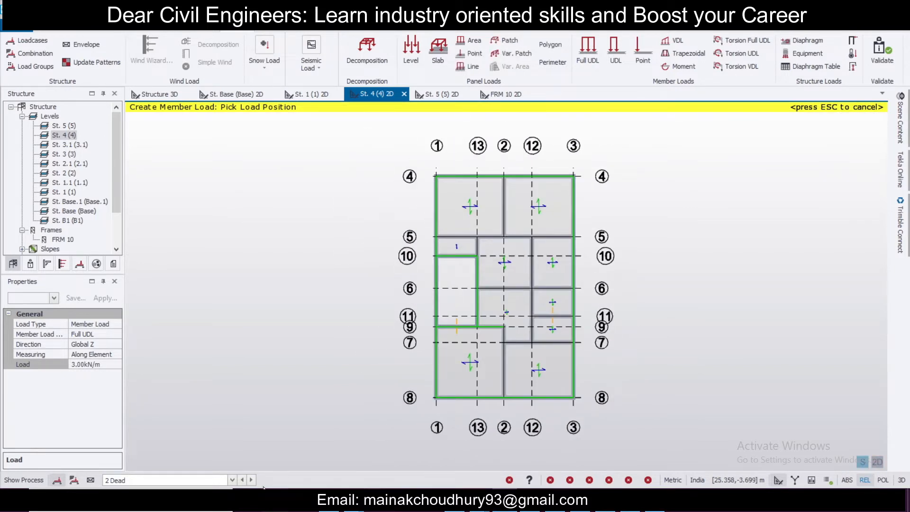
Step: Switch to the 4 Imposed load case and apply a 2 kN/m² level load to the level 4 slabs
click(211, 481)
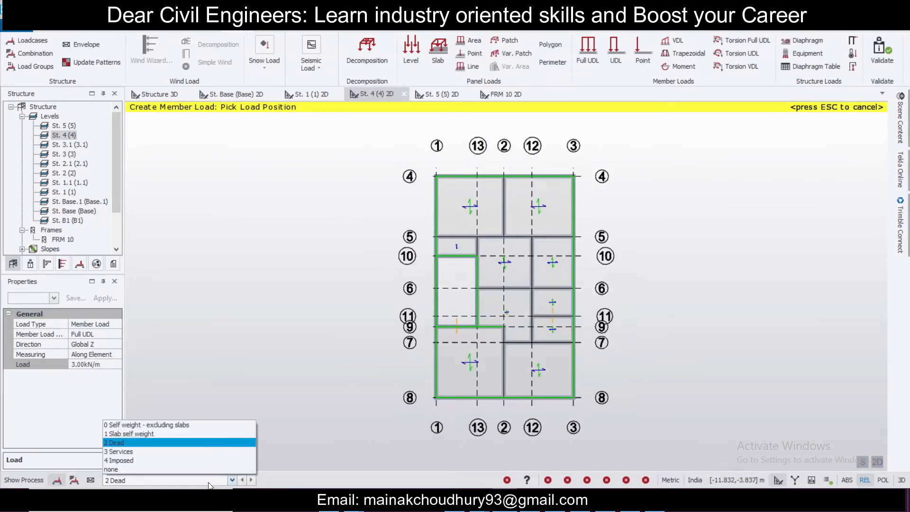
click(211, 465)
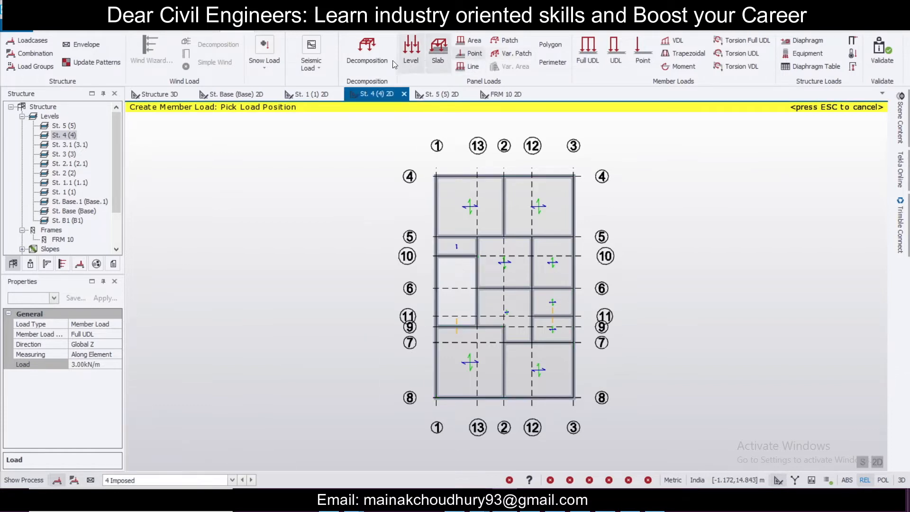
click(411, 48)
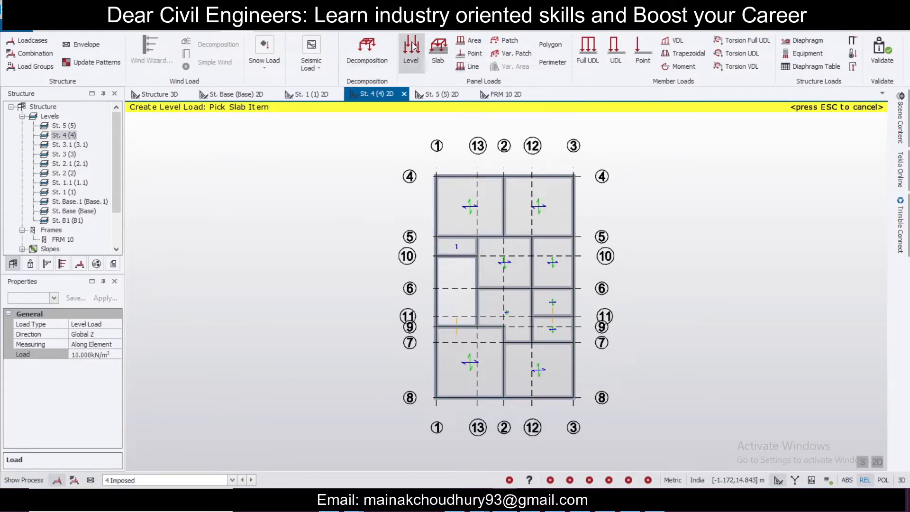
click(103, 353)
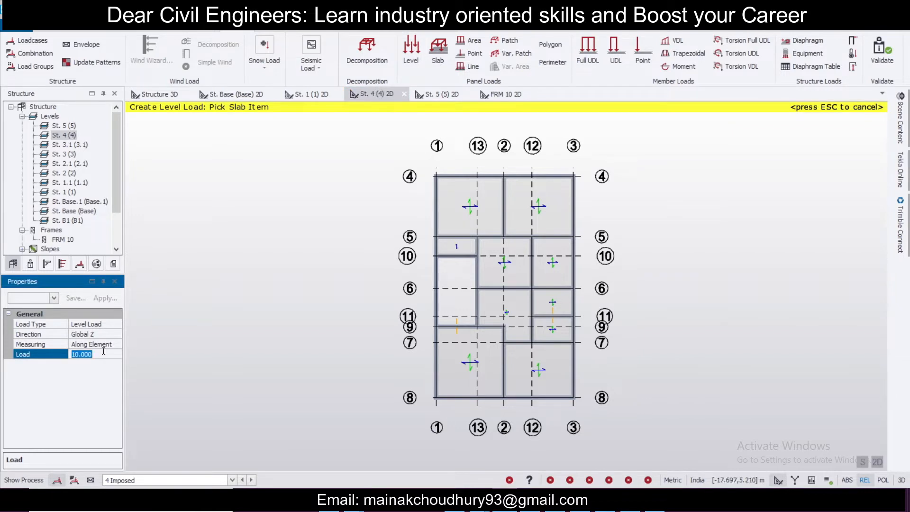
text(2)
click(475, 205)
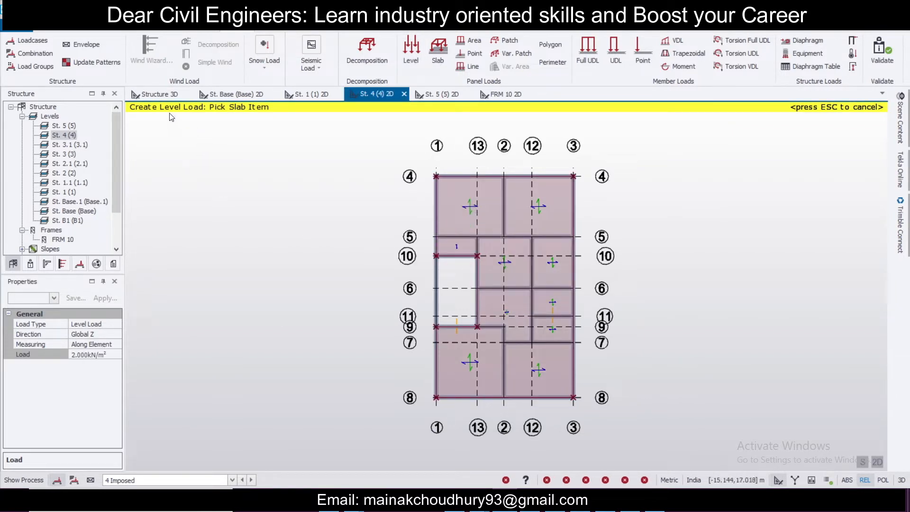
Step: Display the 4 Imposed loads on the structure in the 3D view
click(166, 97)
middle_drag(269, 323, 304, 308)
click(205, 480)
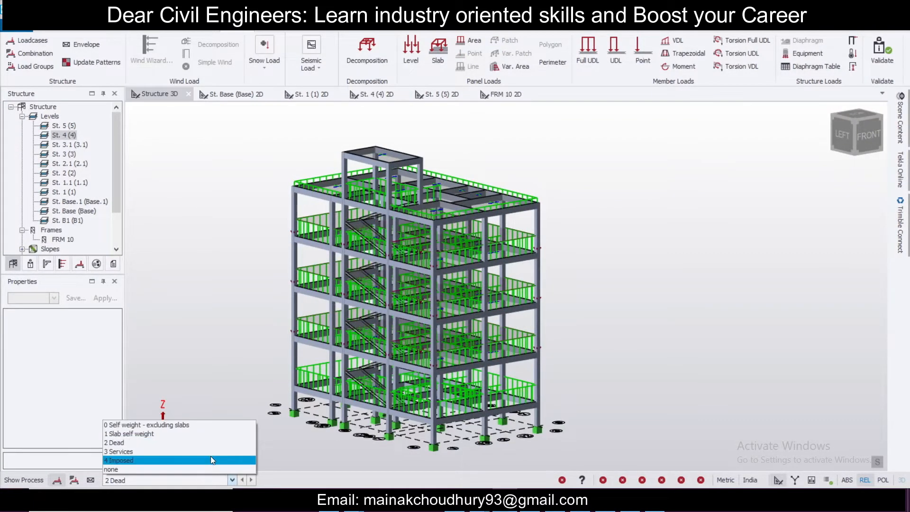
click(211, 465)
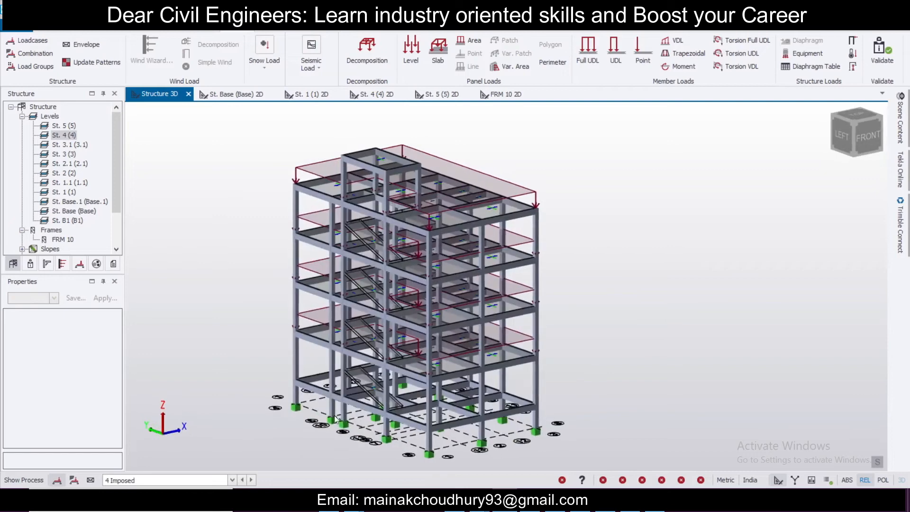
scroll(365, 374, down, 2)
scroll(366, 377, up, 6)
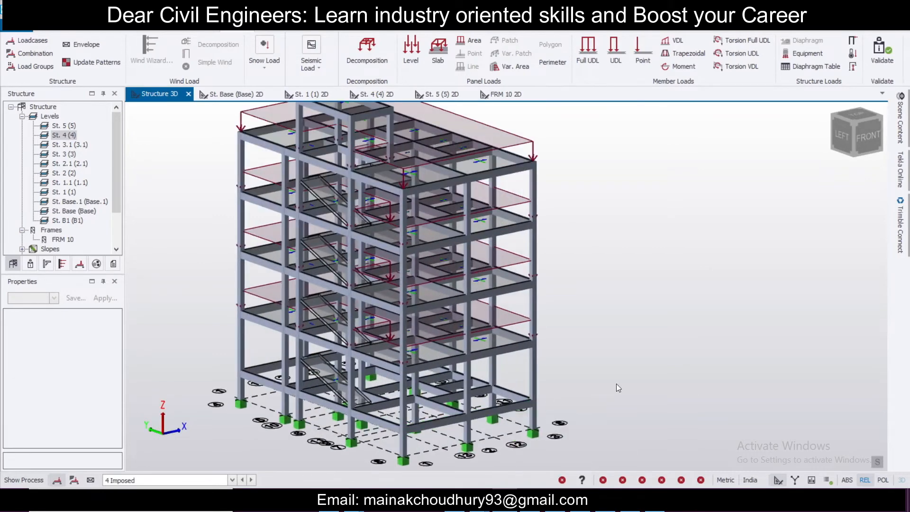
right_drag(433, 425, 572, 384)
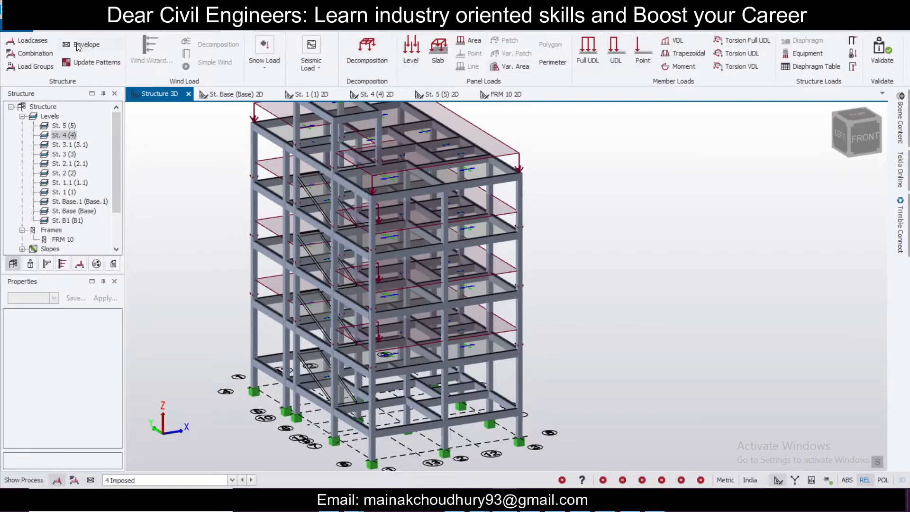
Step: Measure the vertical distance along a corner column between two floor levels
click(62, 31)
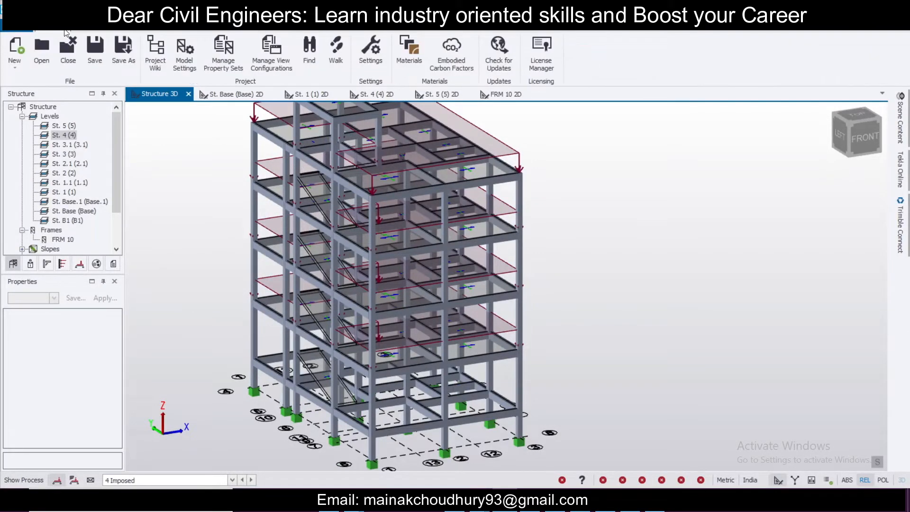
click(158, 29)
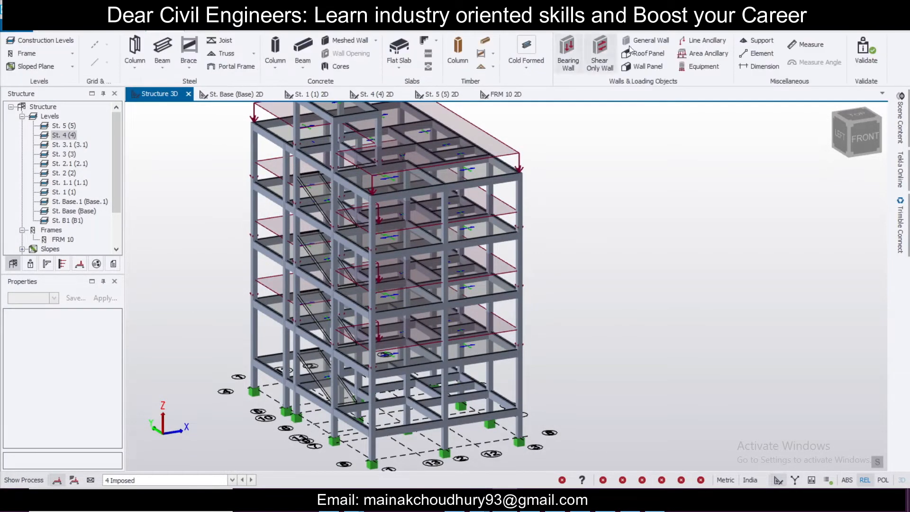
click(810, 44)
click(519, 399)
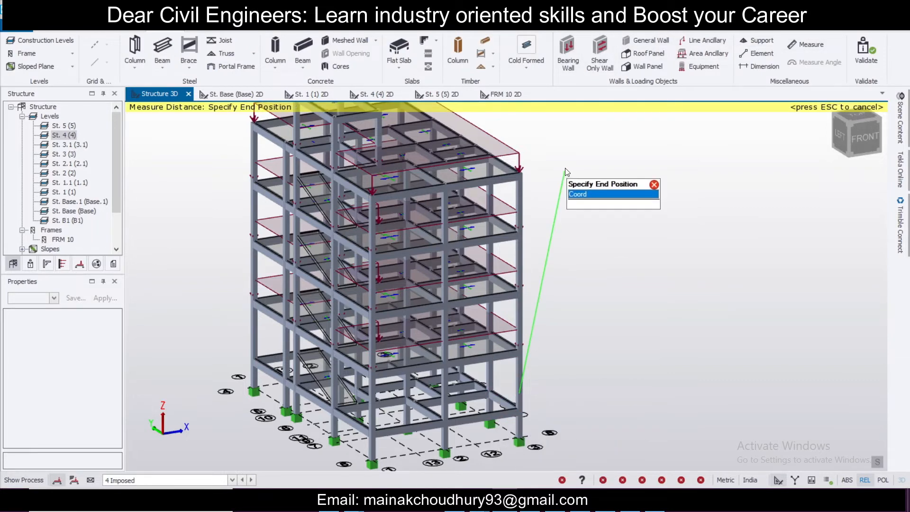
click(520, 171)
scroll(518, 284, up, 3)
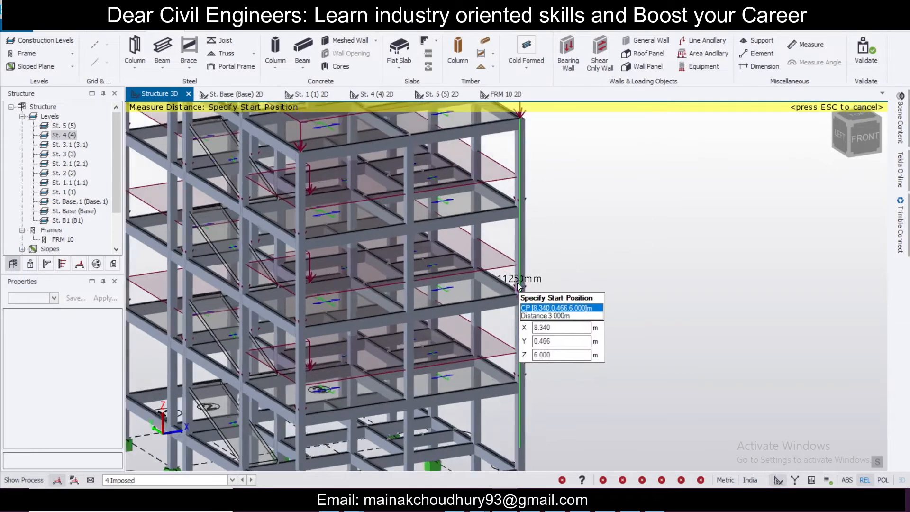
scroll(526, 282, down, 3)
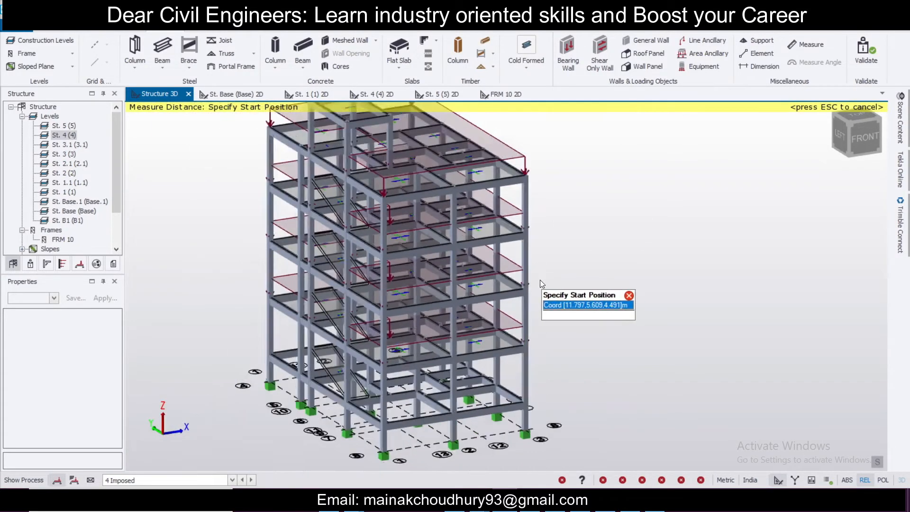
scroll(540, 281, down, 1)
key(Escape)
middle_drag(610, 309, 676, 333)
scroll(658, 328, down, 2)
scroll(611, 328, up, 2)
middle_drag(581, 331, 649, 330)
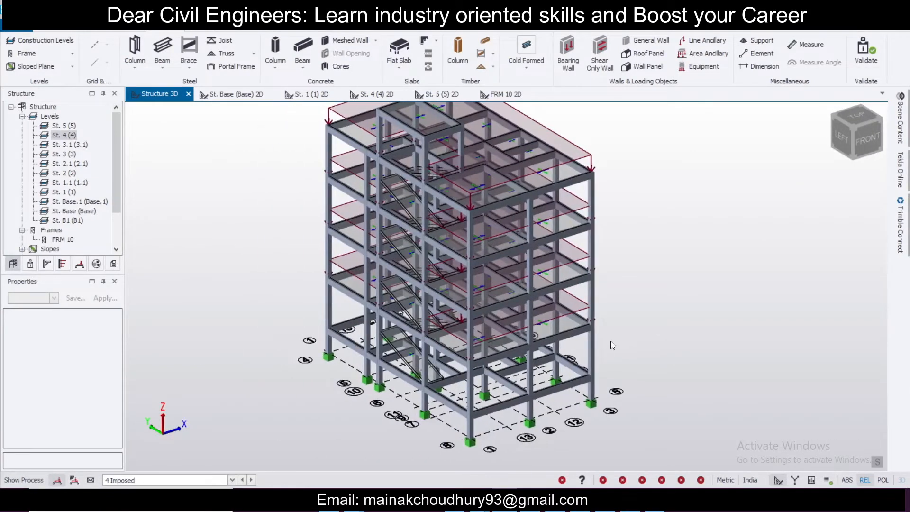
middle_drag(402, 377, 696, 361)
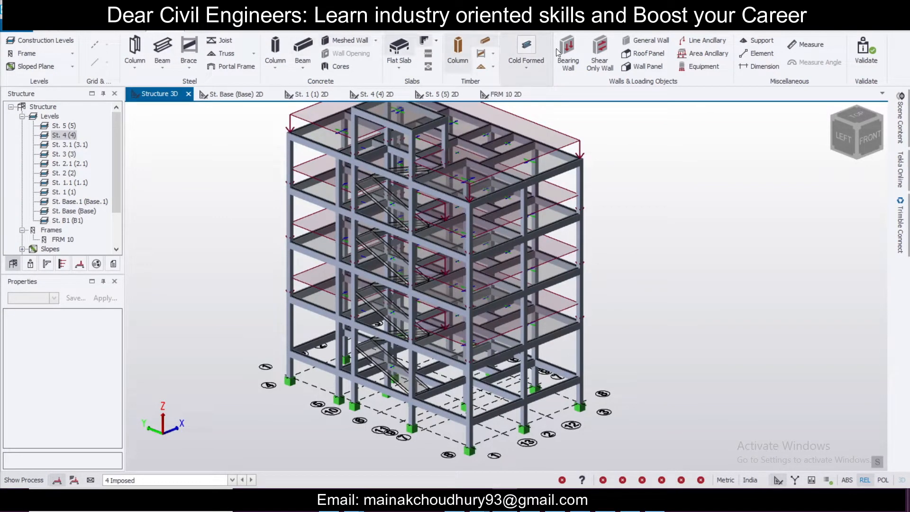
Step: Create wind wall panels on two faces of the building, each from a base corner to the opposite roof corner
click(654, 71)
click(592, 386)
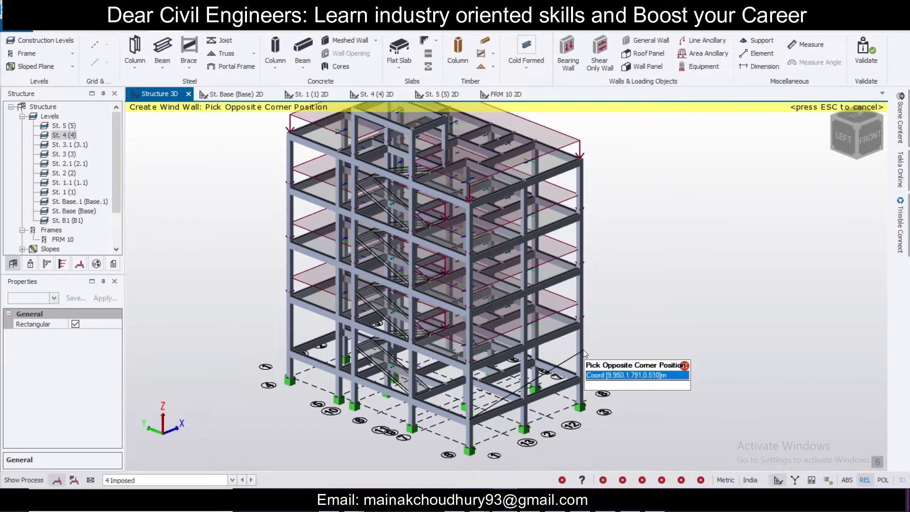
click(583, 159)
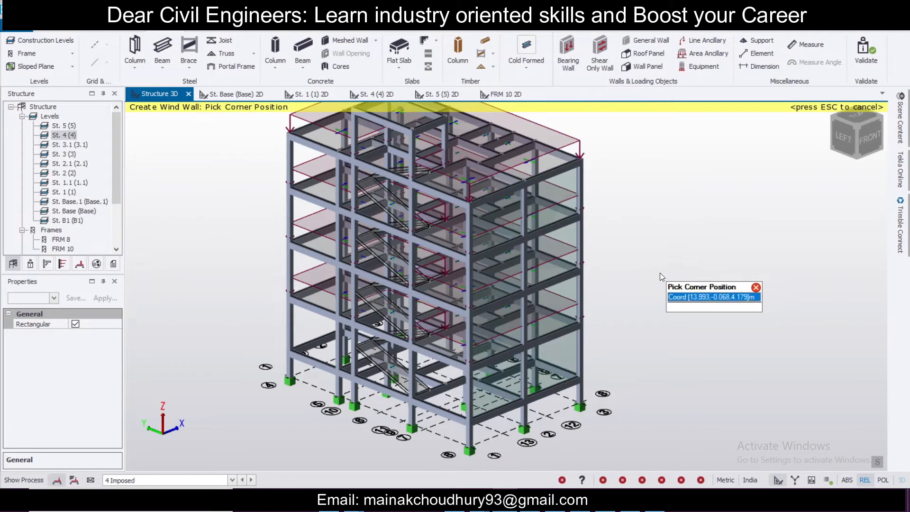
click(467, 423)
click(292, 141)
Step: Create wind wall panels on the remaining two building faces and exit the wall command
right_drag(662, 313, 364, 314)
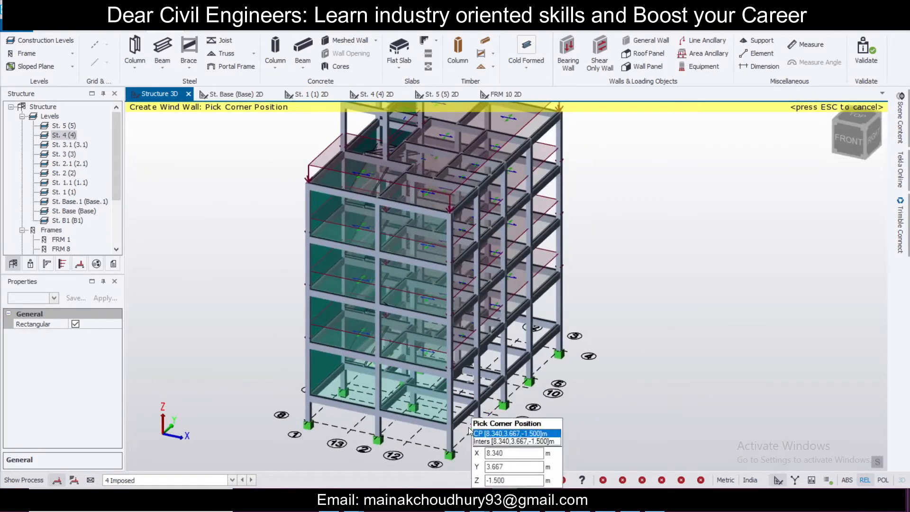
click(469, 431)
click(611, 142)
right_drag(652, 228, 350, 249)
click(511, 413)
click(609, 146)
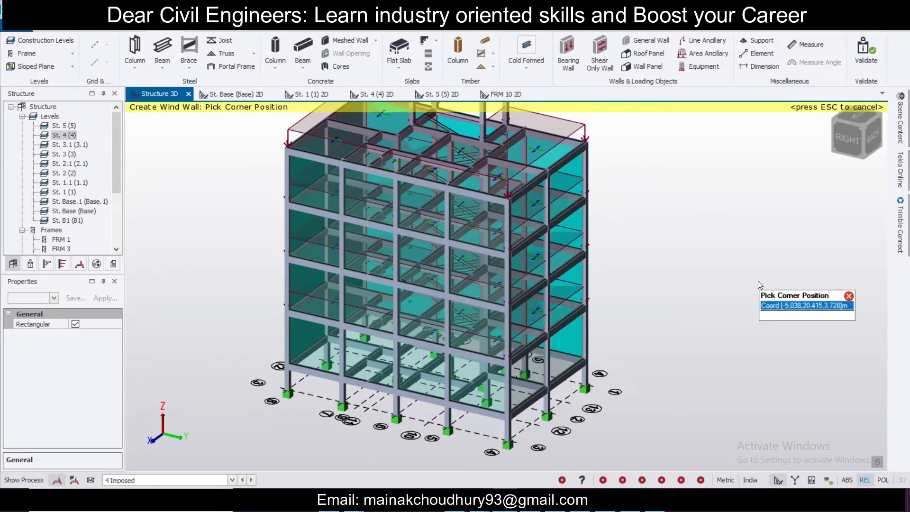
key(Escape)
Step: Start the Seismic wizard and keep Code Spectra as the analysis procedure
middle_drag(768, 276, 369, 194)
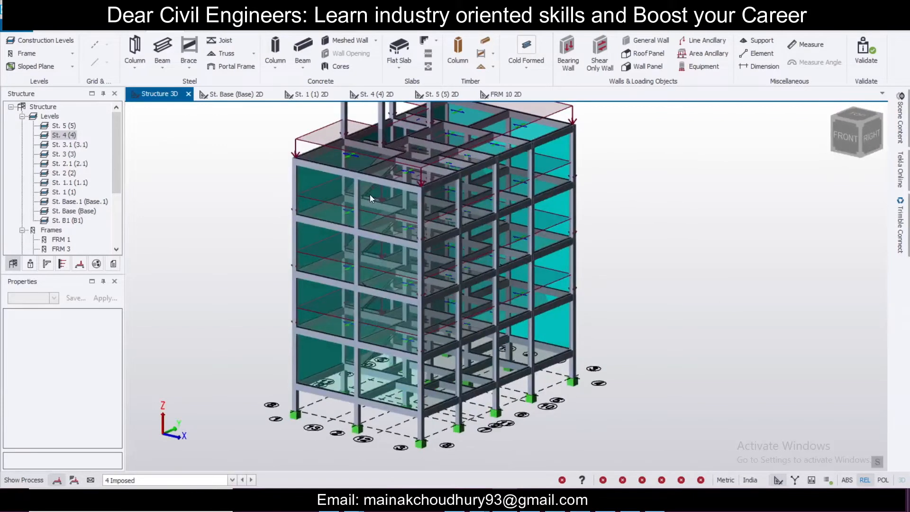
click(253, 31)
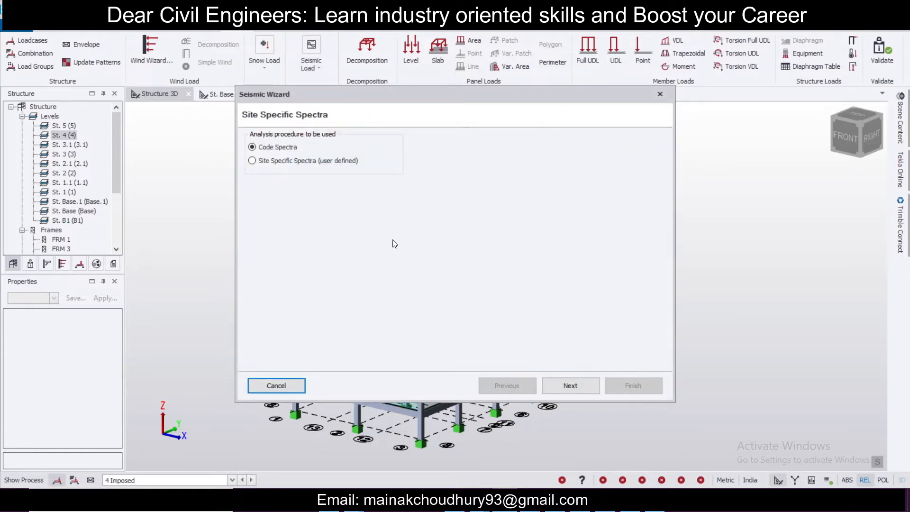
click(582, 389)
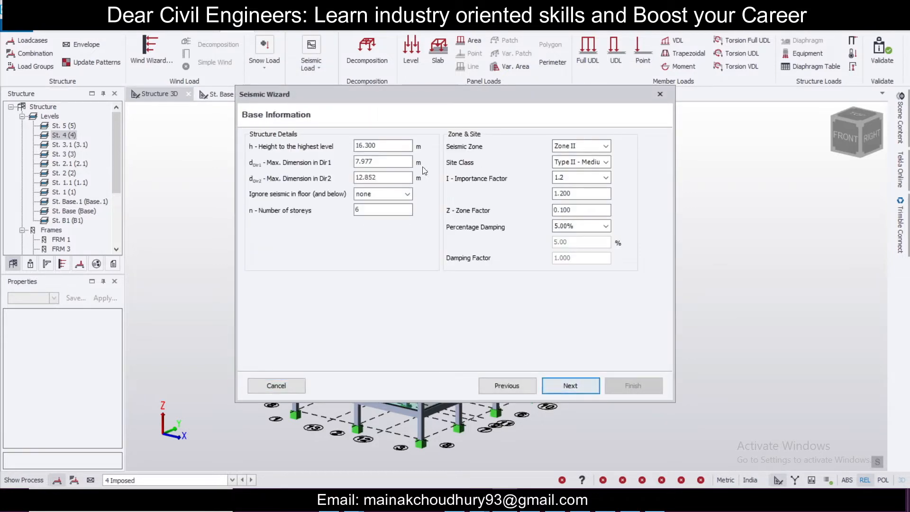
Step: Ignore seismic in floor St. Base (Base) and below, and set the importance factor to 1.0
click(390, 195)
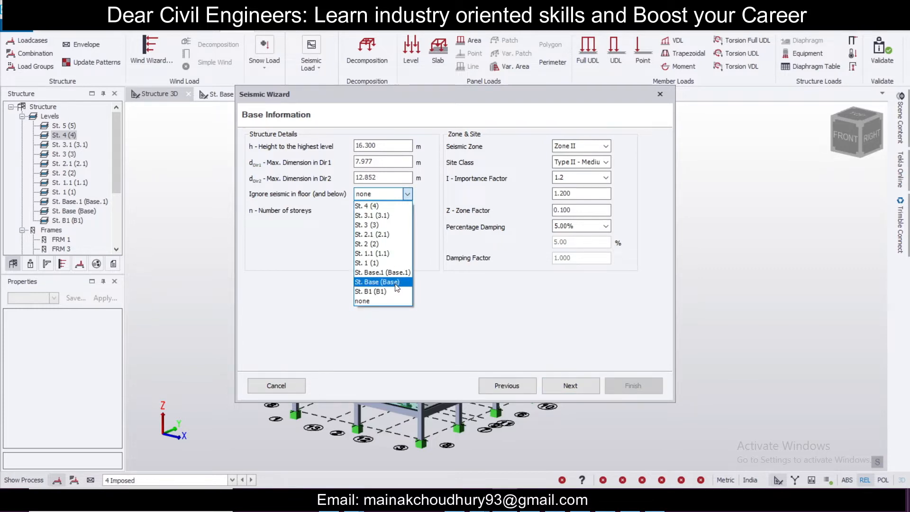
click(396, 283)
click(596, 179)
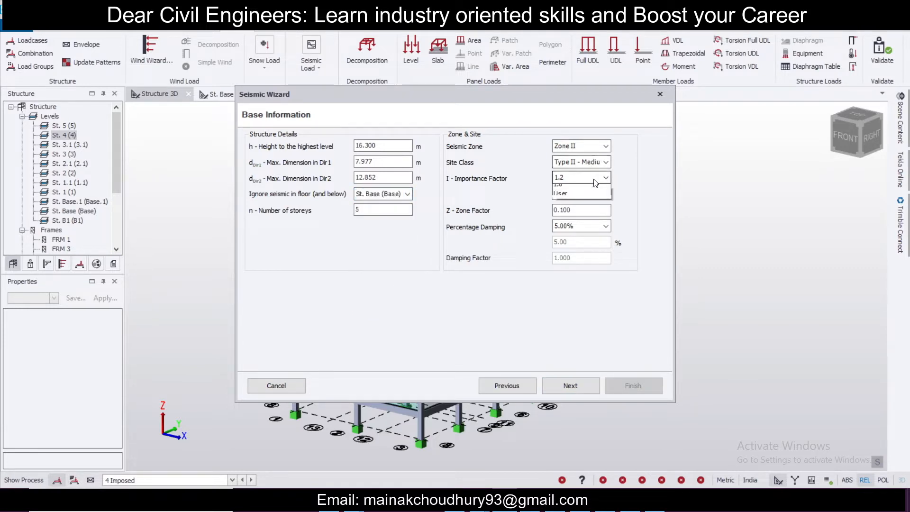
click(584, 203)
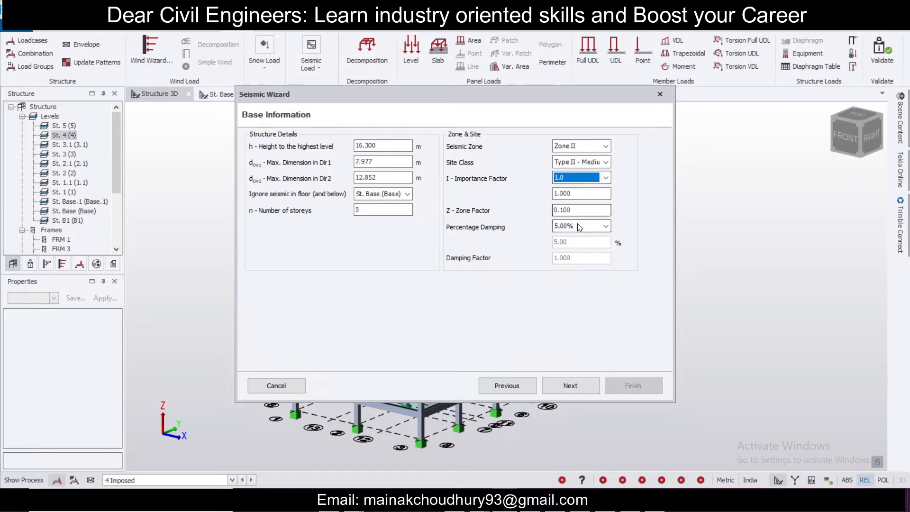
click(574, 390)
Step: Choose Use Modal Response Spectrum Analysis as the analysis procedure and continue
click(314, 273)
click(314, 285)
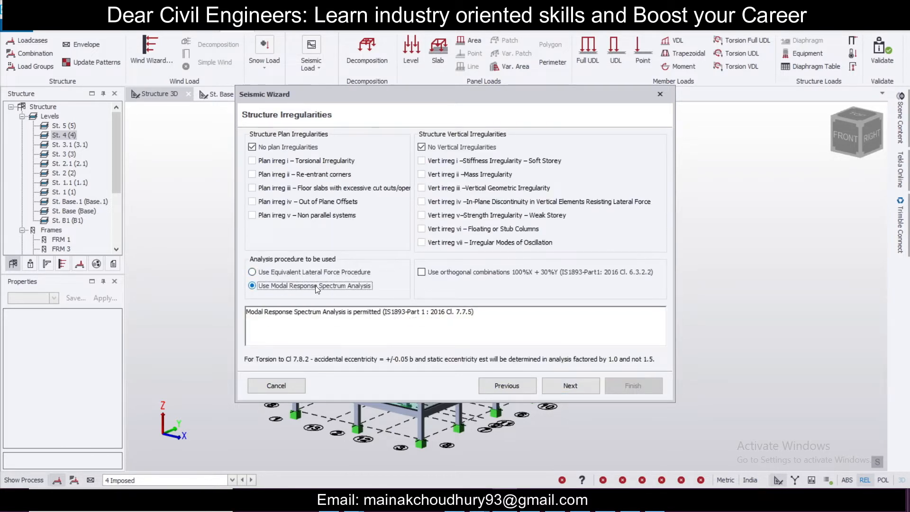
click(568, 386)
Step: Set the structure type to All other buildings in both directions
click(409, 209)
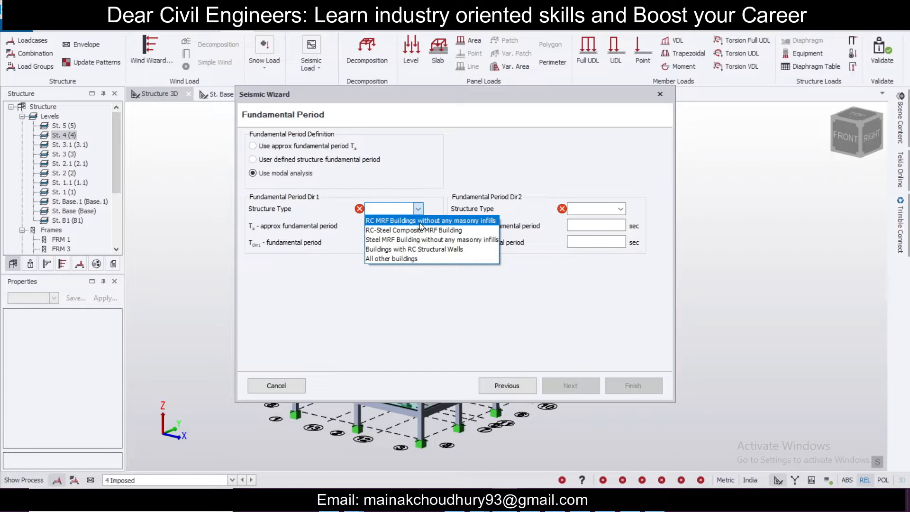
click(414, 258)
click(592, 209)
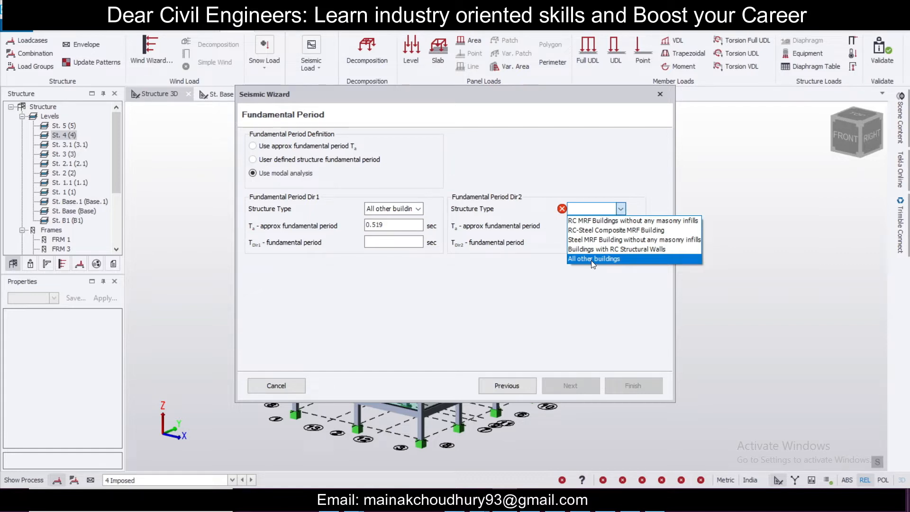
click(592, 258)
click(587, 384)
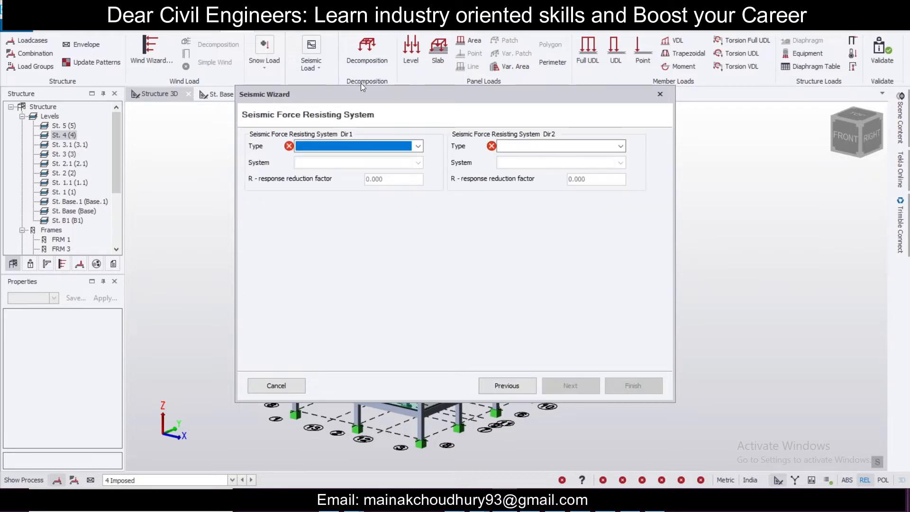
Step: Set the Dir1 seismic force resisting system to Moment Frame Systems, RC building with SMRF
click(380, 142)
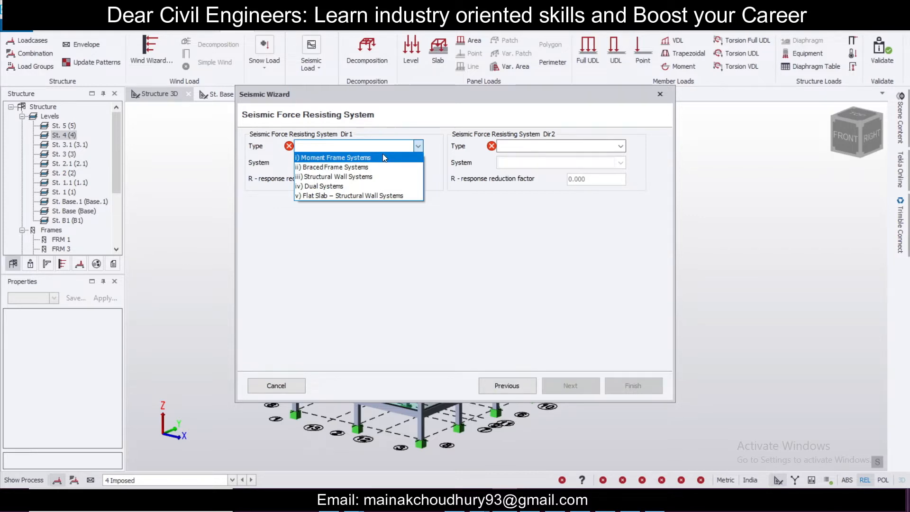
click(383, 156)
click(406, 162)
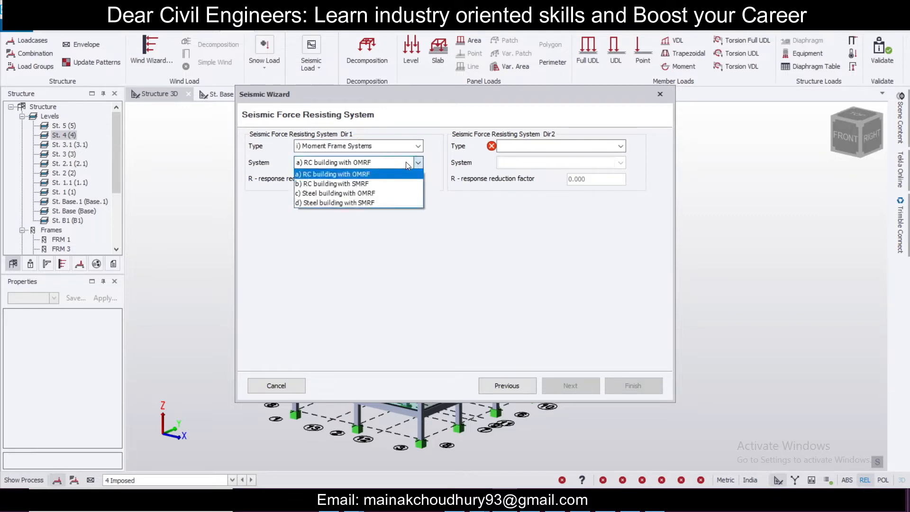
click(405, 184)
click(404, 163)
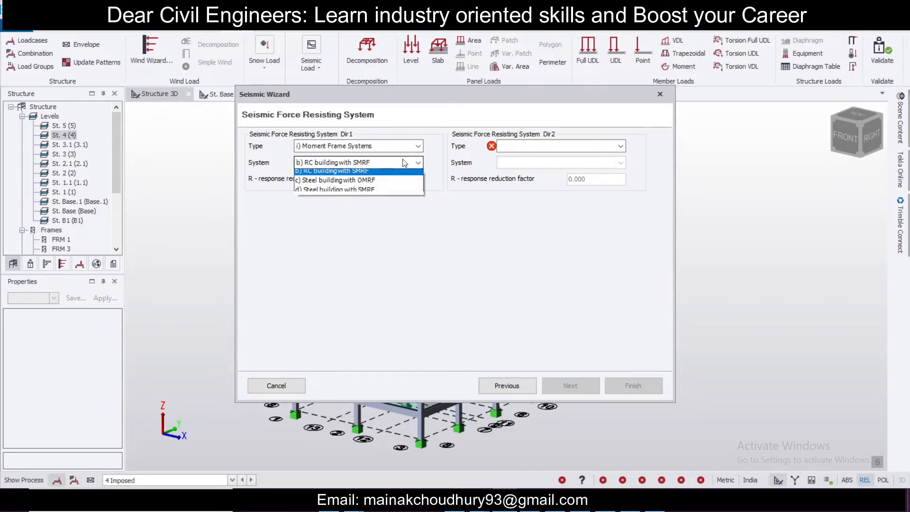
click(408, 184)
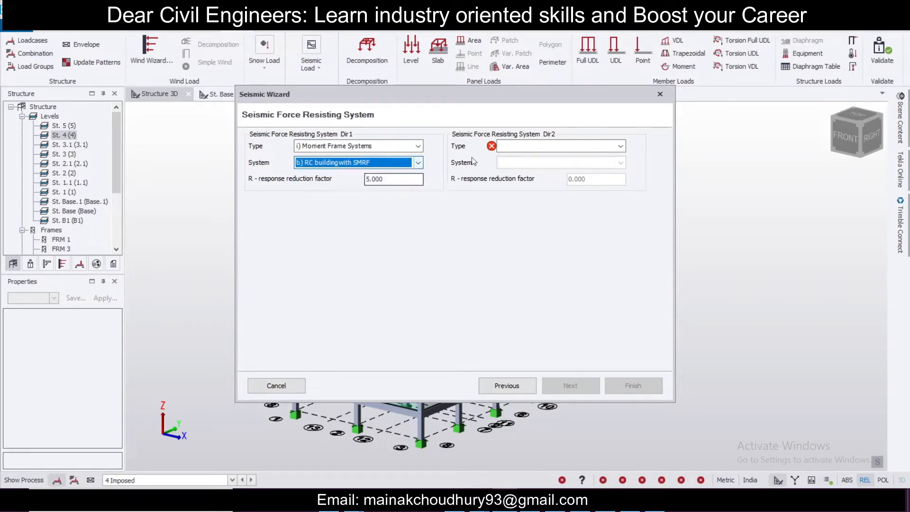
Step: Set the Dir2 seismic force resisting system to Moment Frame Systems, RC building with SMRF
click(538, 150)
click(529, 159)
click(530, 163)
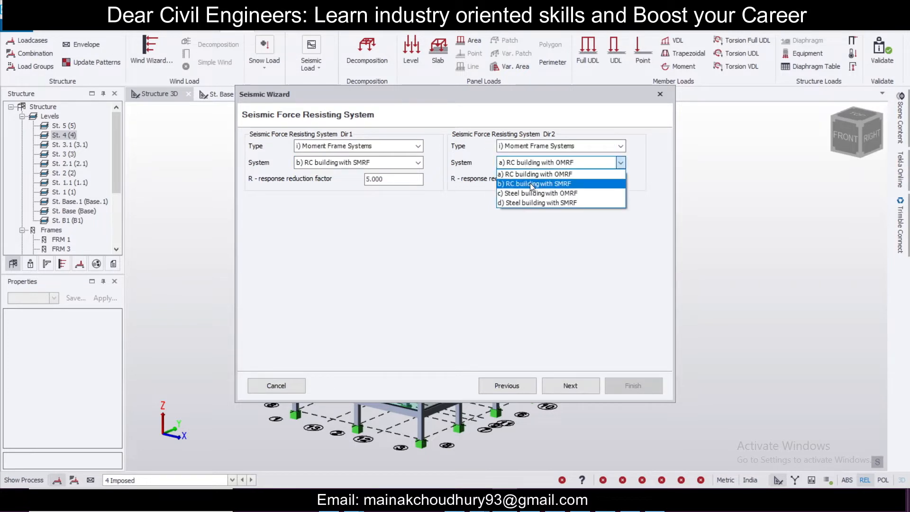
click(532, 185)
Step: Change the structure type in both directions to RC MRF Buildings without any masonry infills
click(522, 386)
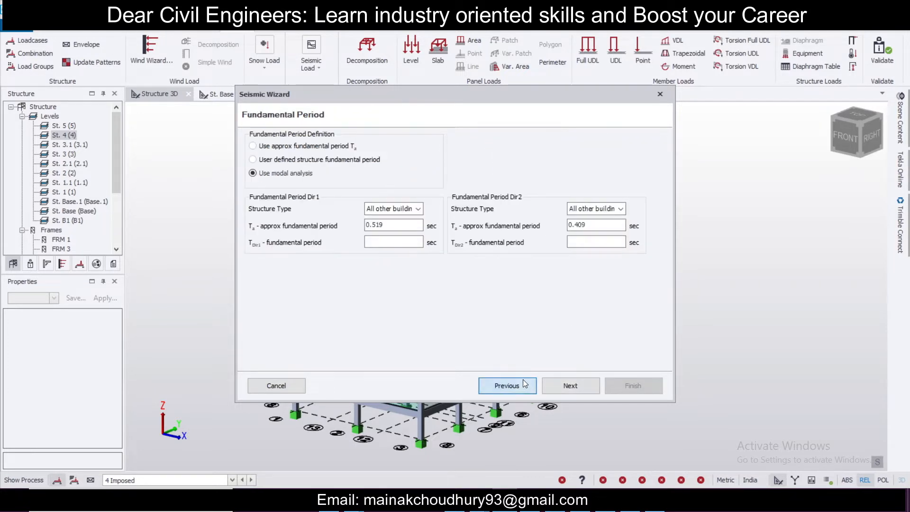
click(417, 209)
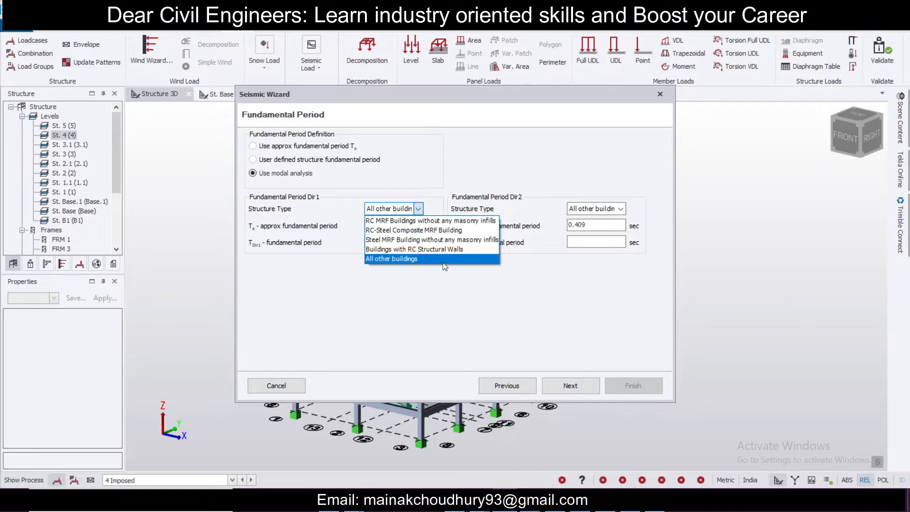
click(443, 222)
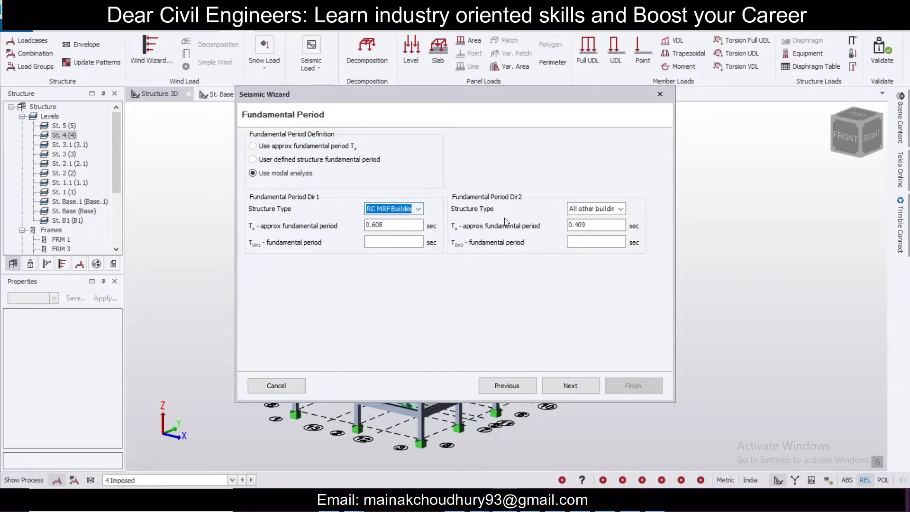
click(586, 211)
click(586, 221)
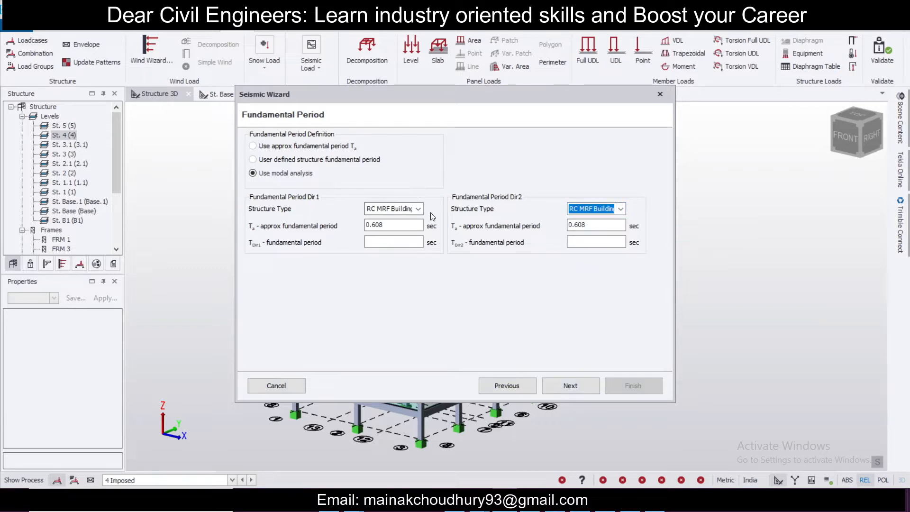
click(552, 382)
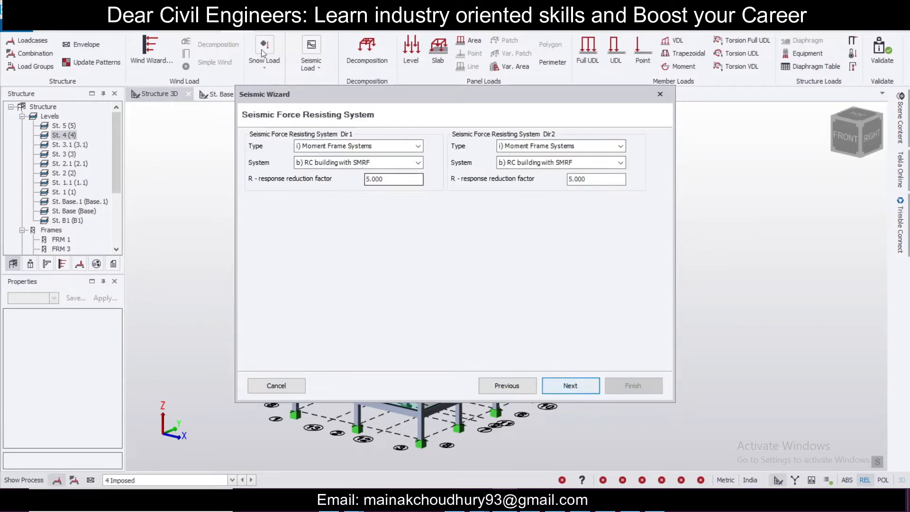
Step: Include all available load cases in the effective seismic weight and finish the Seismic wizard
click(503, 385)
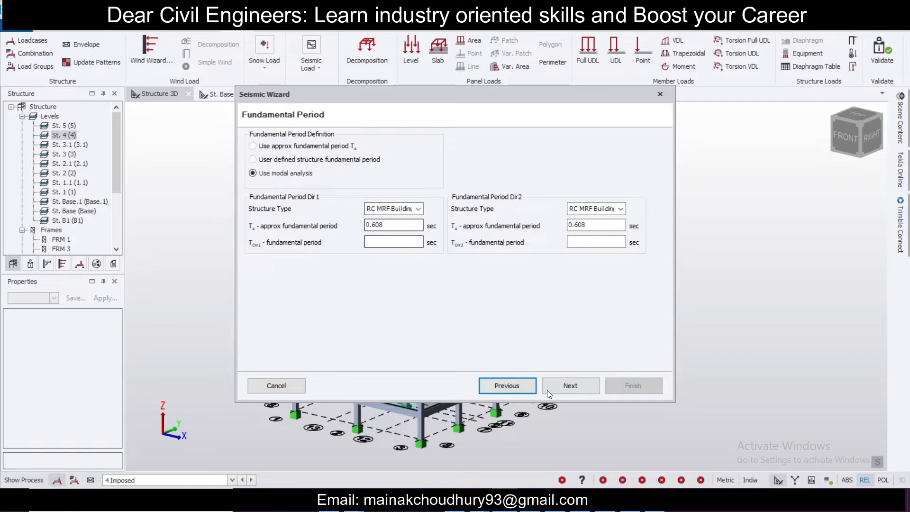
click(586, 386)
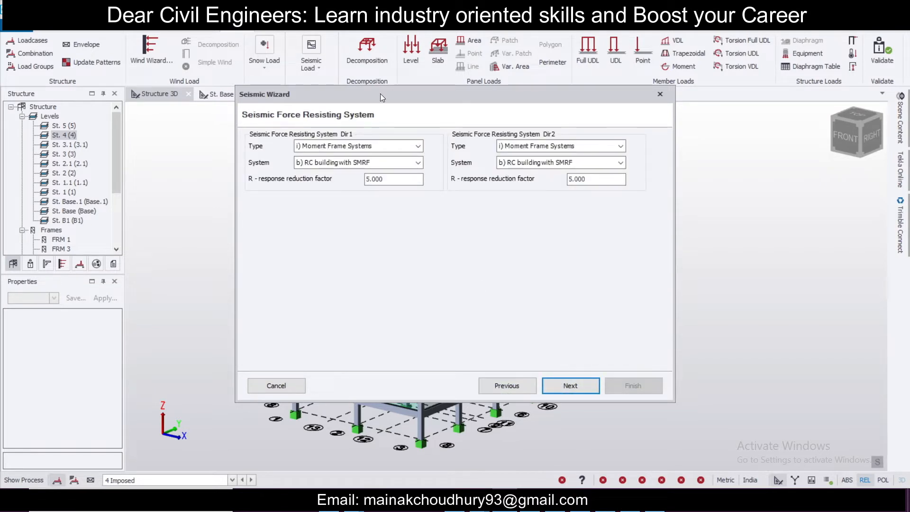
click(575, 382)
click(419, 140)
click(418, 139)
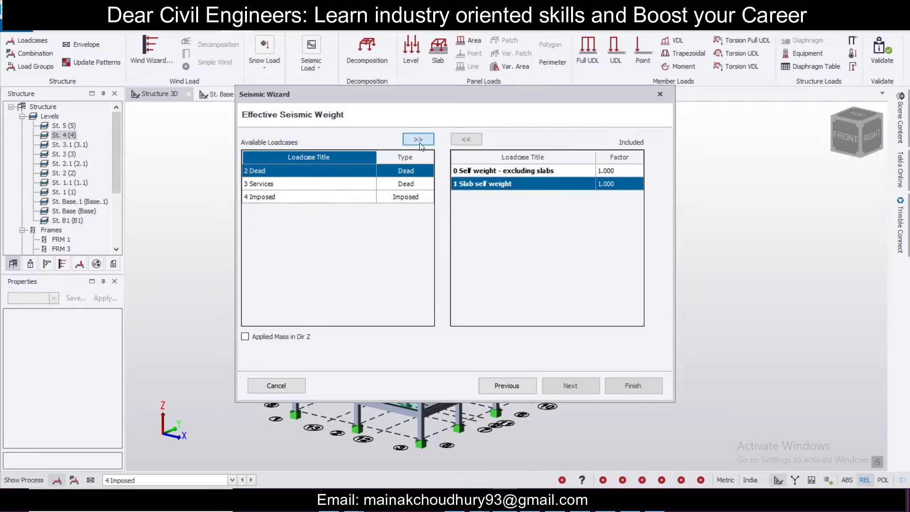
click(418, 140)
click(419, 140)
click(418, 139)
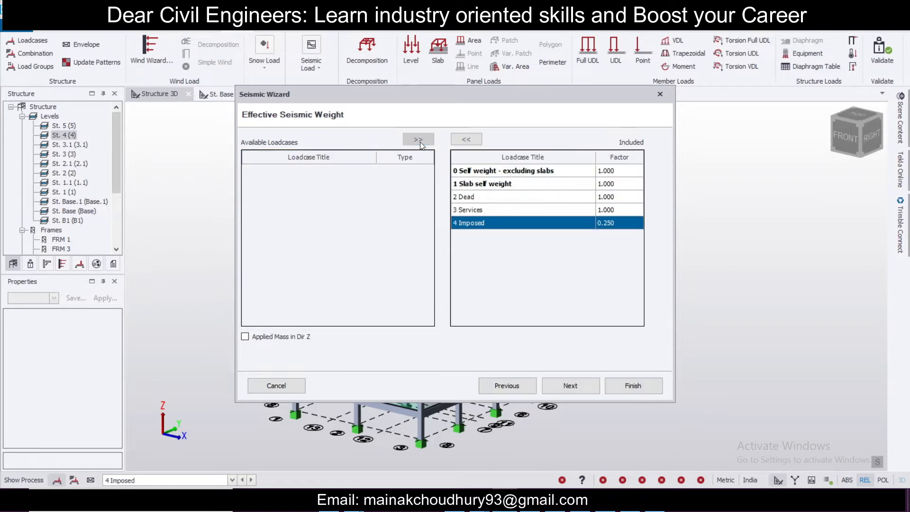
click(568, 382)
click(624, 385)
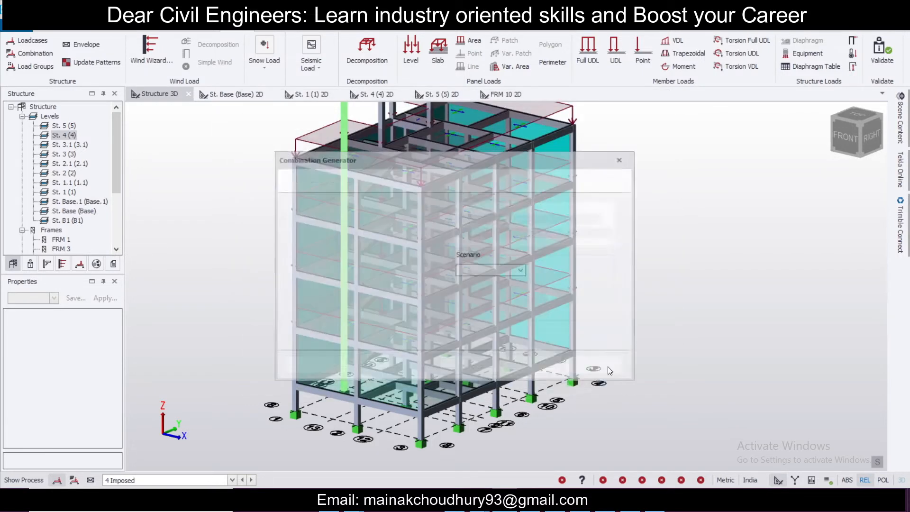
Step: Generate load combinations for the Operating scenario and finish the Combination Generator
click(522, 271)
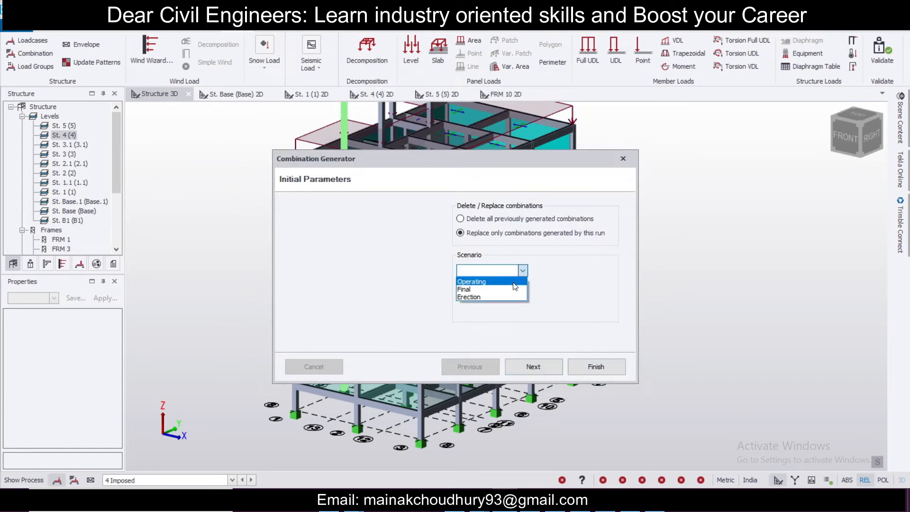
click(514, 285)
click(539, 361)
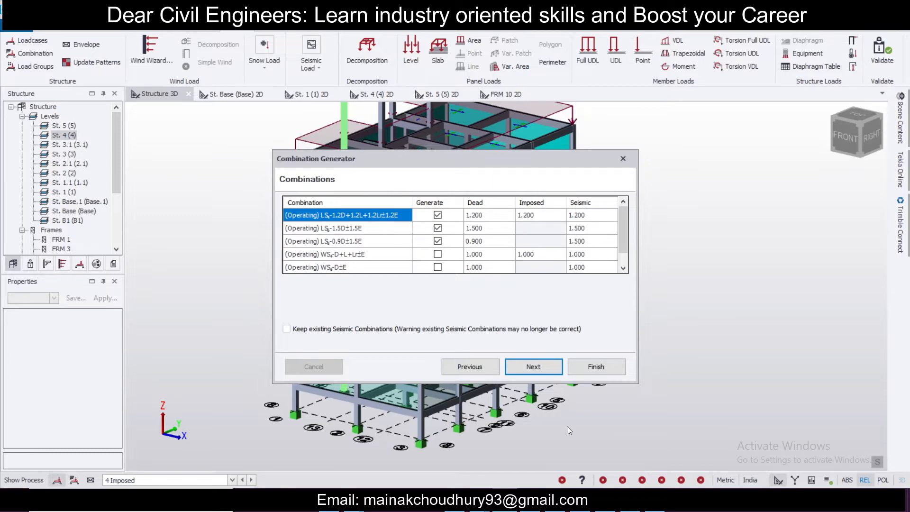
click(545, 365)
click(598, 372)
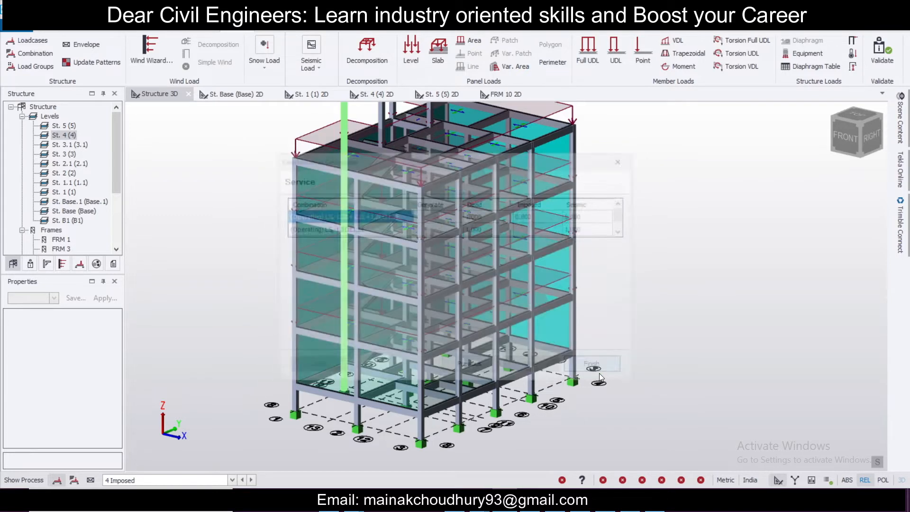
scroll(616, 272, down, 5)
scroll(612, 265, up, 4)
middle_drag(580, 223, 593, 257)
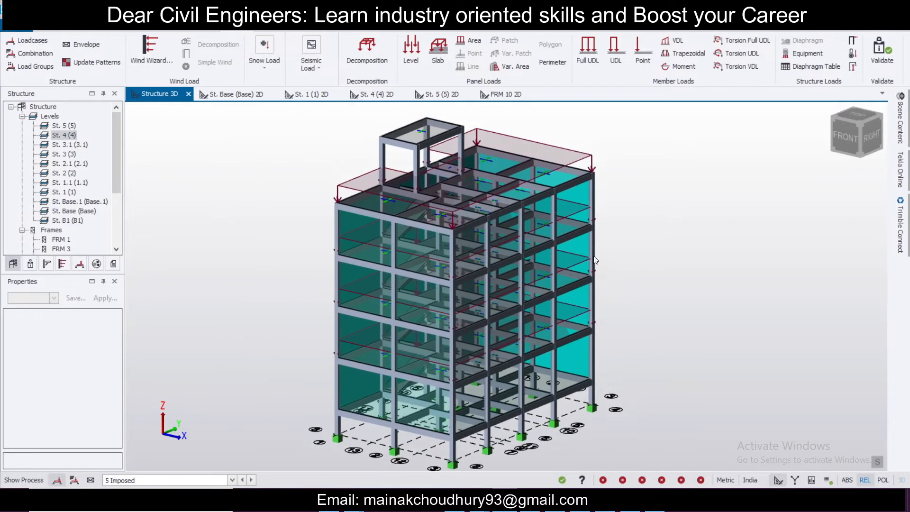
scroll(690, 264, down, 1)
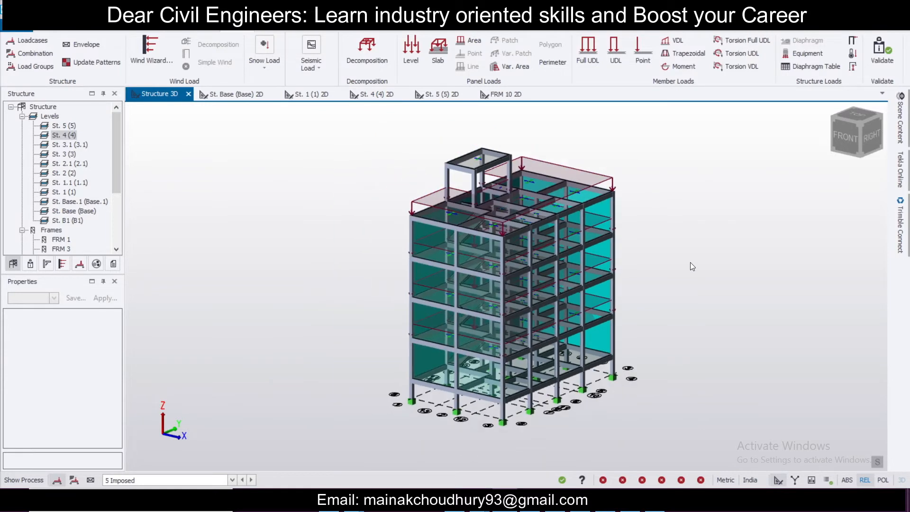
scroll(690, 267, up, 1)
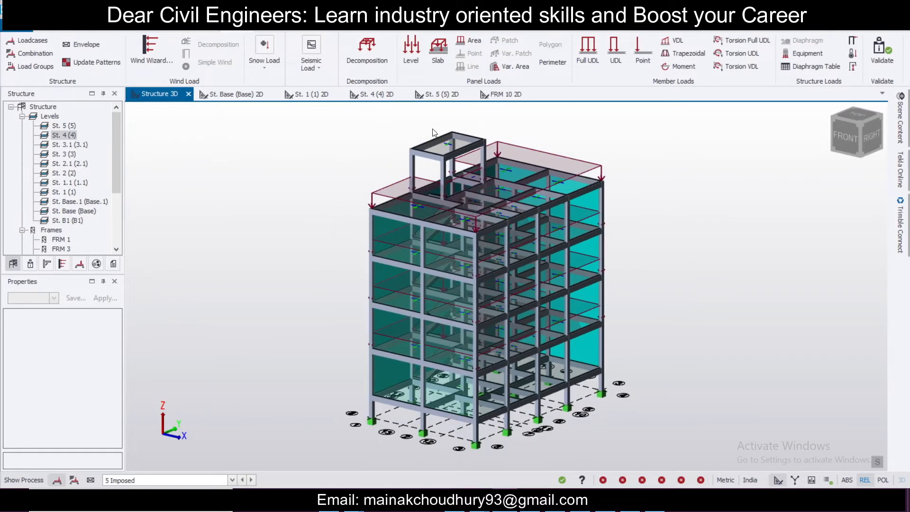
click(314, 70)
click(263, 129)
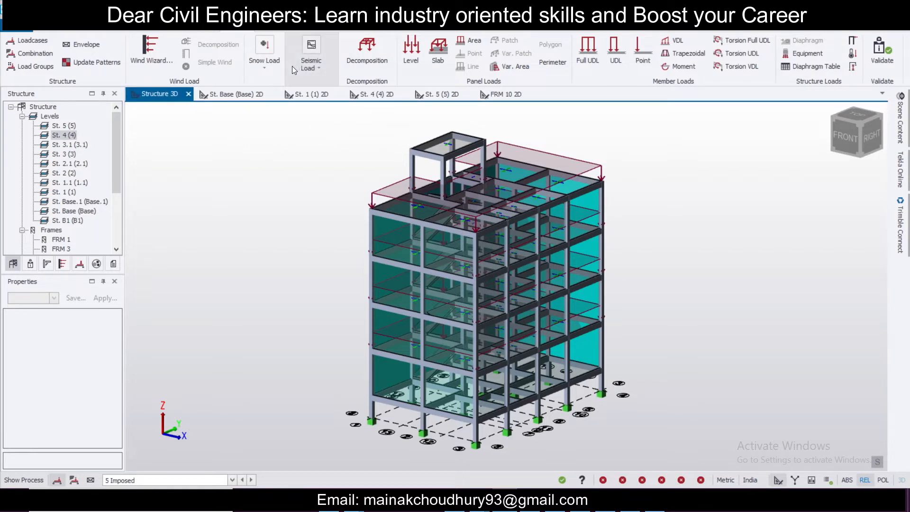
click(137, 51)
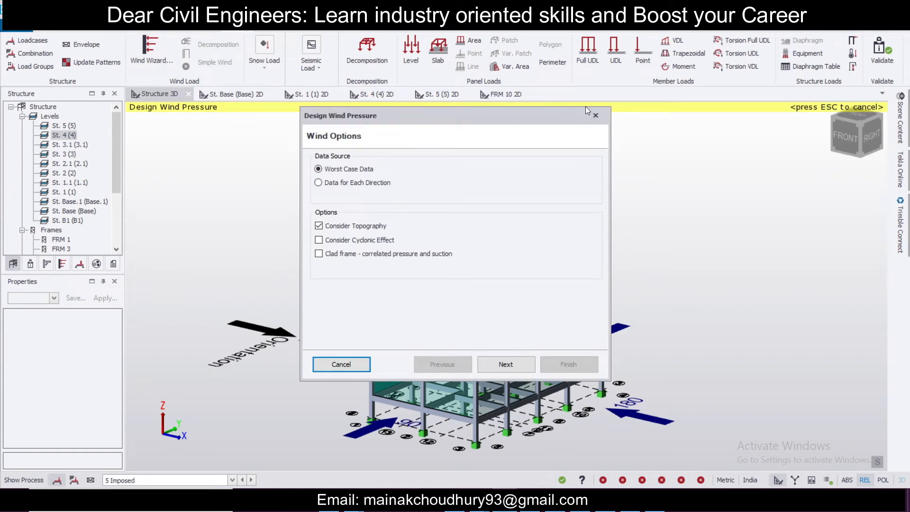
click(597, 115)
Step: Start the Wind Wizard and turn off the Consider Topography option
click(151, 46)
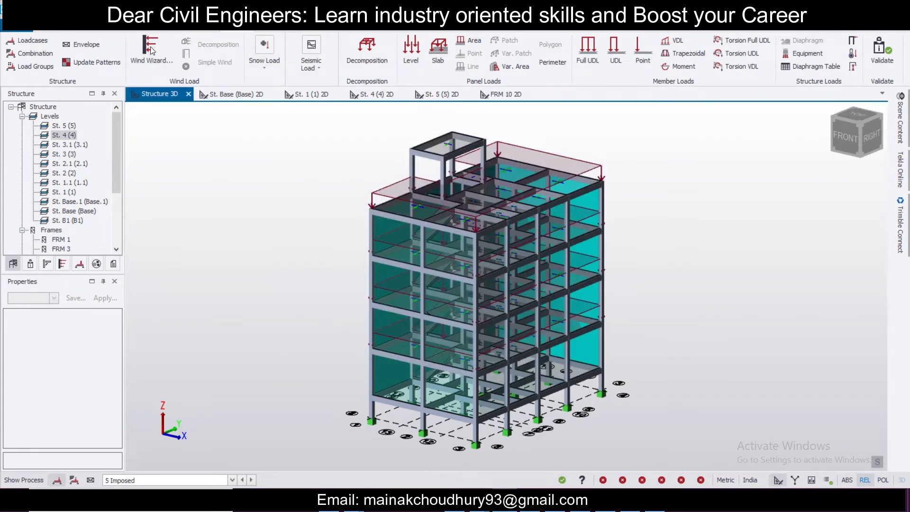
click(320, 226)
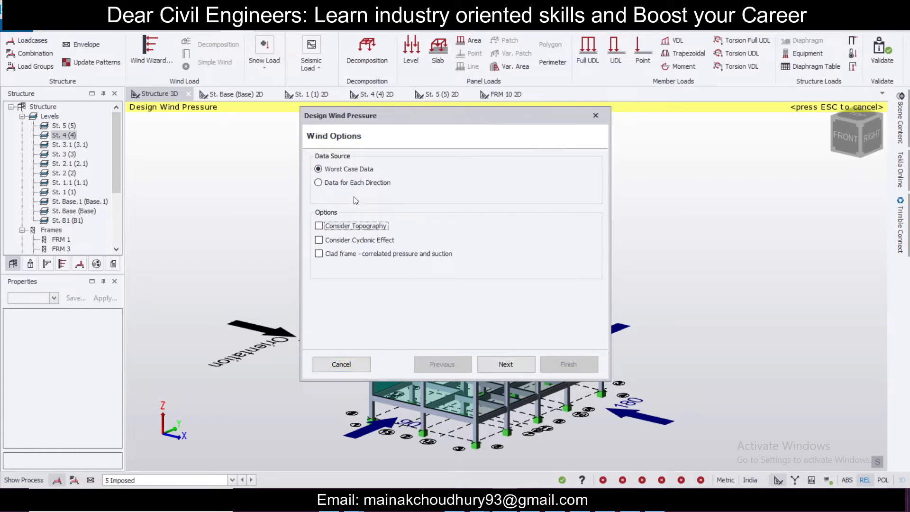
click(492, 365)
Step: Set the wind orientation to 90° and the basic wind speed to 39 m/s
double_click(474, 176)
text(90)
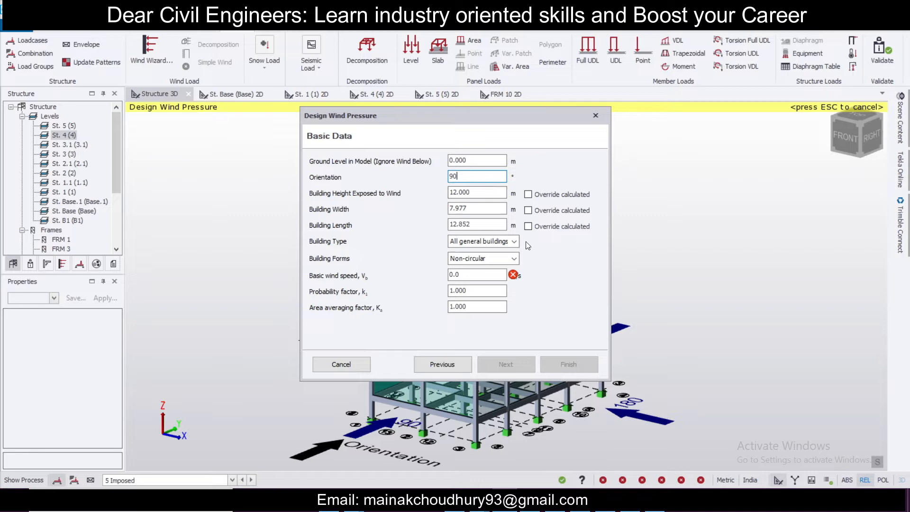
click(476, 274)
text(39)
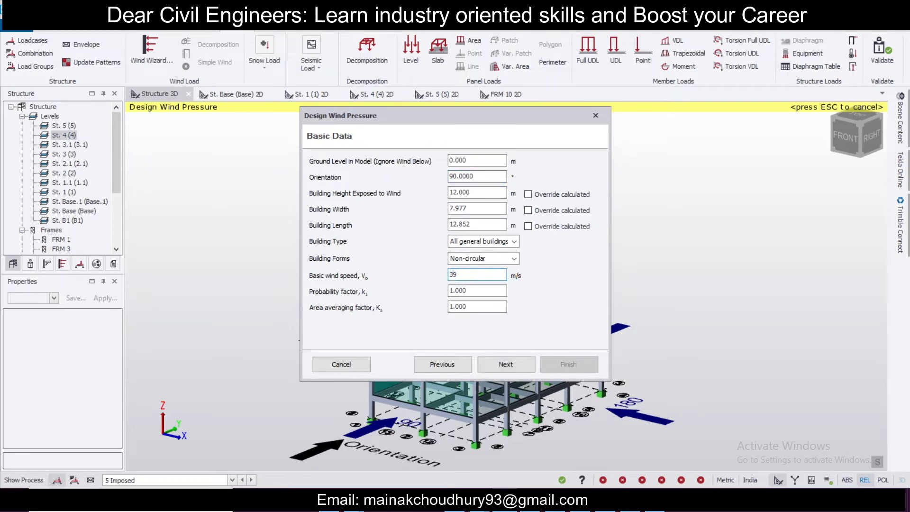
click(502, 365)
Step: Choose terrain category 2) Open terrain scattered obstructions with a fetch distance of 5 m and finish the wizard
click(500, 167)
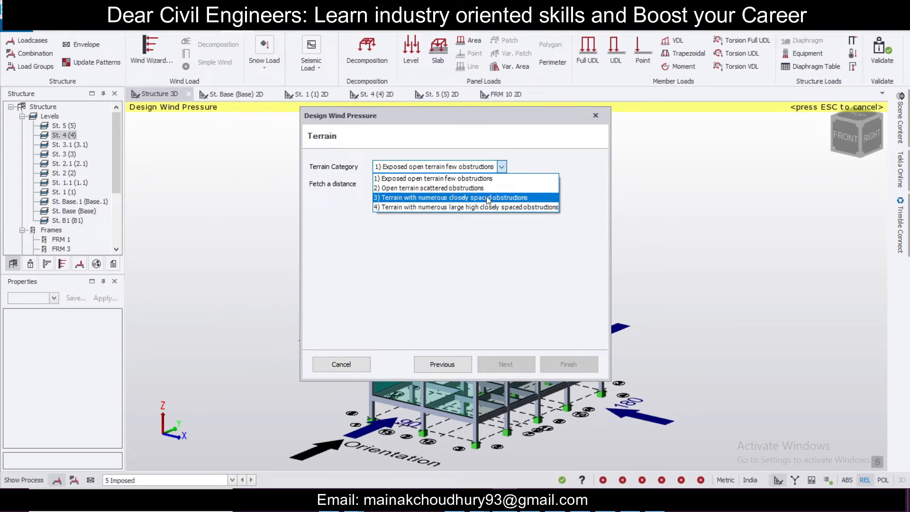
click(487, 189)
key(Tab)
text(5)
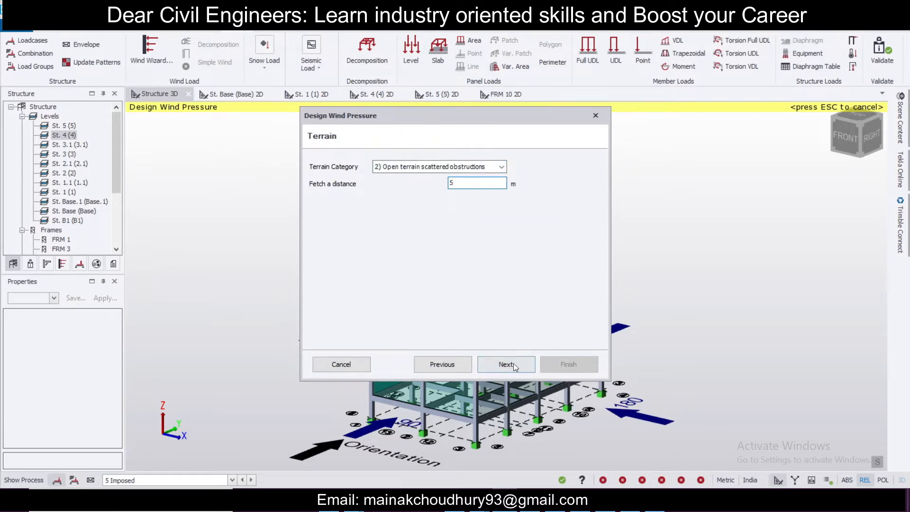
click(513, 363)
click(514, 362)
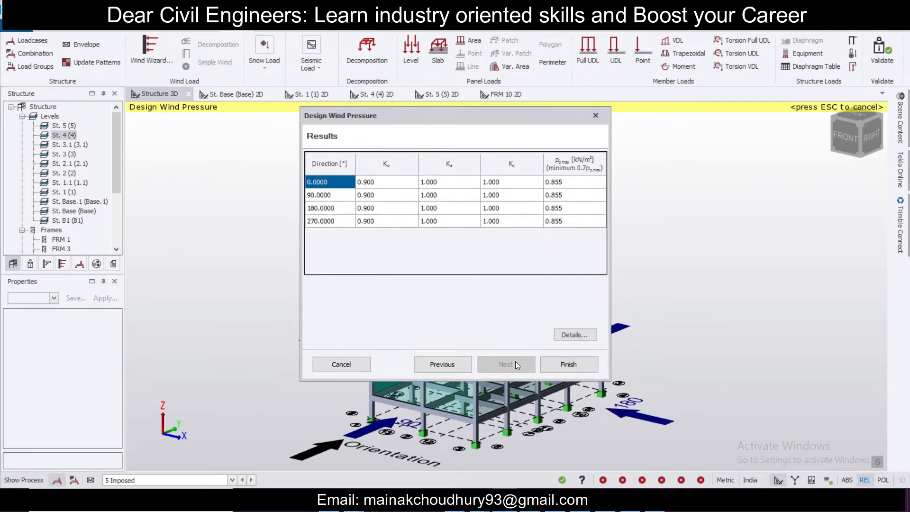
click(559, 366)
right_drag(454, 251, 323, 202)
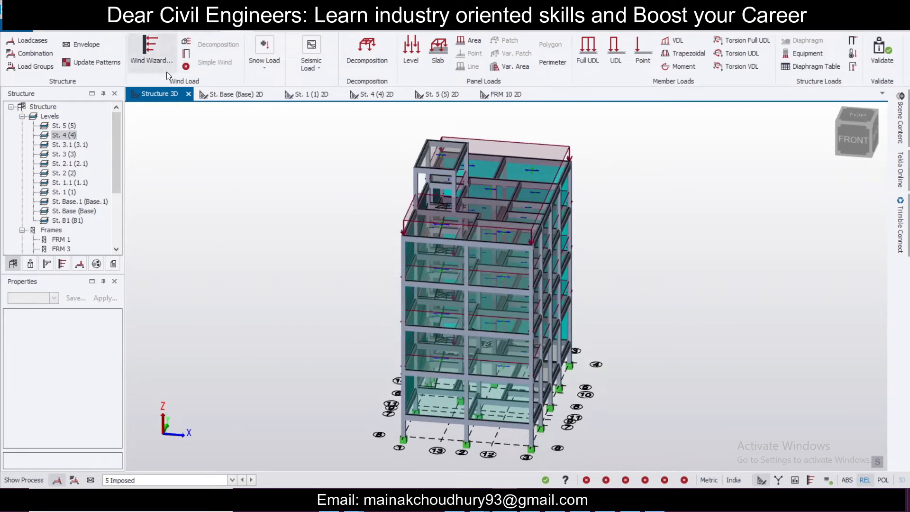
click(187, 55)
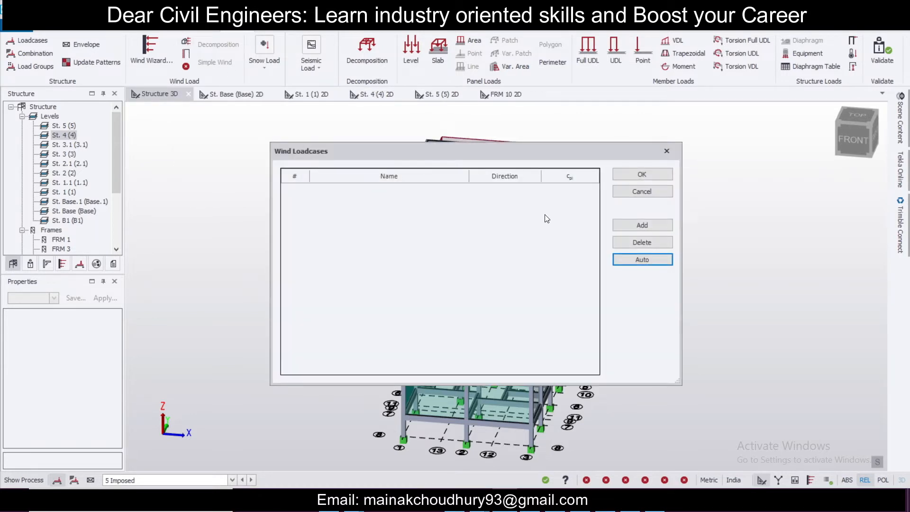
click(626, 221)
click(626, 223)
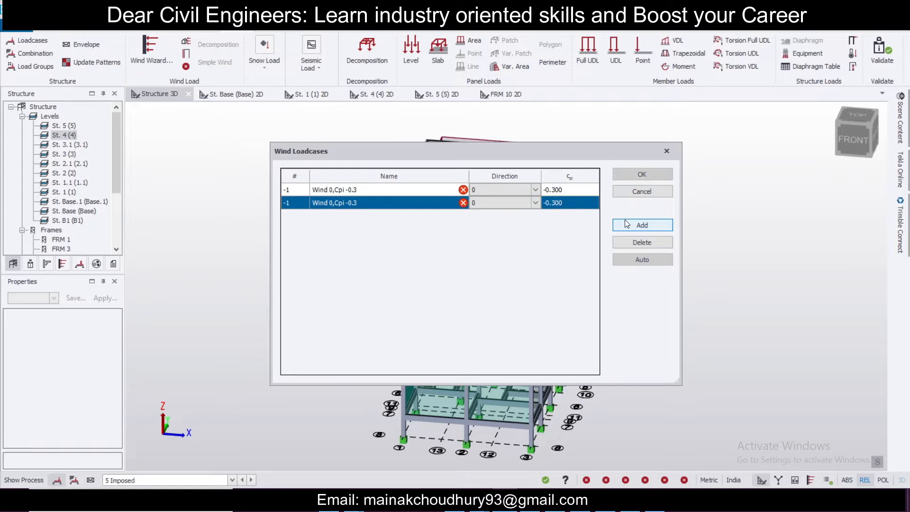
click(626, 223)
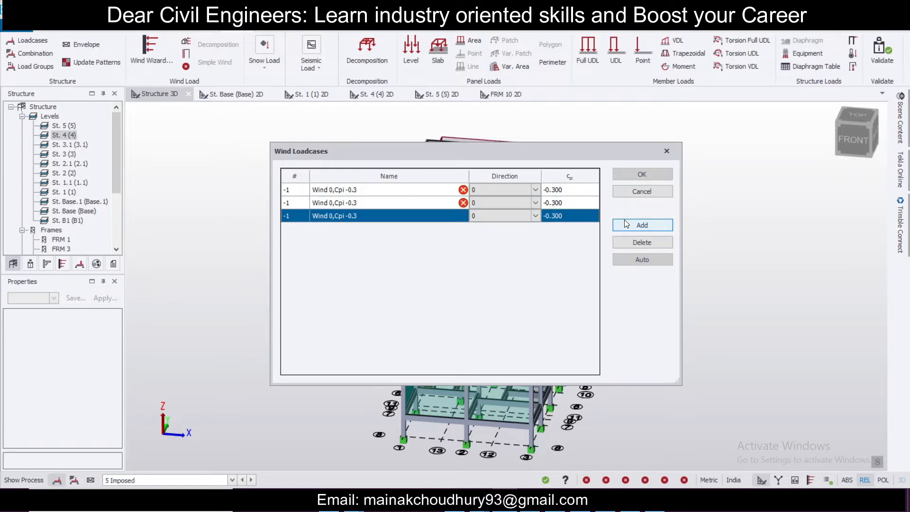
click(628, 240)
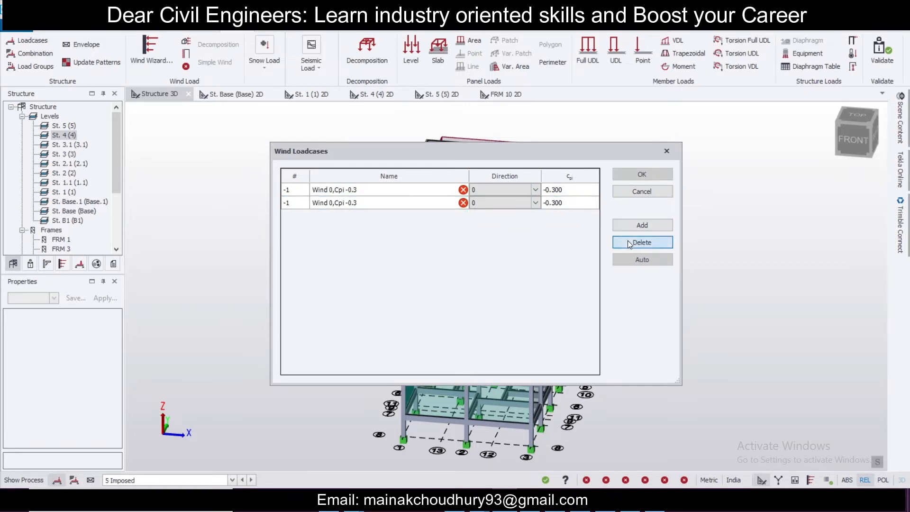
click(361, 192)
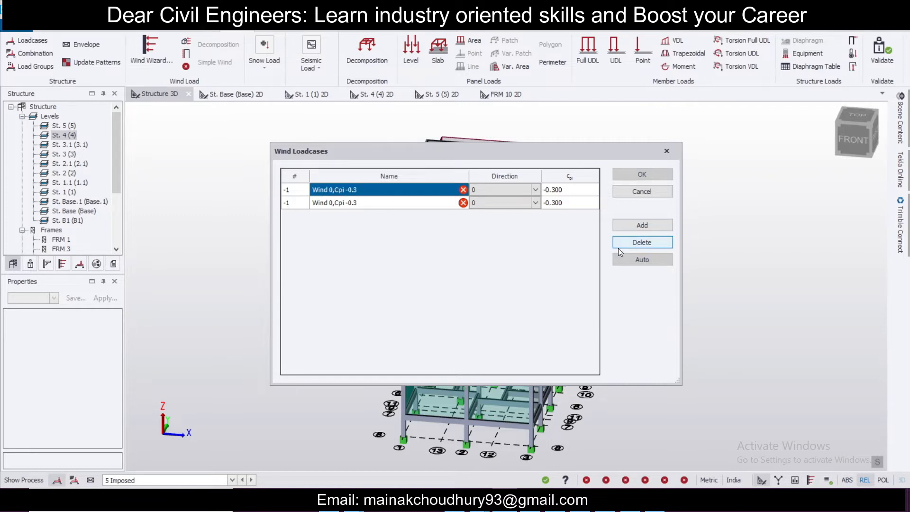
click(620, 241)
click(620, 241)
Step: Auto-generate wind loadcases for 0, 90, 180 and 270 degrees with Cpi ±0.2 and confirm them
click(637, 257)
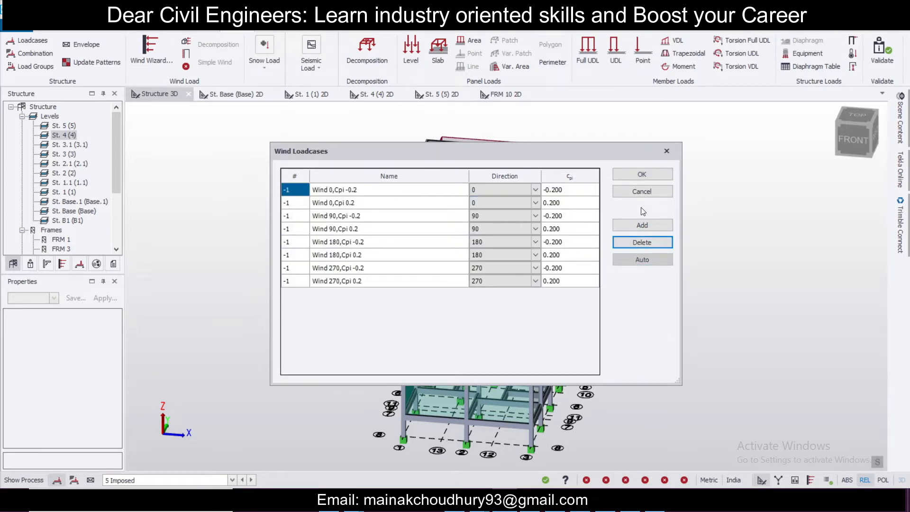
click(638, 176)
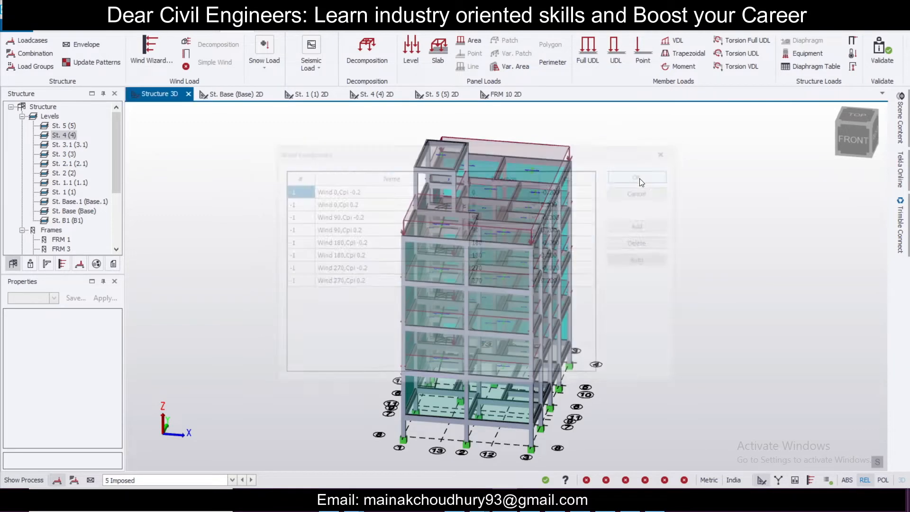
Step: Regenerate the Operating load combinations to include the wind cases and close the Loading dialog
right_drag(587, 314, 731, 339)
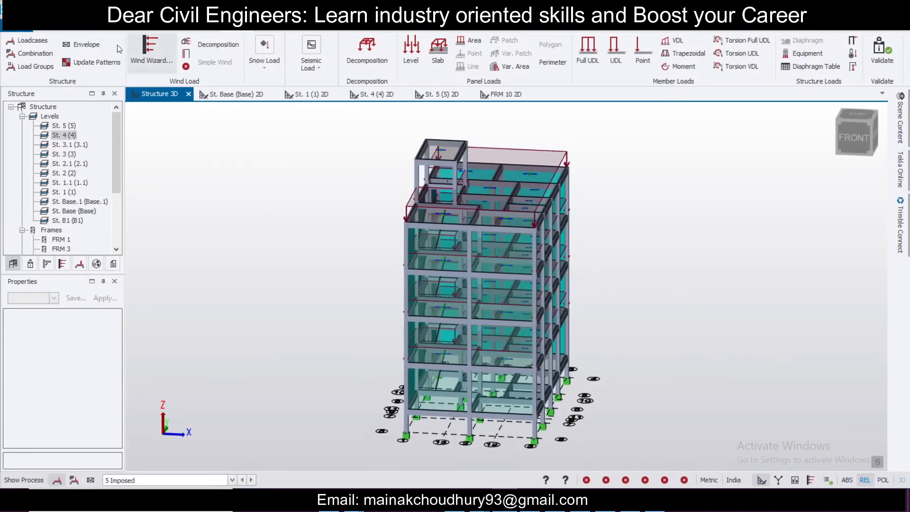
click(34, 52)
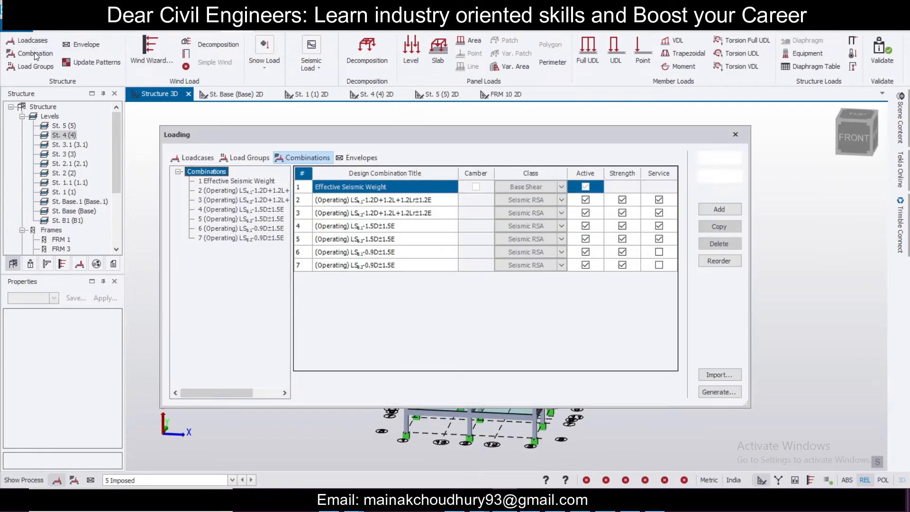
click(720, 390)
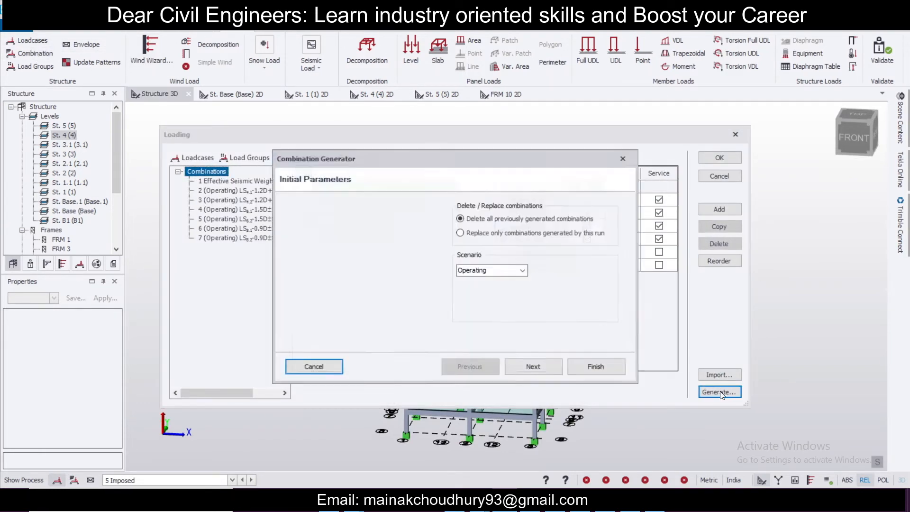
click(530, 369)
click(416, 217)
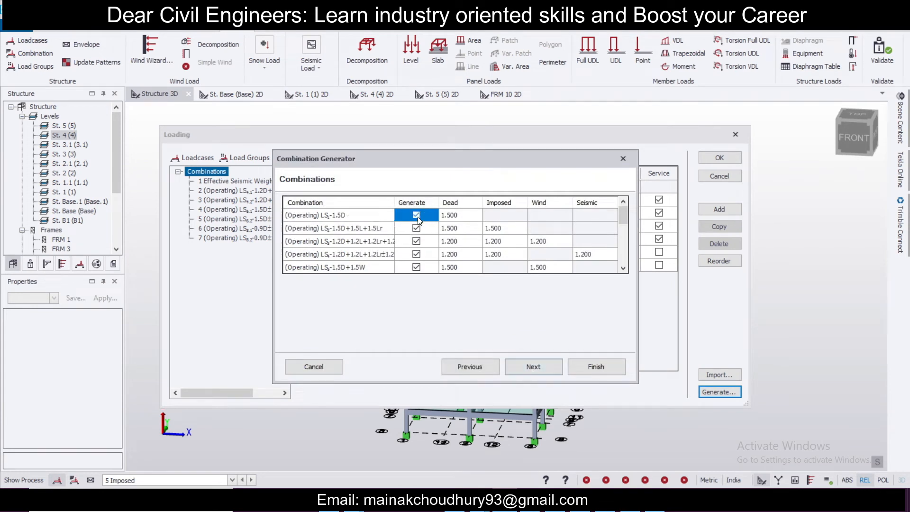
scroll(450, 246, down, 4)
scroll(450, 246, up, 4)
click(530, 371)
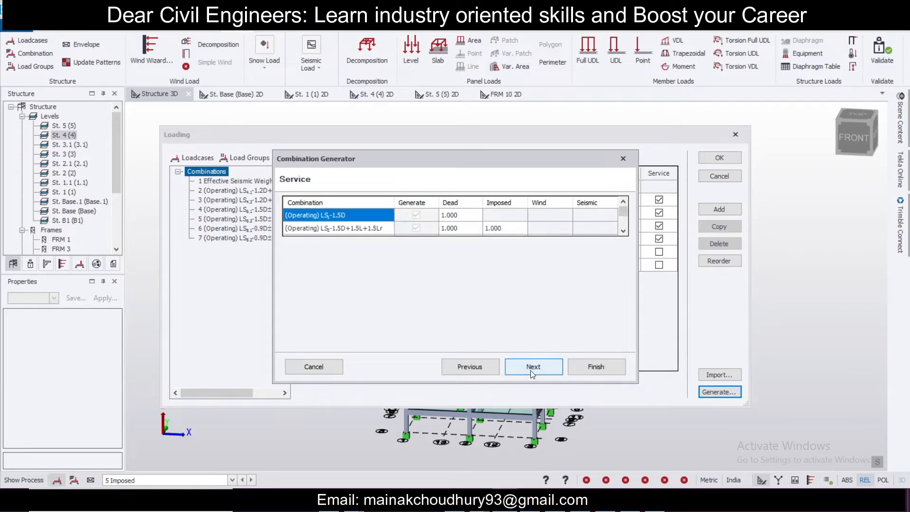
click(530, 370)
click(594, 366)
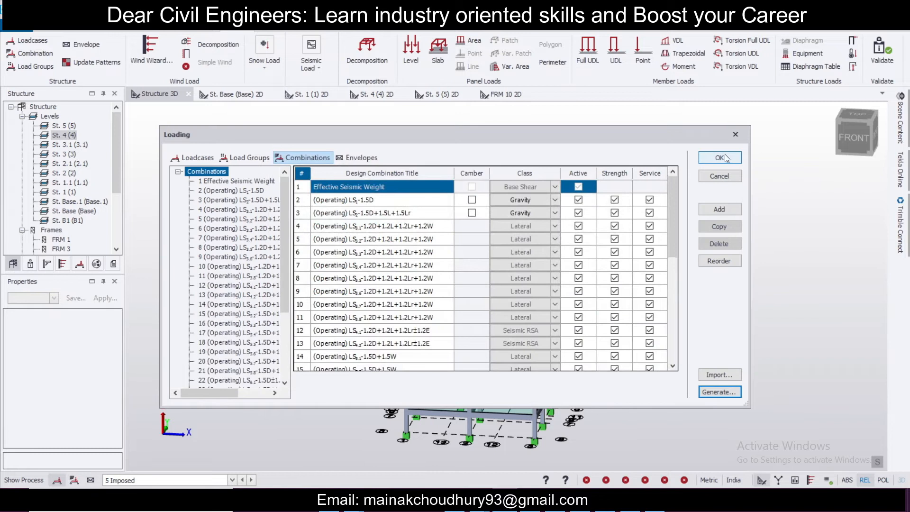
click(719, 157)
Step: Inspect the model validation status and view the building from several angles
middle_drag(498, 225, 639, 199)
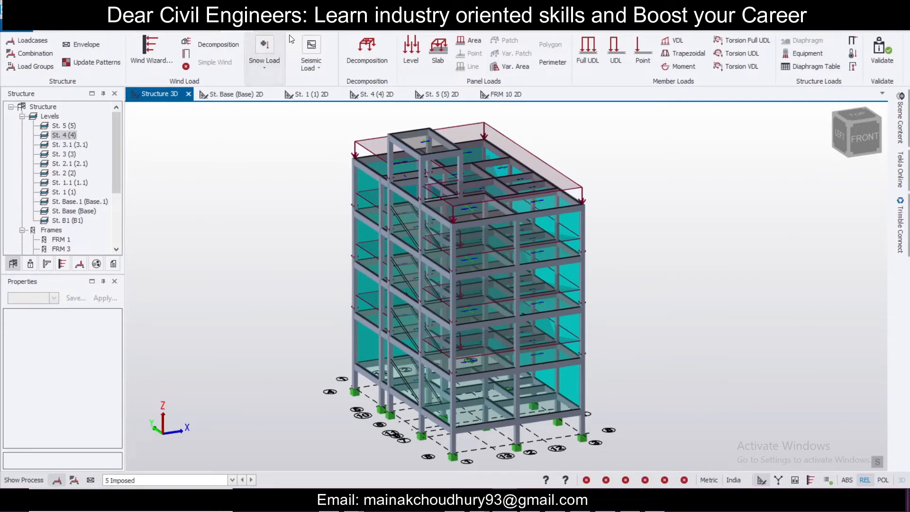
click(31, 263)
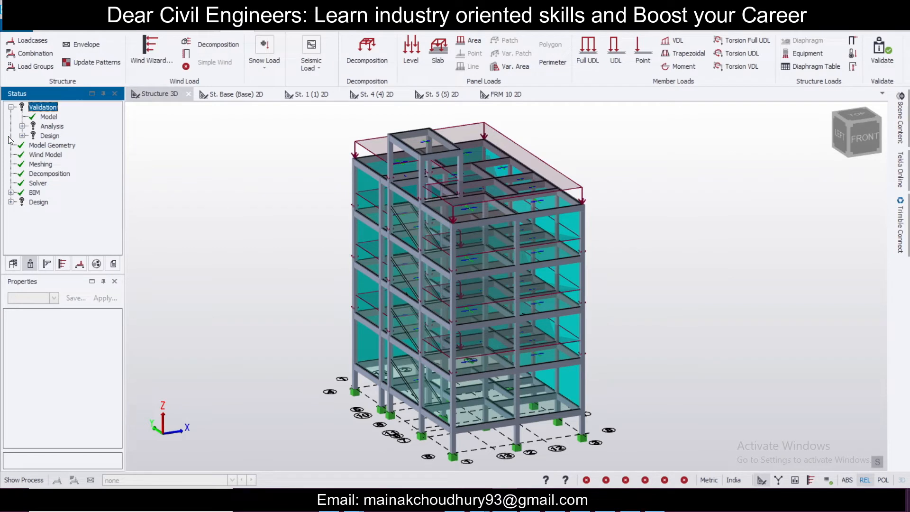
scroll(251, 284, up, 1)
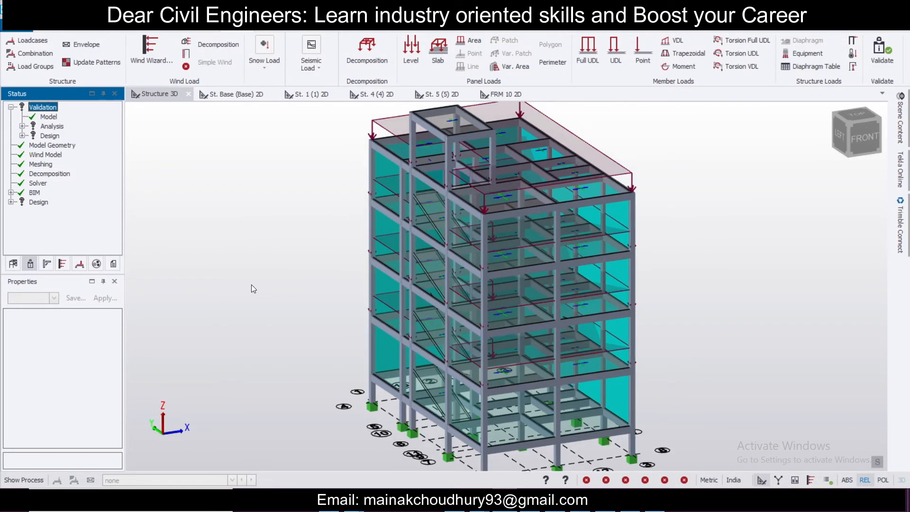
scroll(251, 284, down, 2)
right_drag(258, 291, 226, 289)
right_drag(524, 458, 567, 376)
scroll(564, 365, up, 1)
middle_drag(564, 365, 660, 385)
right_drag(660, 385, 689, 379)
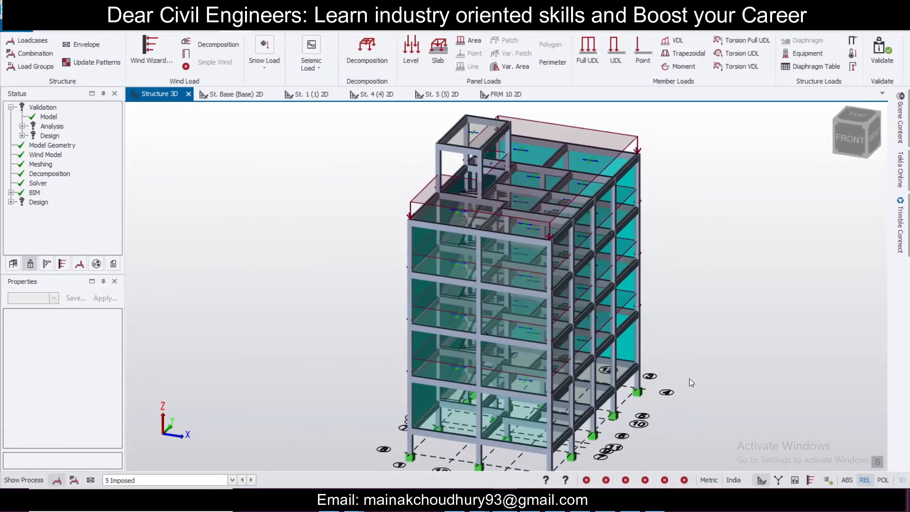
scroll(689, 378, up, 1)
scroll(690, 378, down, 3)
scroll(689, 378, up, 1)
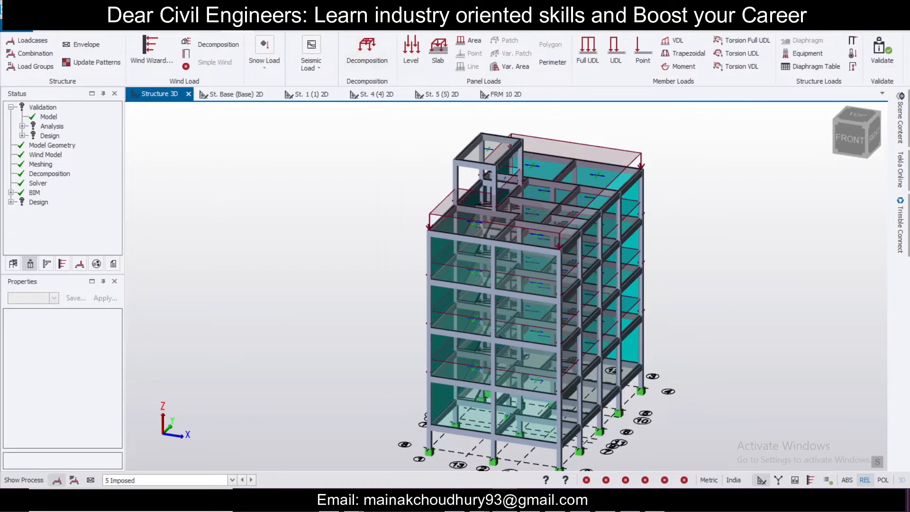
Step: Run Design All (Static) on the whole structure
click(327, 26)
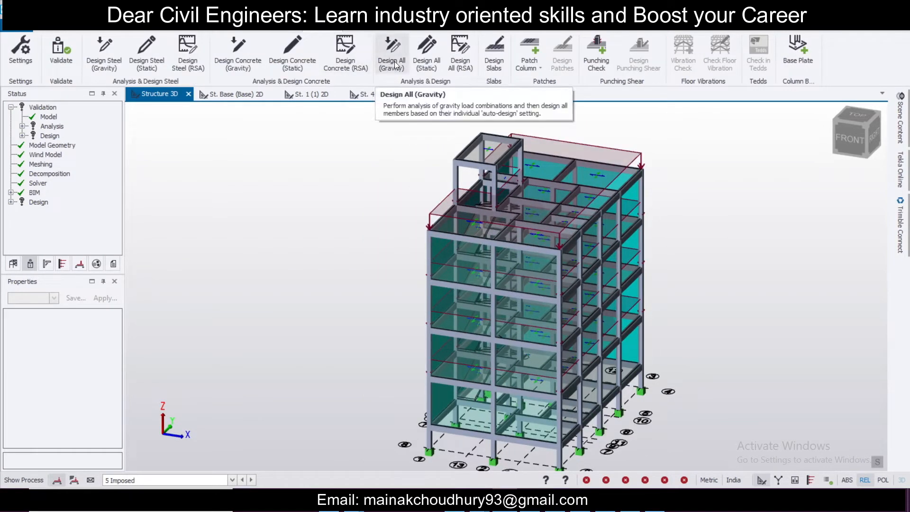
click(428, 62)
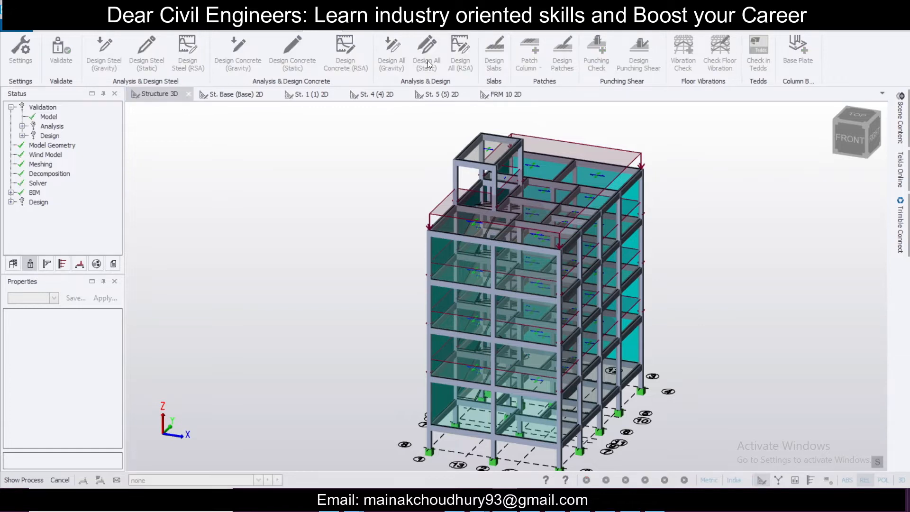
scroll(624, 276, down, 3)
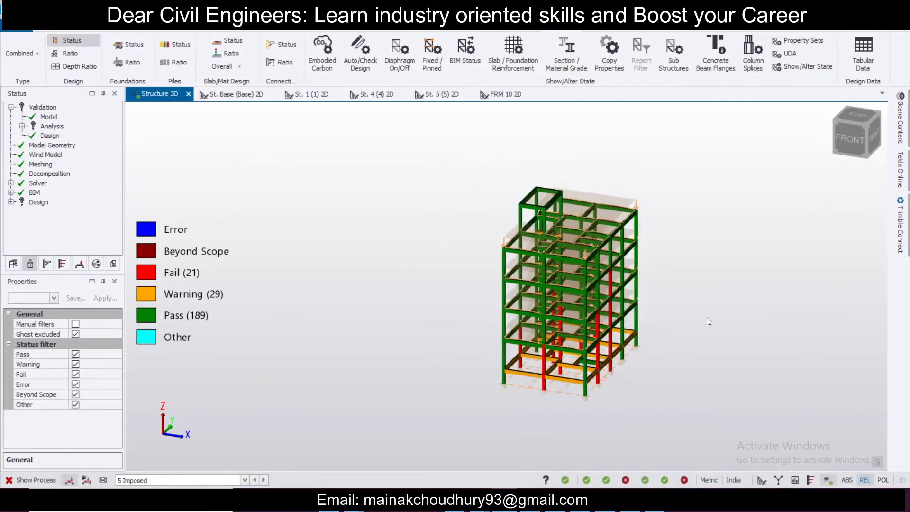
Step: Switch the displayed loadcase to none to show only the design status colours
click(182, 479)
scroll(182, 464, down, 2)
click(183, 464)
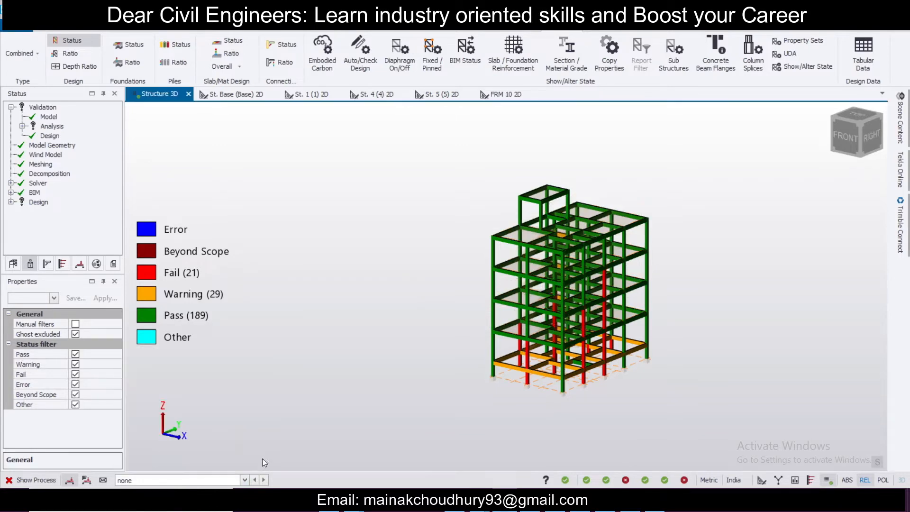
scroll(653, 396, up, 5)
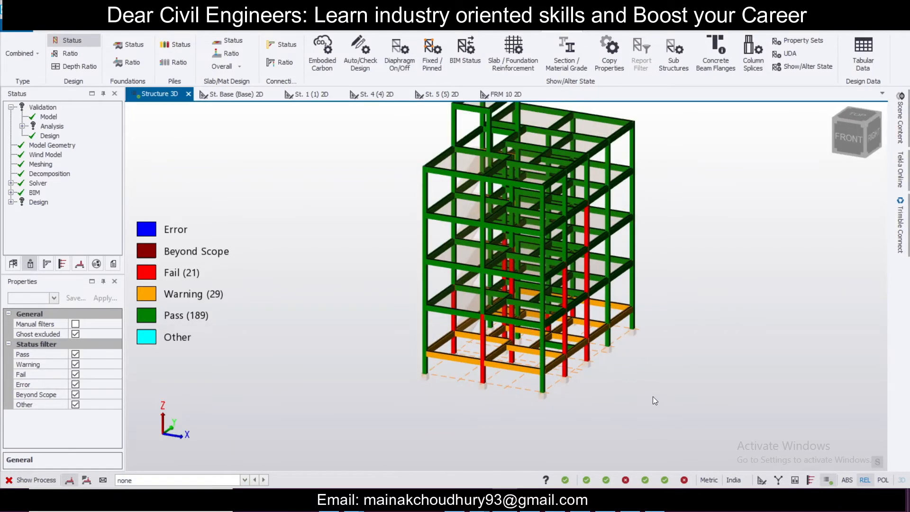
right_drag(662, 385, 391, 379)
Step: Select the failing columns and change their section to a new 300 x 300 mm rectangular size
click(362, 346)
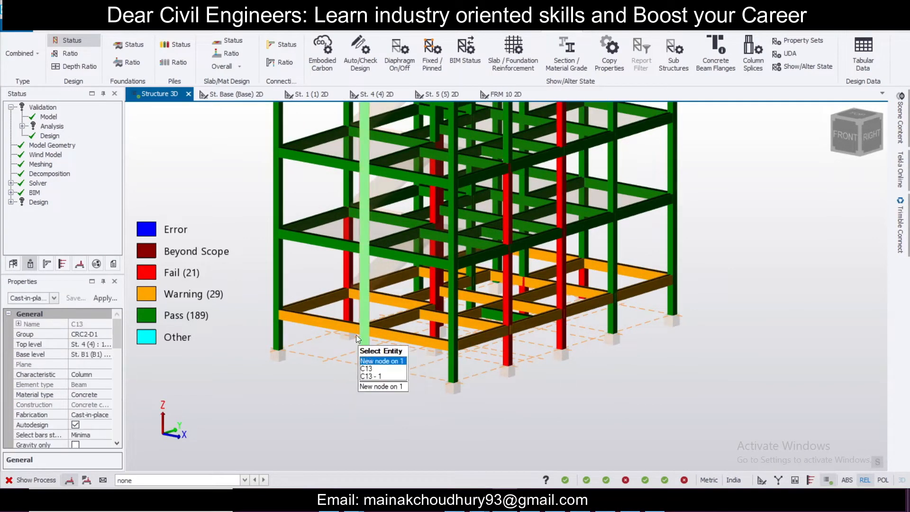
click(348, 315)
click(436, 328)
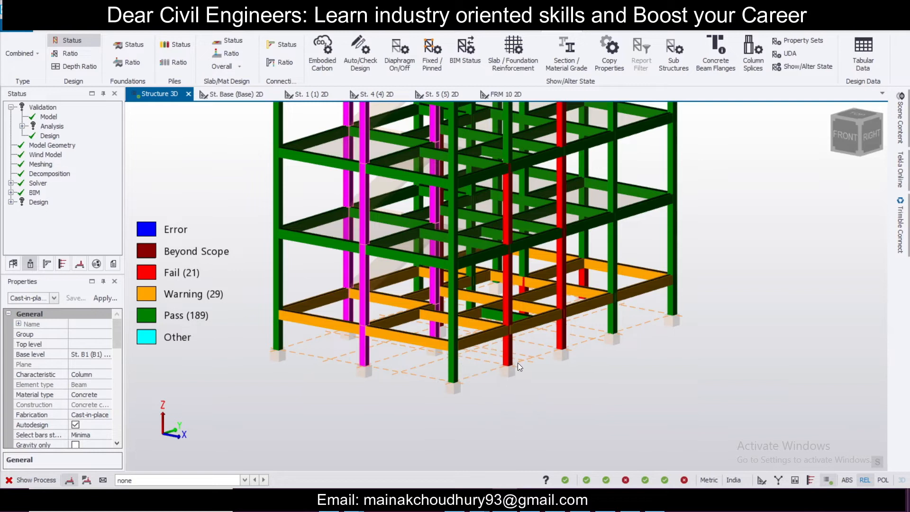
click(524, 274)
click(582, 280)
right_drag(739, 405, 648, 407)
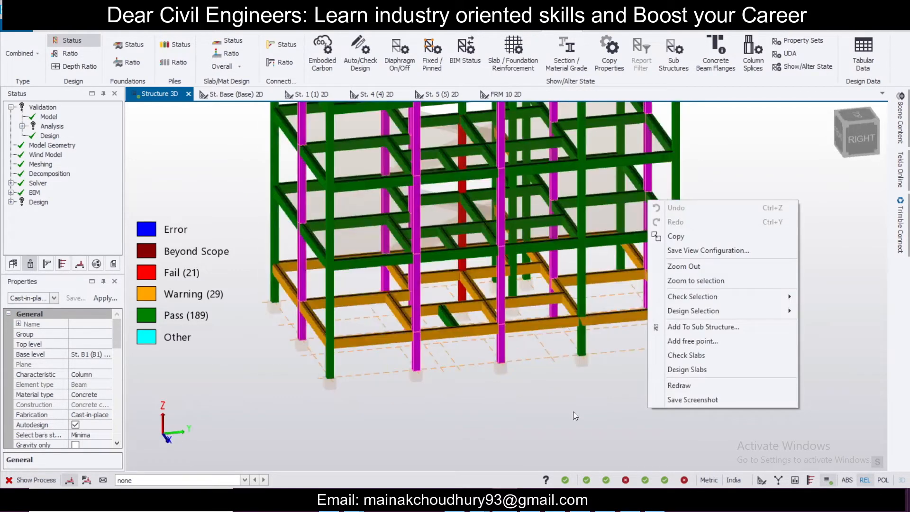
click(446, 300)
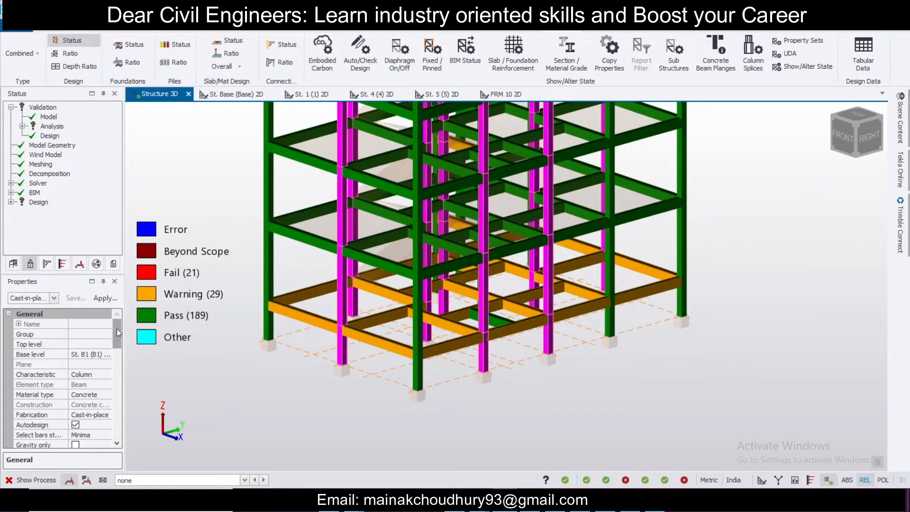
drag(117, 328, 121, 356)
click(107, 374)
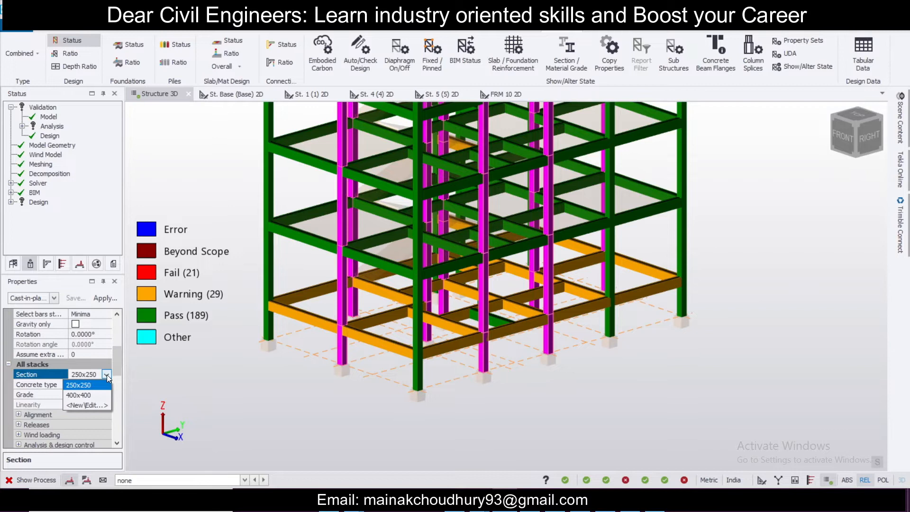
click(96, 404)
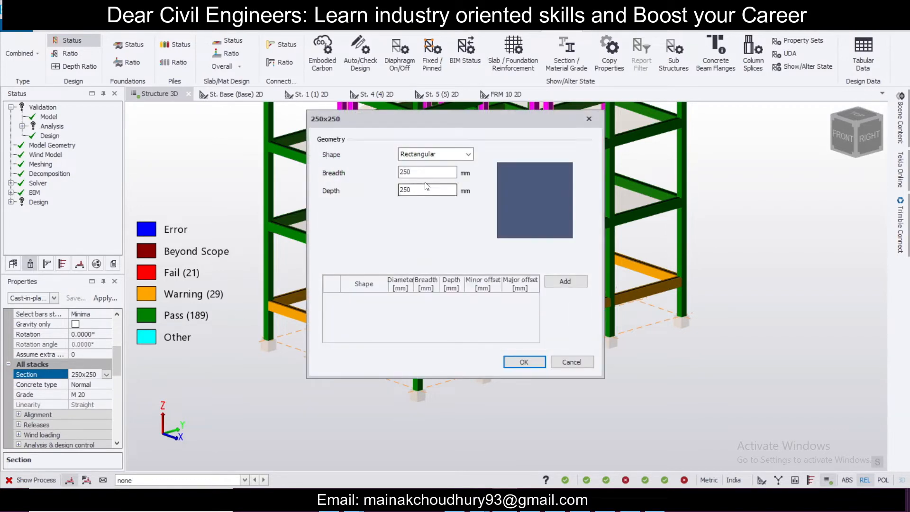
text(300)
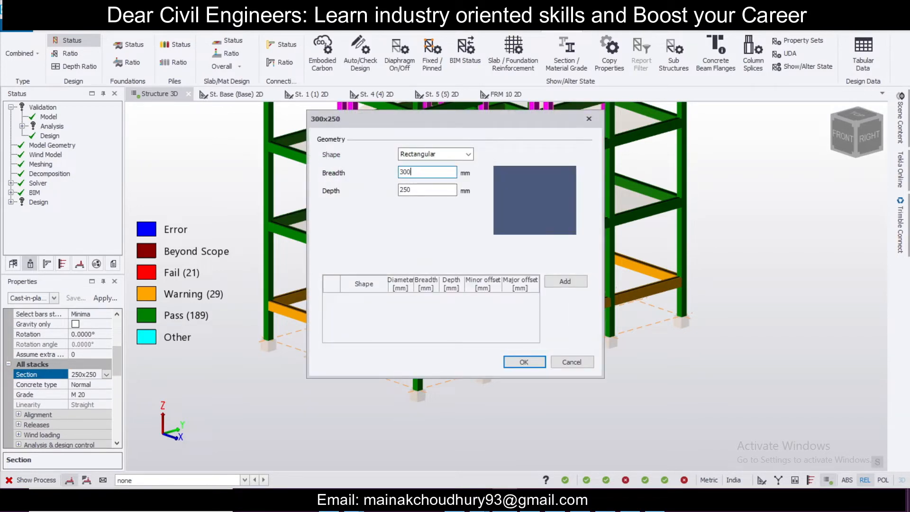
text(300)
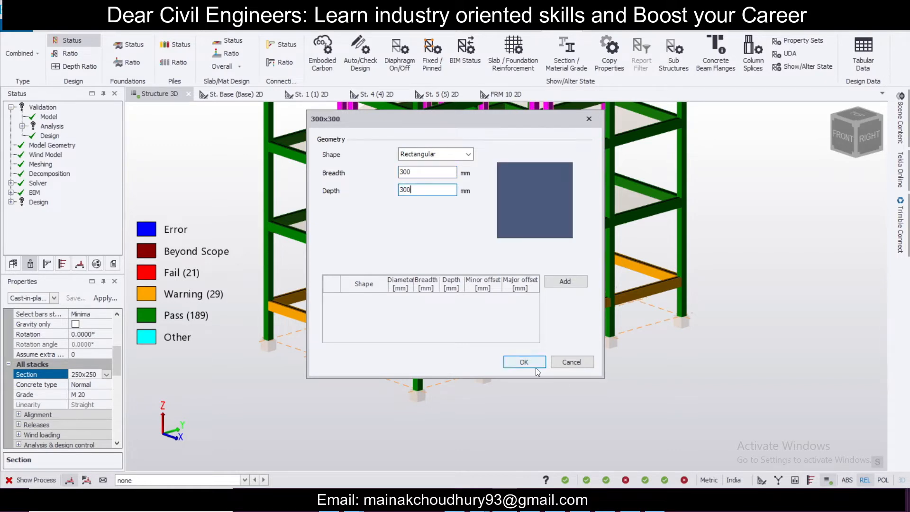
click(534, 365)
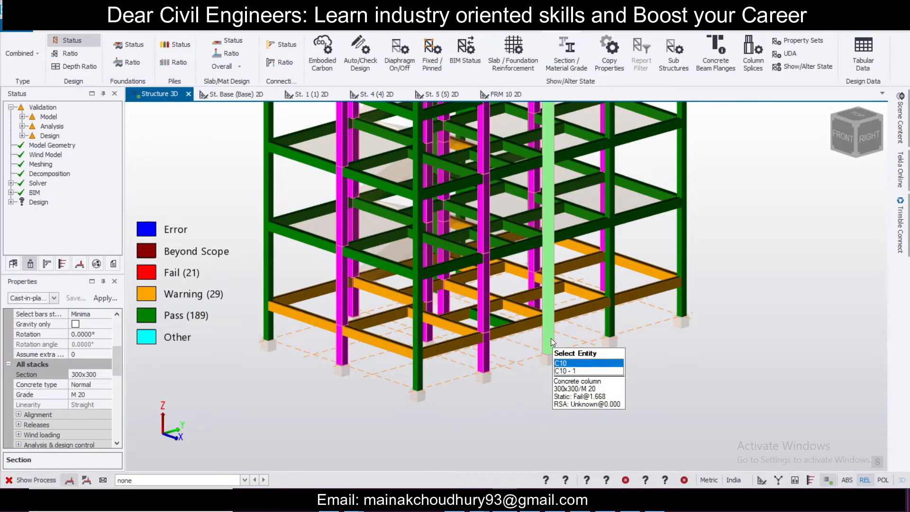
Step: Run a static design on the selected columns
right_click(550, 337)
mouse_move(595, 258)
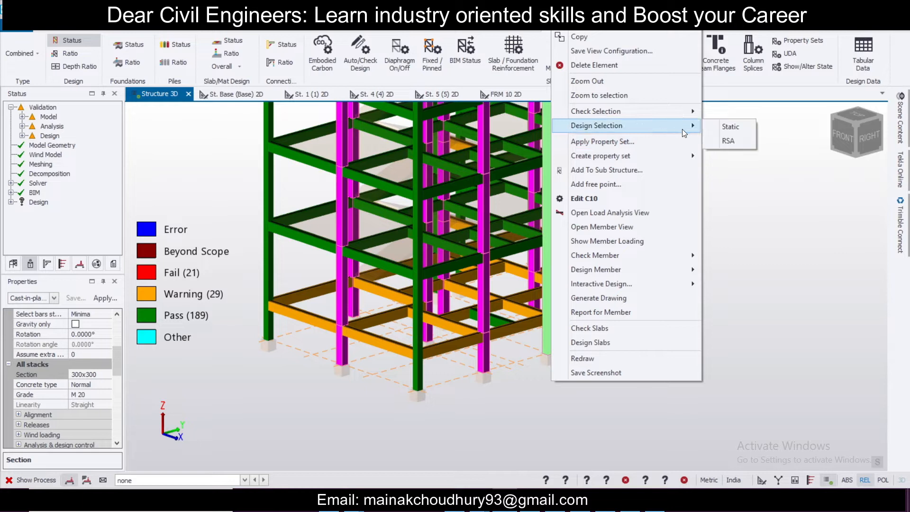
click(718, 129)
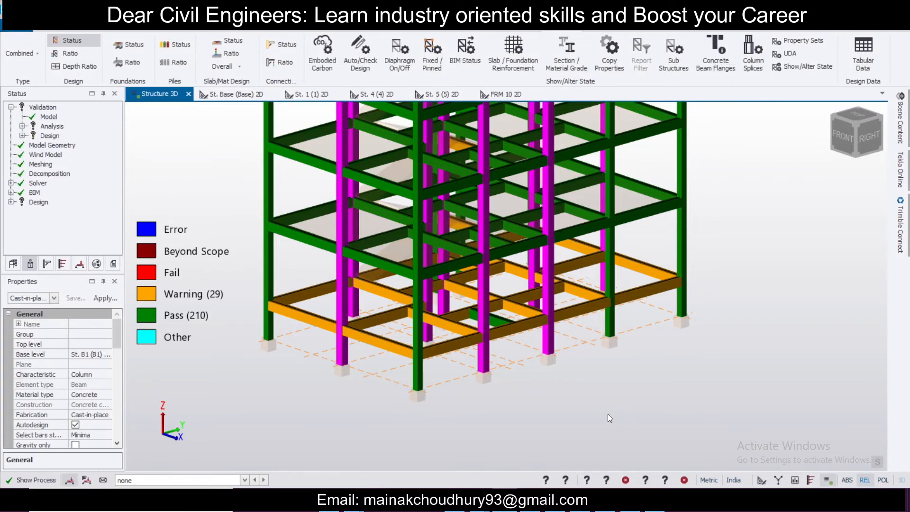
key(Escape)
Step: Switch to the loading view and display the 5 Imposed loadcase
scroll(595, 385, down, 3)
scroll(600, 384, up, 3)
middle_drag(611, 379, 695, 410)
scroll(729, 365, down, 4)
scroll(693, 394, up, 3)
key(Escape)
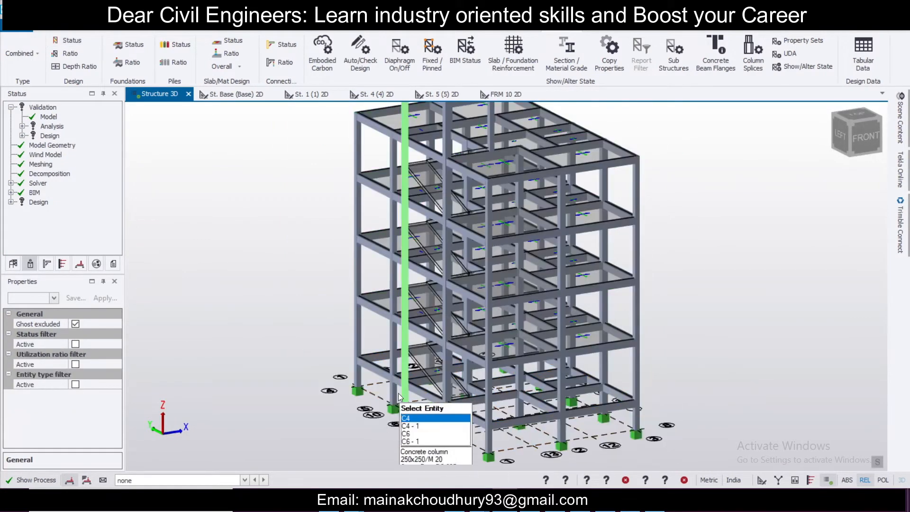
scroll(398, 397, up, 2)
scroll(353, 364, up, 2)
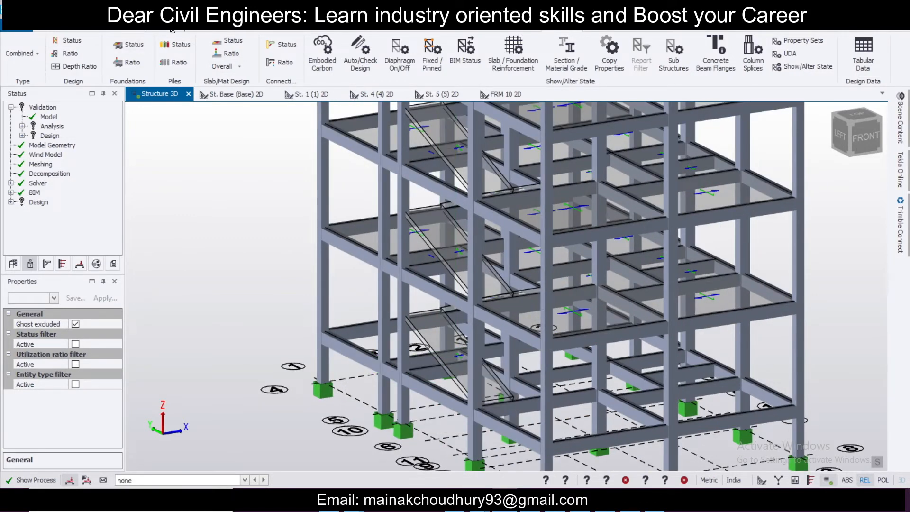
click(240, 30)
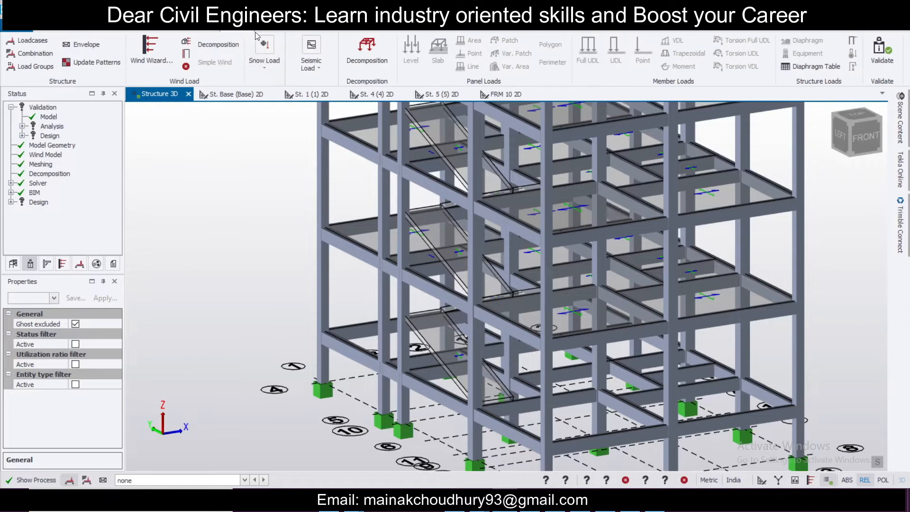
click(204, 479)
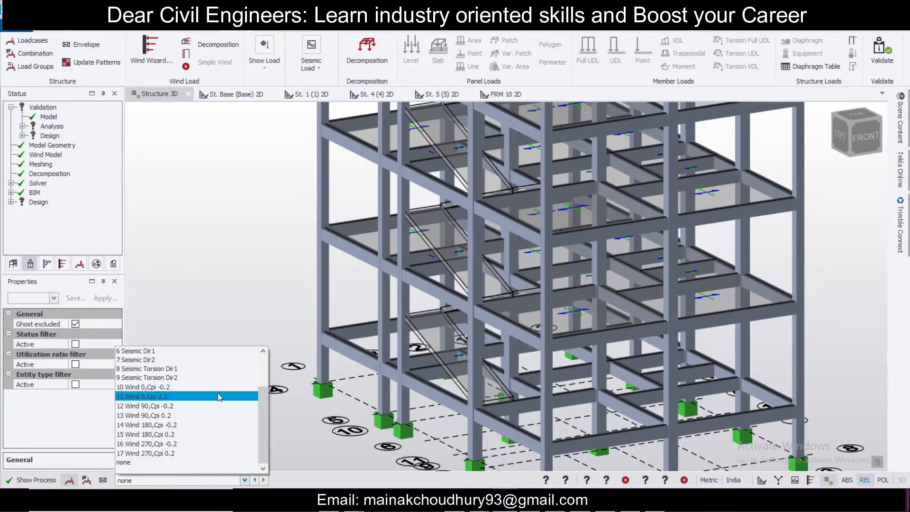
scroll(202, 401, up, 2)
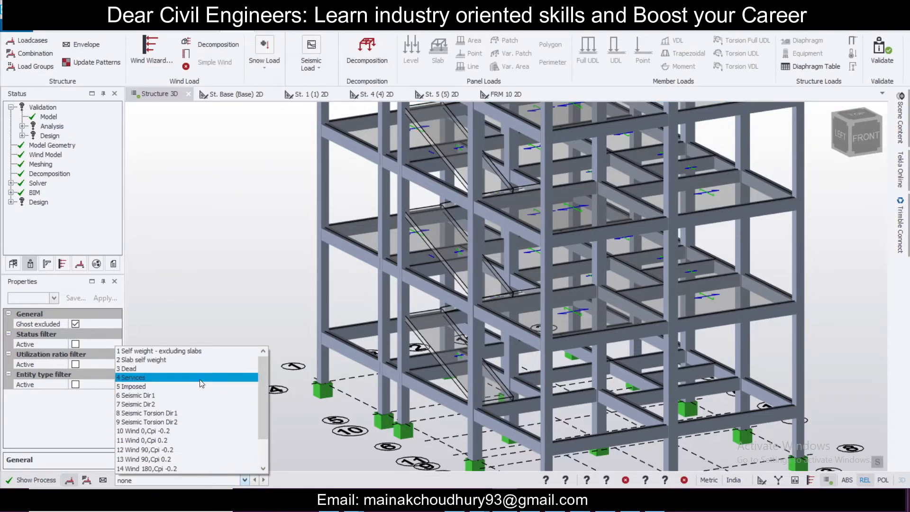
click(198, 382)
Step: Apply a 3 kN/m² imposed slab load to the staircase landing slabs on each storey
scroll(289, 369, down, 2)
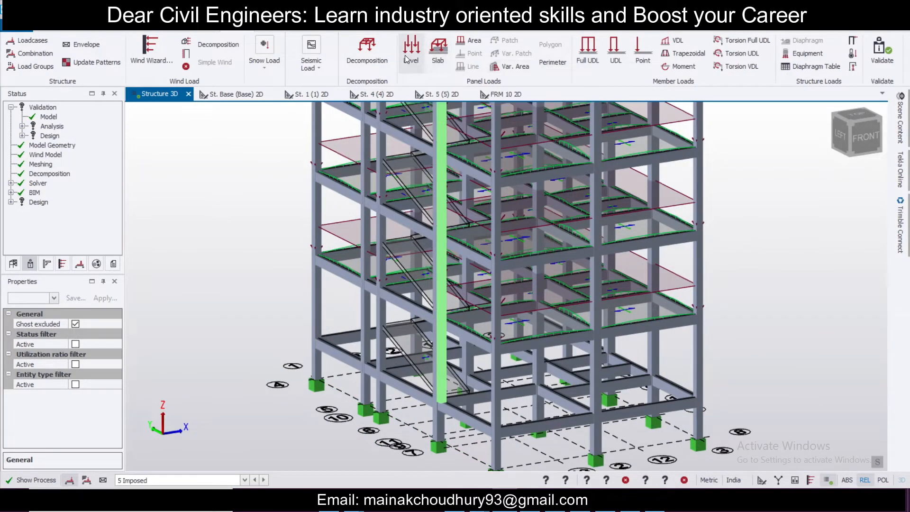
click(431, 49)
click(97, 354)
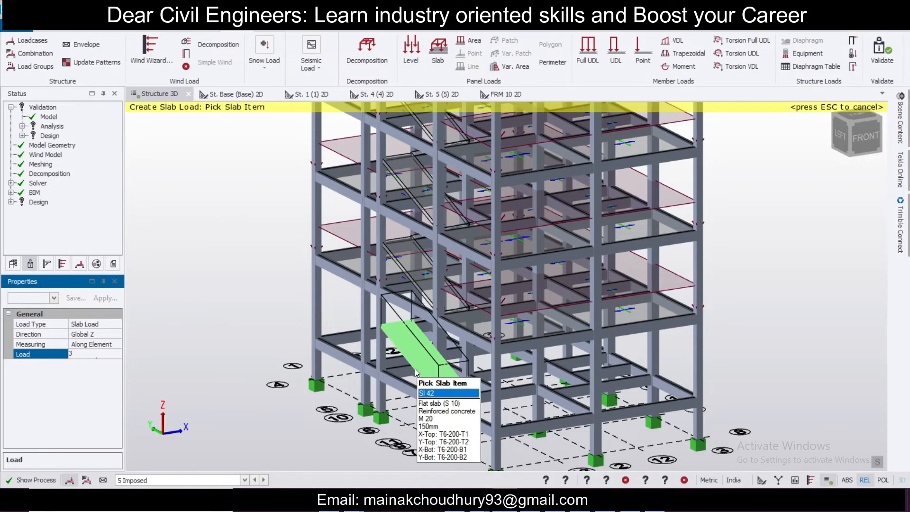
click(414, 368)
right_drag(476, 436, 546, 374)
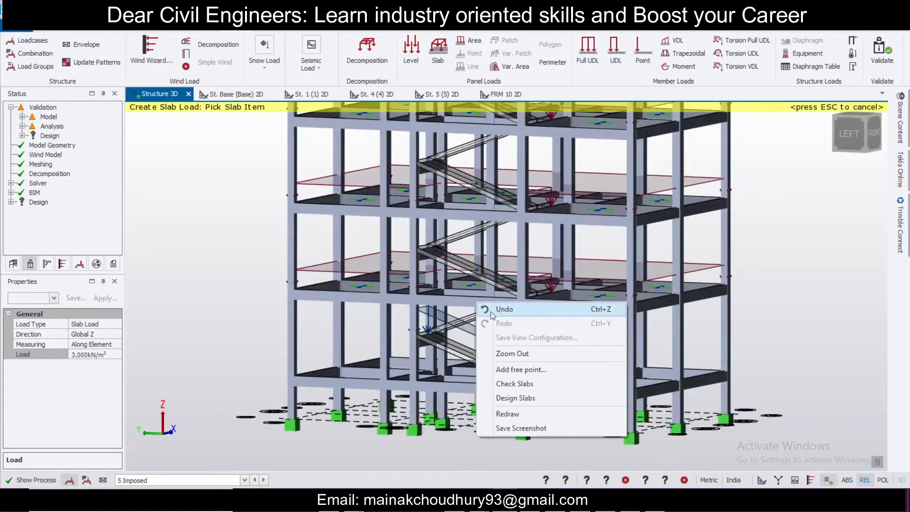
click(465, 316)
click(470, 314)
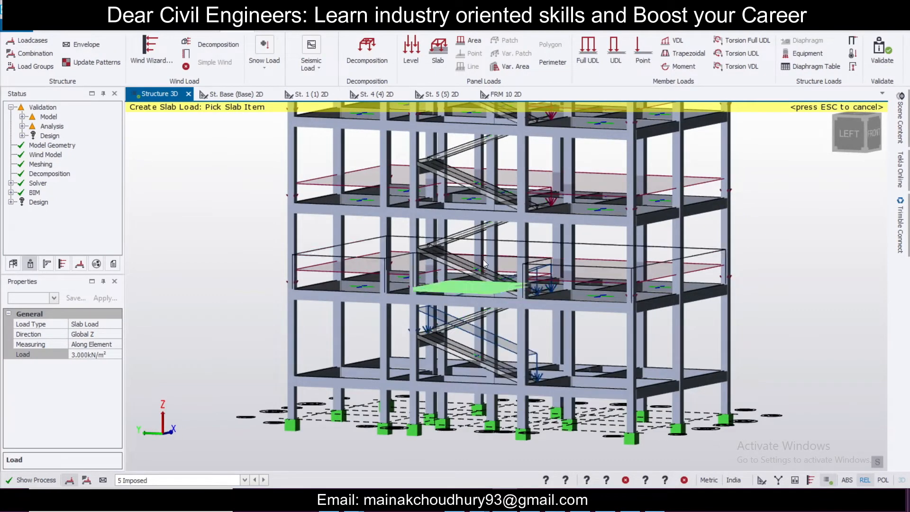
click(477, 264)
click(454, 234)
click(469, 143)
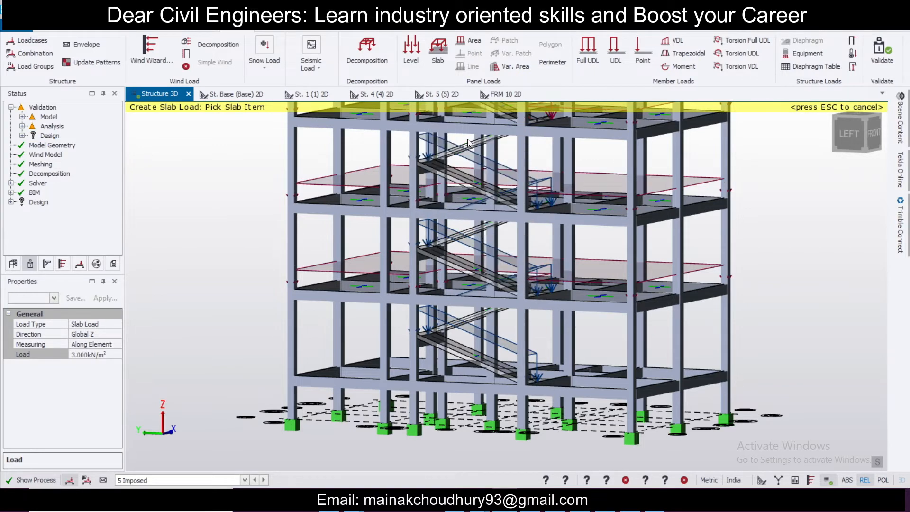
scroll(478, 259, up, 2)
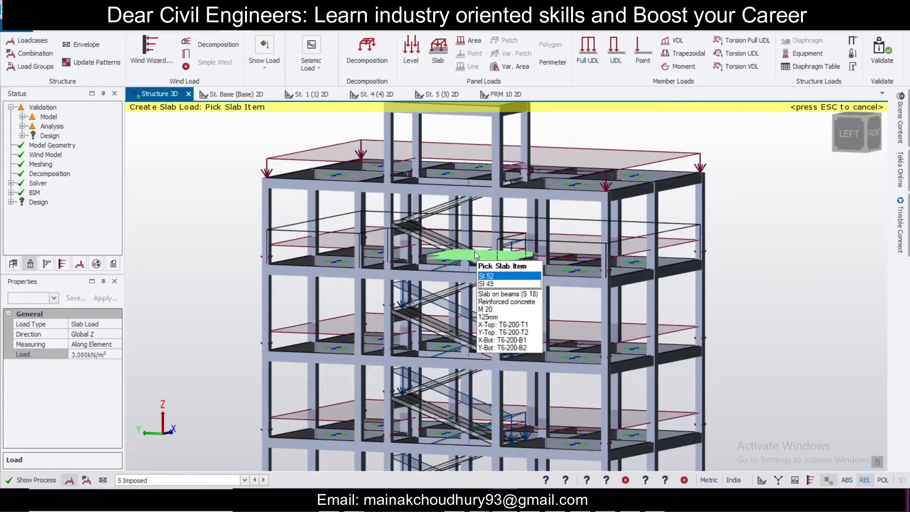
click(416, 244)
click(454, 200)
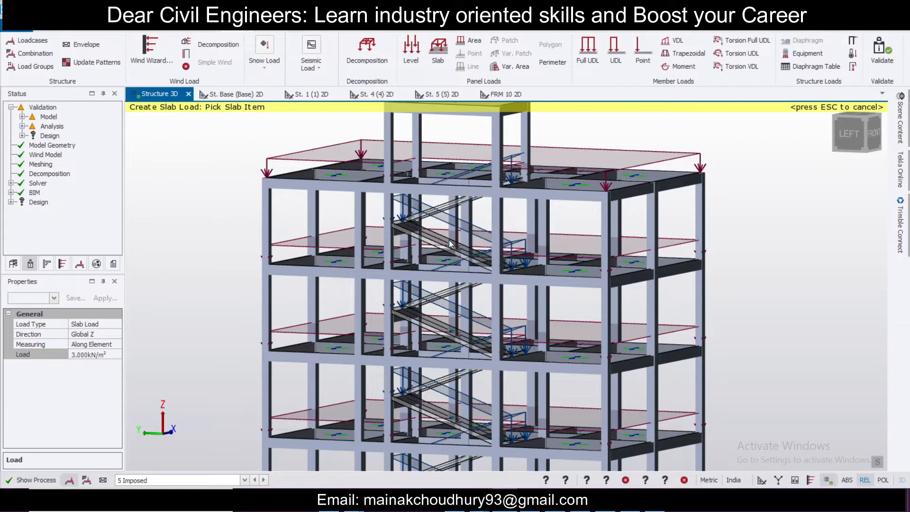
scroll(464, 228, down, 3)
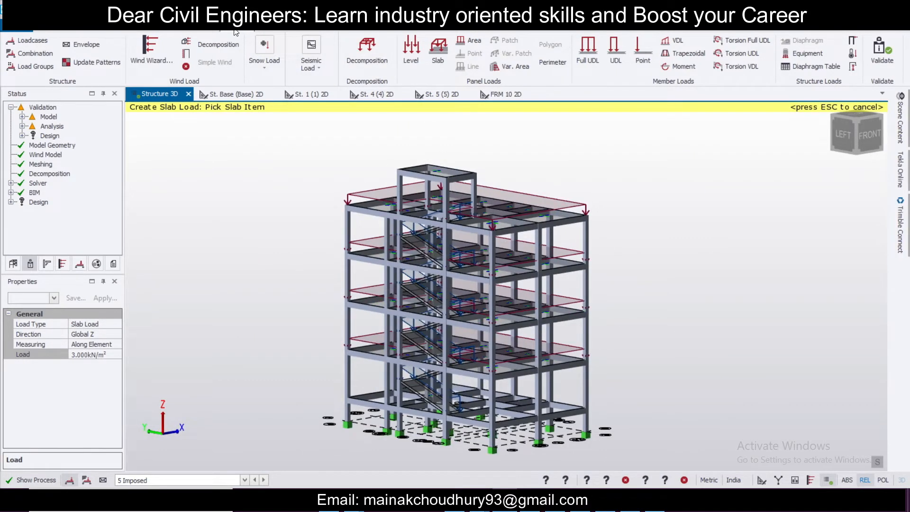
Step: Regenerate the Operating load combinations with the Combination Generator and close the Loading dialog
click(34, 54)
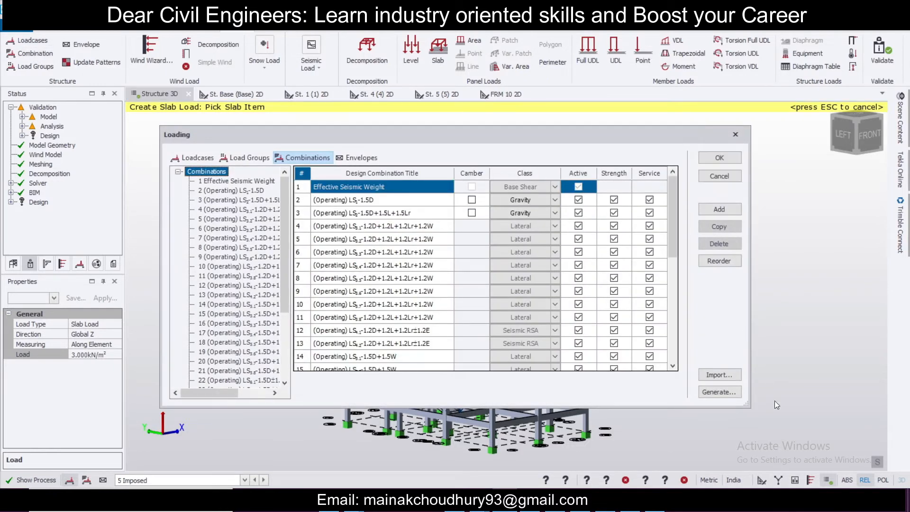
click(719, 392)
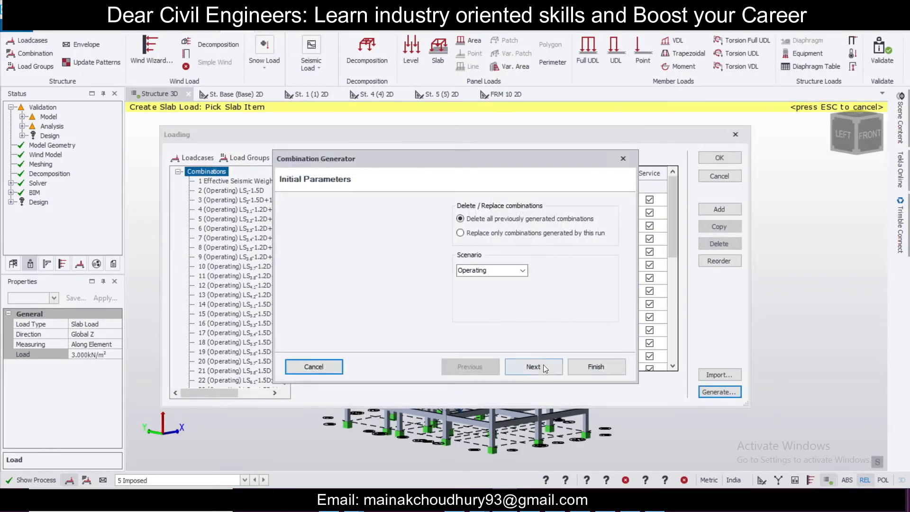
click(537, 366)
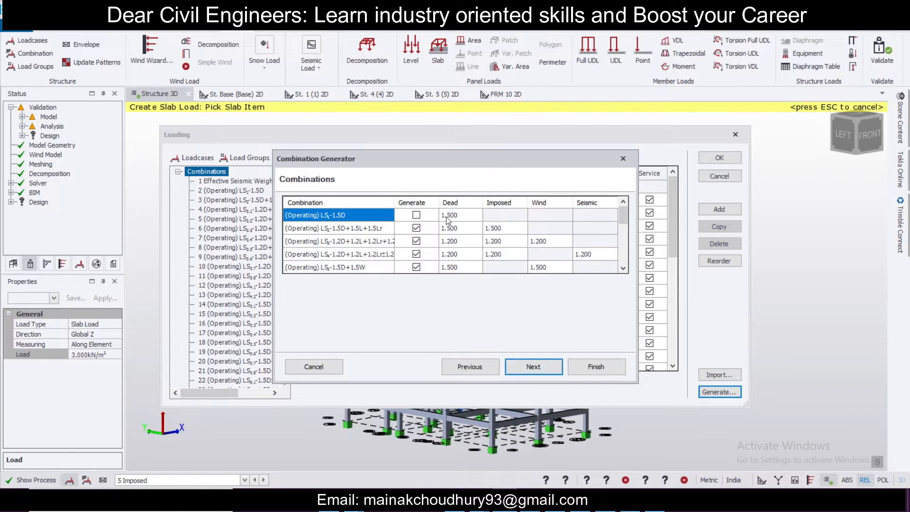
click(529, 367)
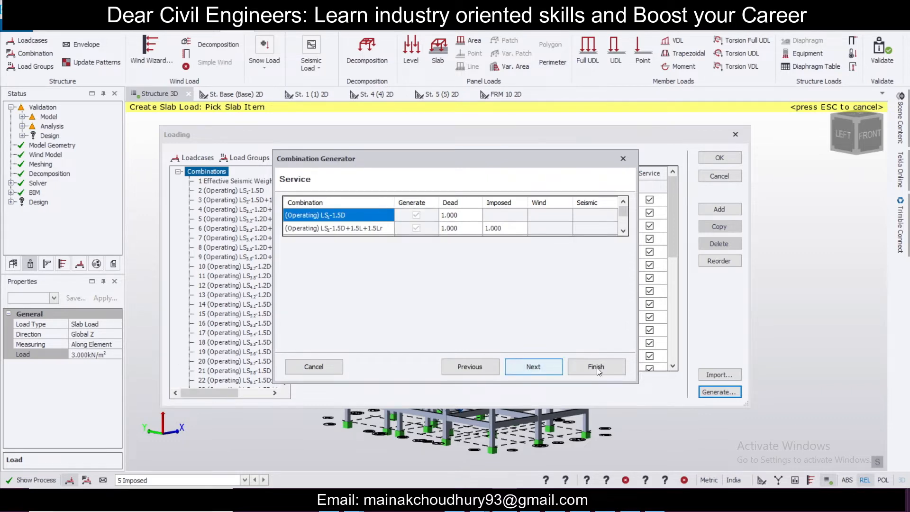
click(541, 361)
click(595, 368)
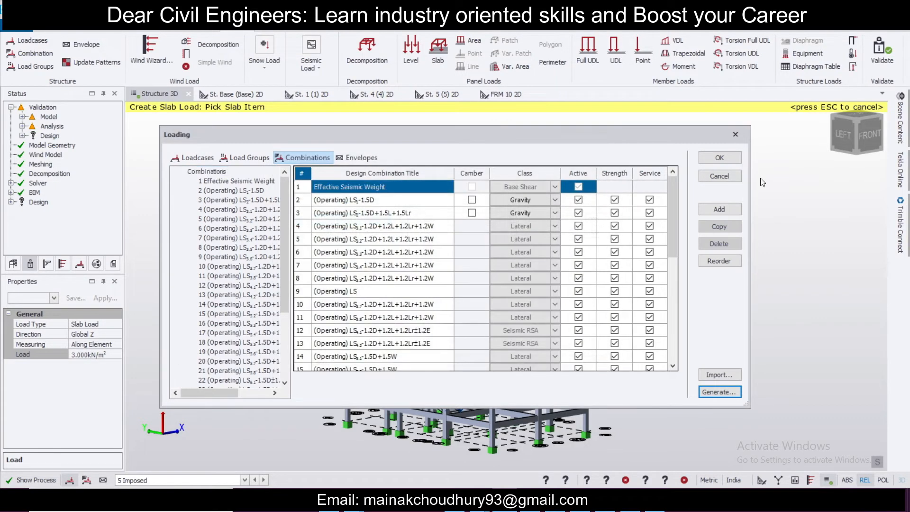
click(721, 157)
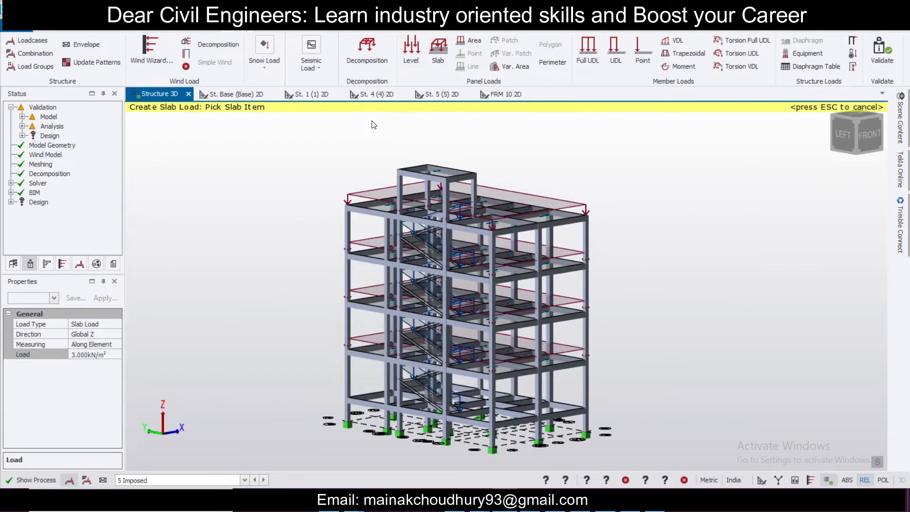
Step: Run Design All (Static) on the whole structure
key(Escape)
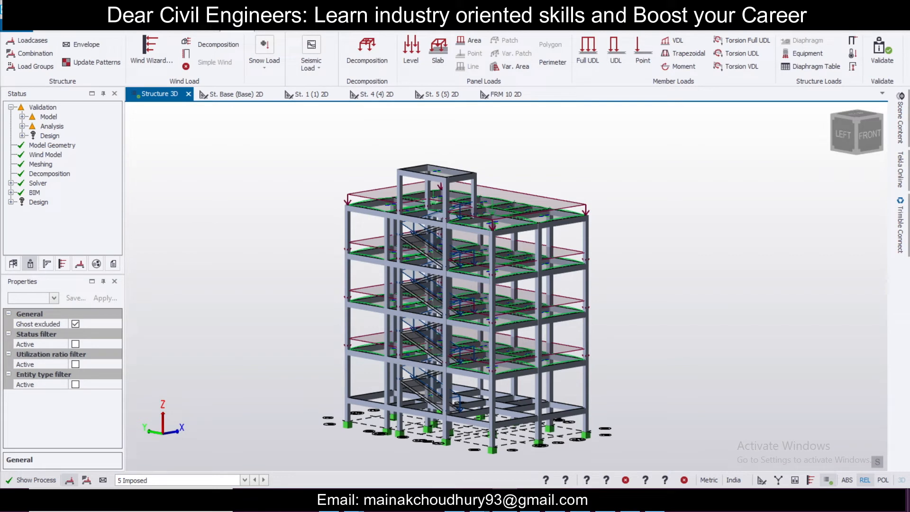
click(312, 75)
click(334, 31)
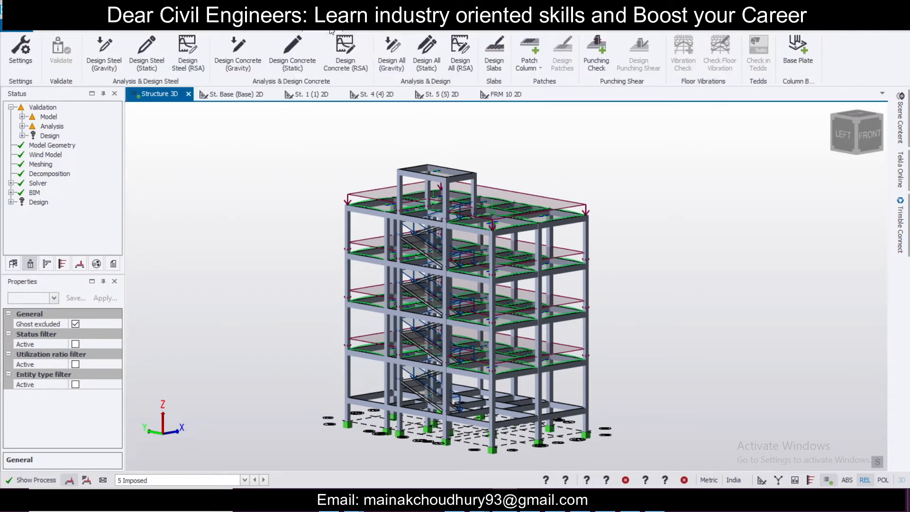
click(429, 52)
middle_drag(593, 388, 361, 378)
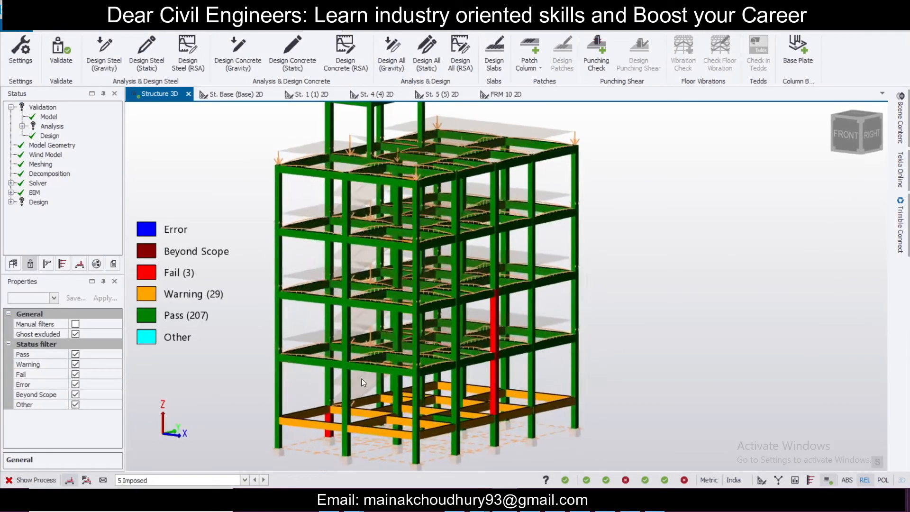
Step: Select column C10 and examine its design status up close
click(491, 408)
middle_drag(565, 440, 489, 461)
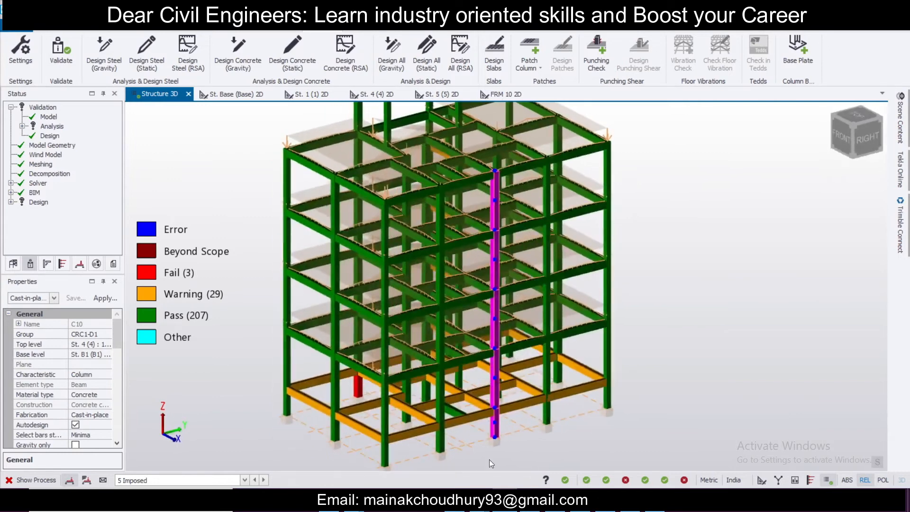
scroll(497, 446, up, 3)
scroll(499, 445, up, 2)
middle_drag(550, 442, 655, 443)
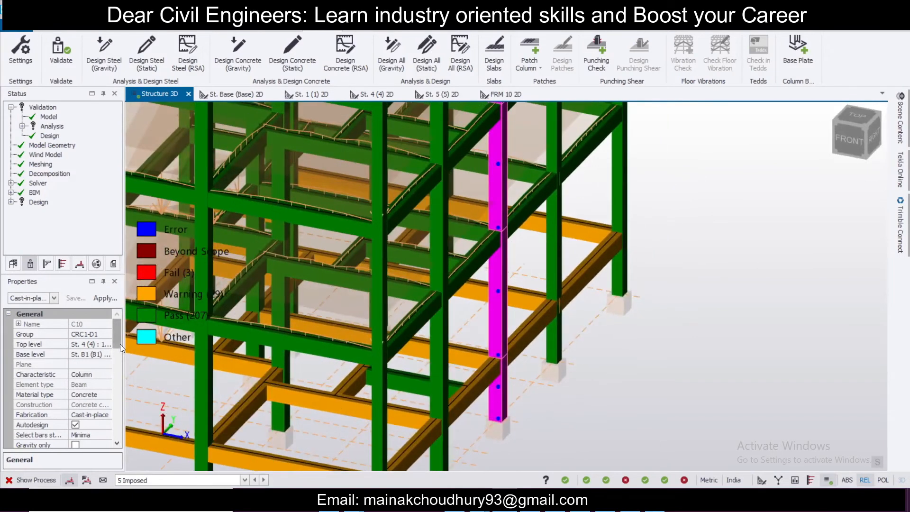
Step: Give the selected column C10 a new rectangular section of 350 mm breadth by 300 mm depth
scroll(121, 344, down, 3)
click(109, 394)
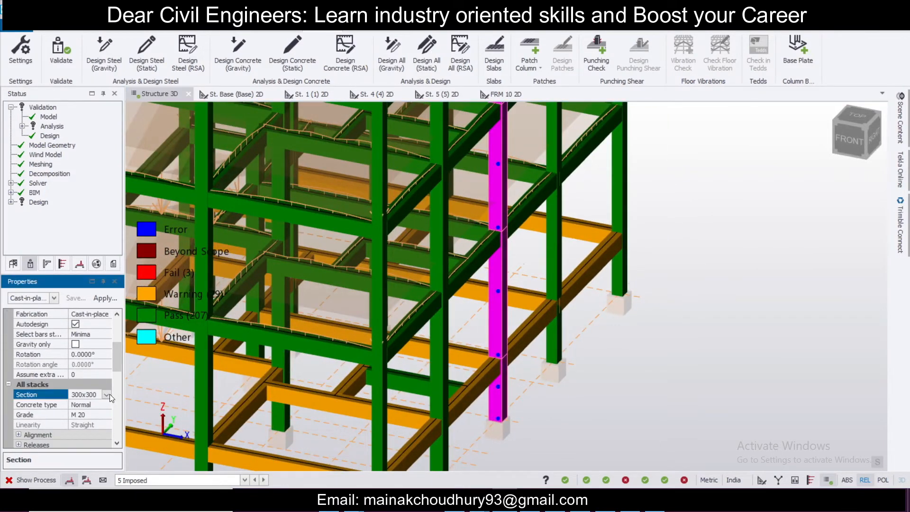
click(106, 394)
click(97, 435)
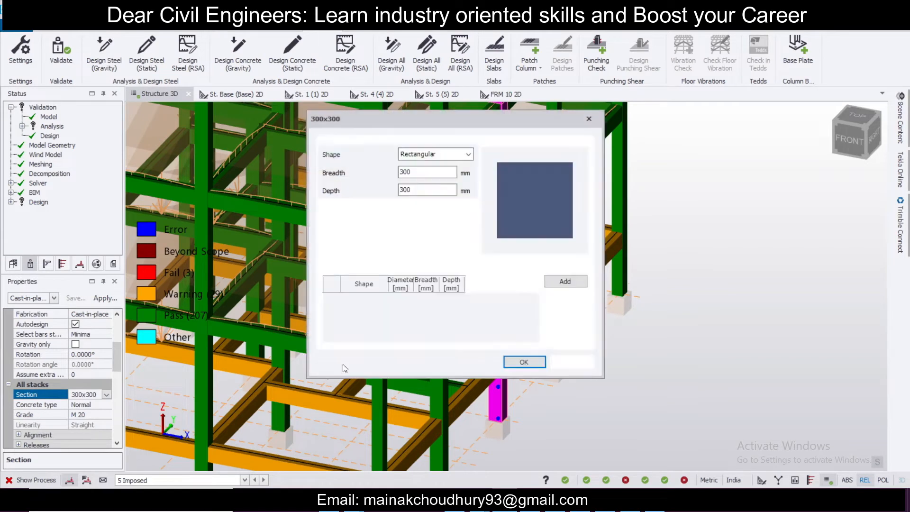
text(350)
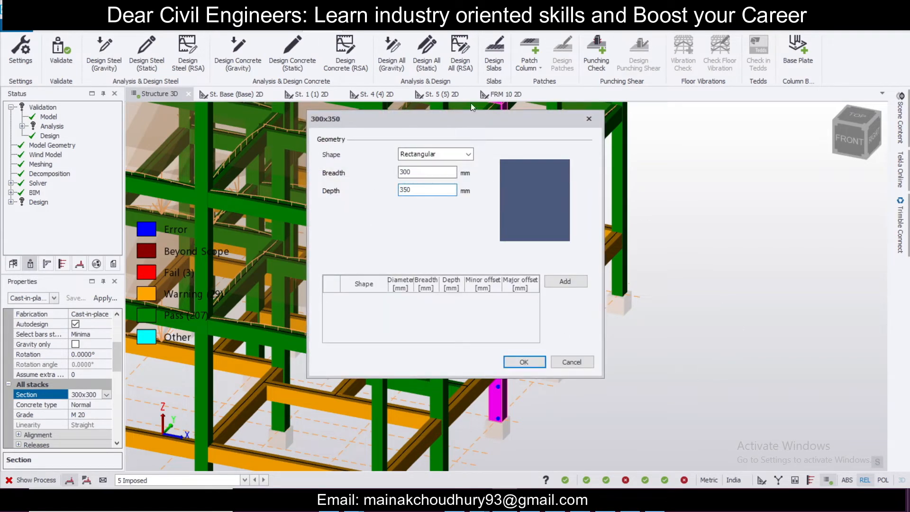
drag(480, 110, 818, 278)
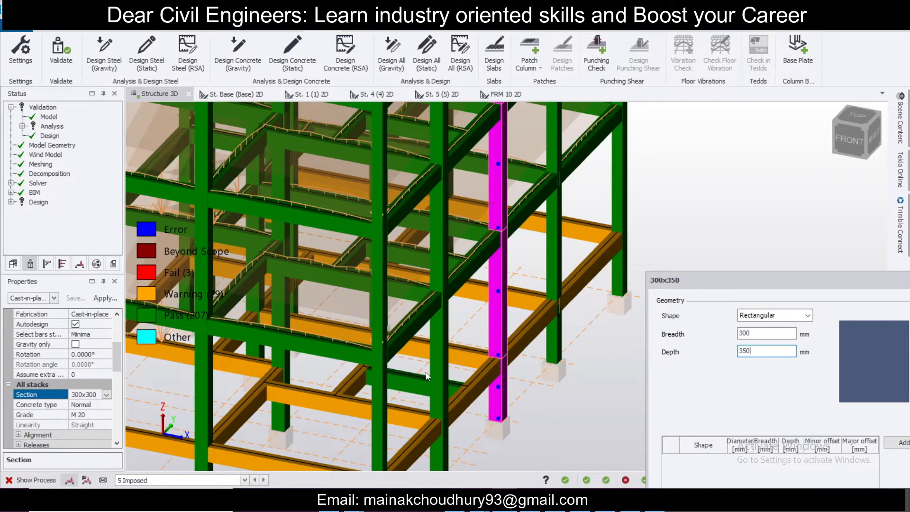
drag(783, 280, 477, 143)
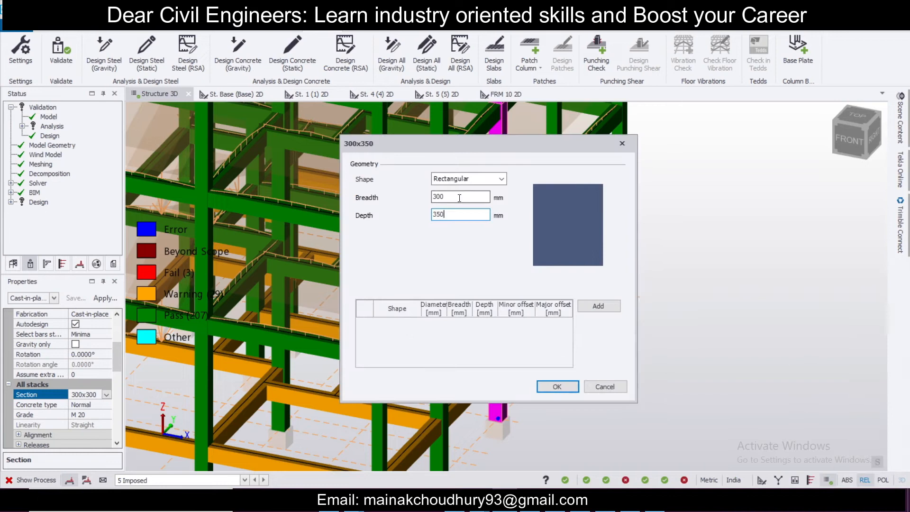
text(300)
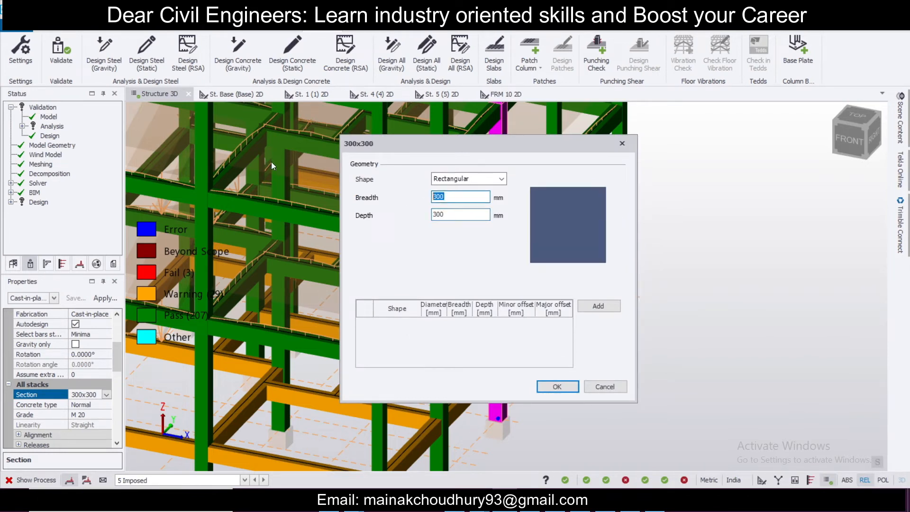
text(350)
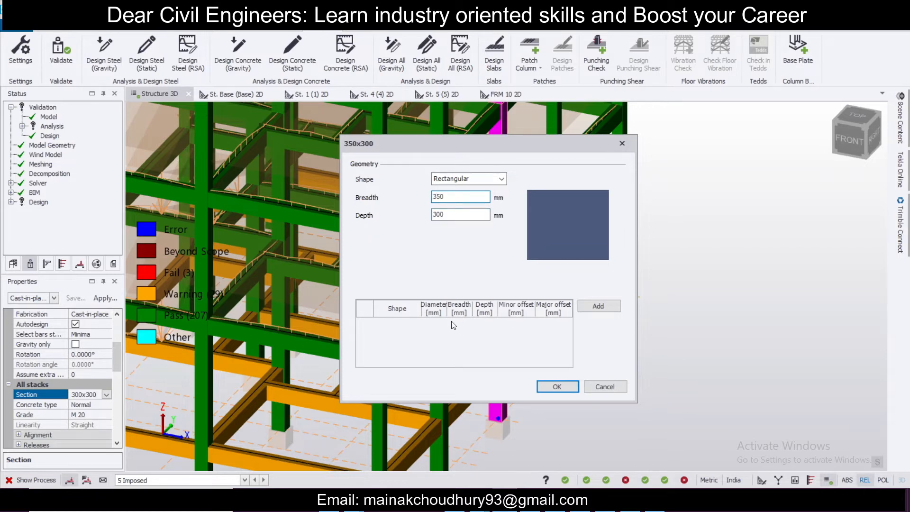
click(575, 390)
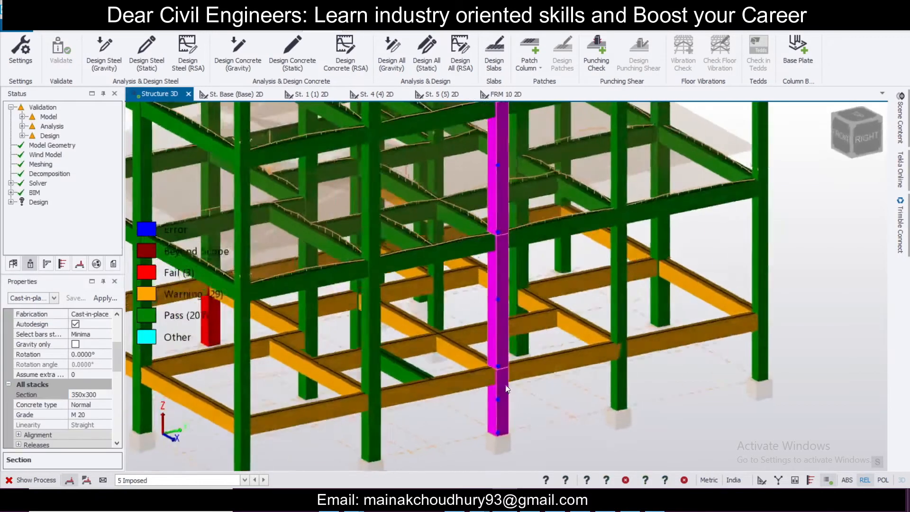
Step: Select column C17 and give it a new rectangular section of 300 mm breadth by 350 mm depth
scroll(579, 365, down, 3)
right_drag(294, 377, 484, 378)
right_drag(484, 379, 440, 393)
scroll(332, 432, up, 3)
right_drag(333, 432, 455, 454)
scroll(456, 454, up, 2)
scroll(455, 453, down, 3)
mouse_move(462, 422)
right_down()
mouse_move(451, 413)
mouse_move(447, 435)
mouse_move(446, 425)
right_up()
scroll(442, 424, up, 3)
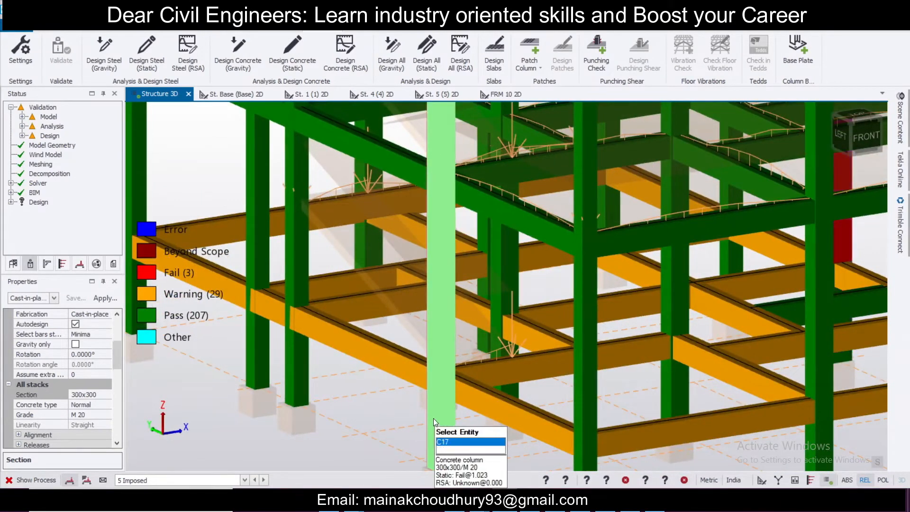
scroll(440, 400, up, 2)
click(442, 365)
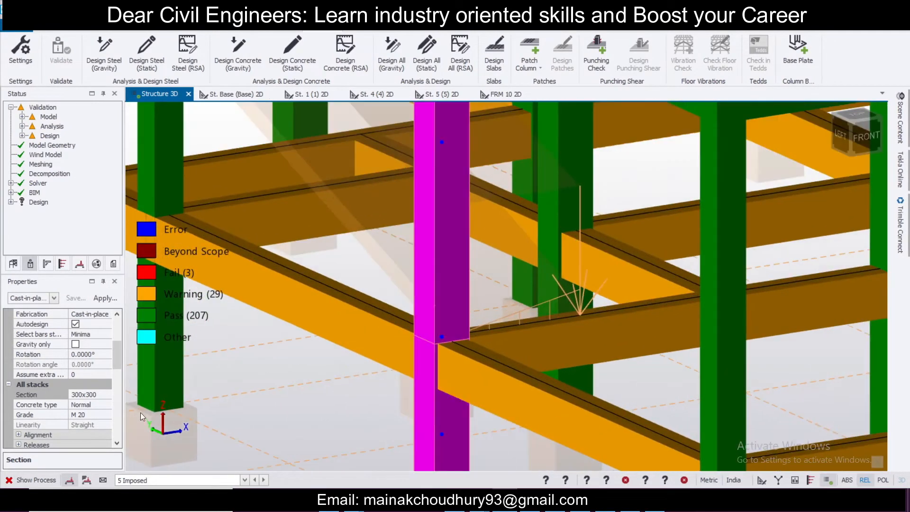
click(102, 398)
click(107, 395)
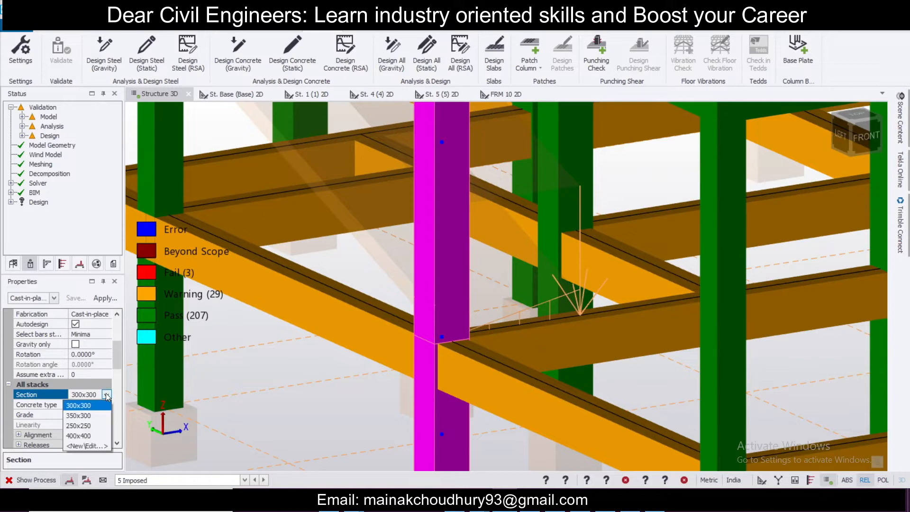
click(90, 446)
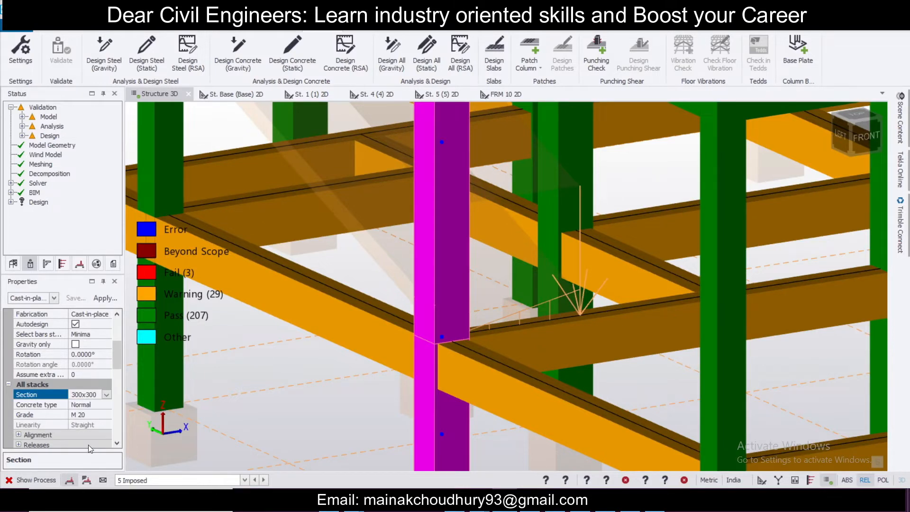
click(459, 214)
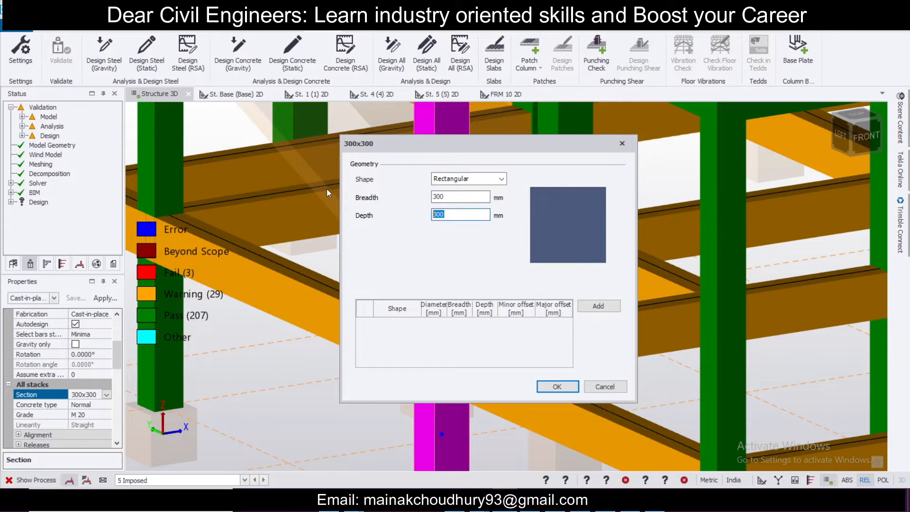
text(350)
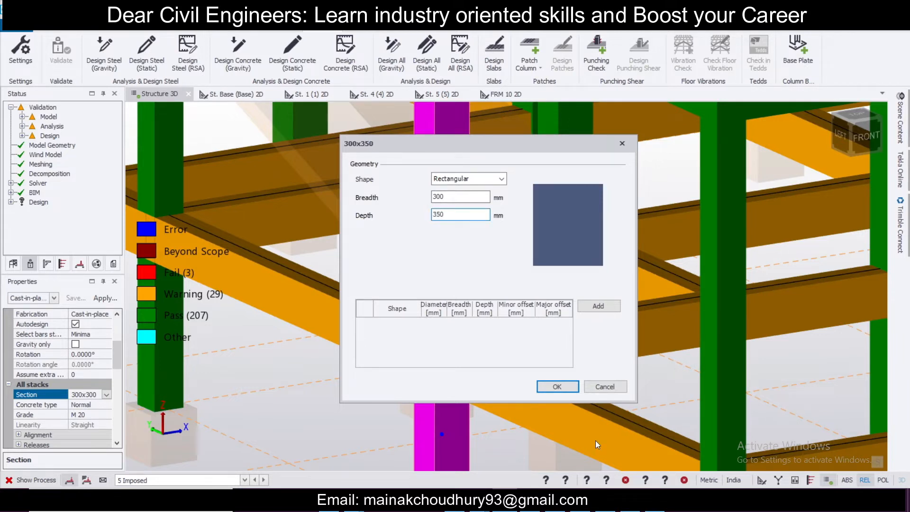
click(557, 386)
scroll(463, 335, down, 5)
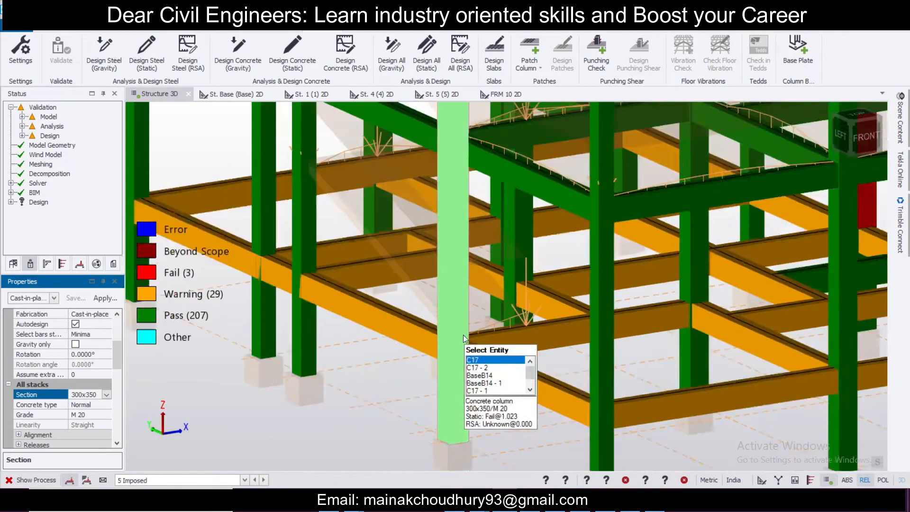
Step: Select the remaining failing column and run a static design on the selected columns
shift+middle_drag(706, 408, 778, 399)
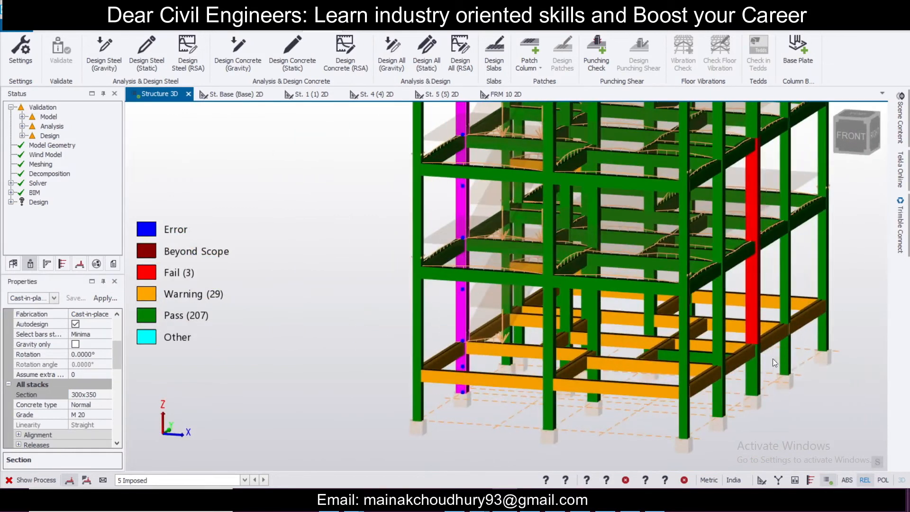
click(754, 340)
right_click(754, 340)
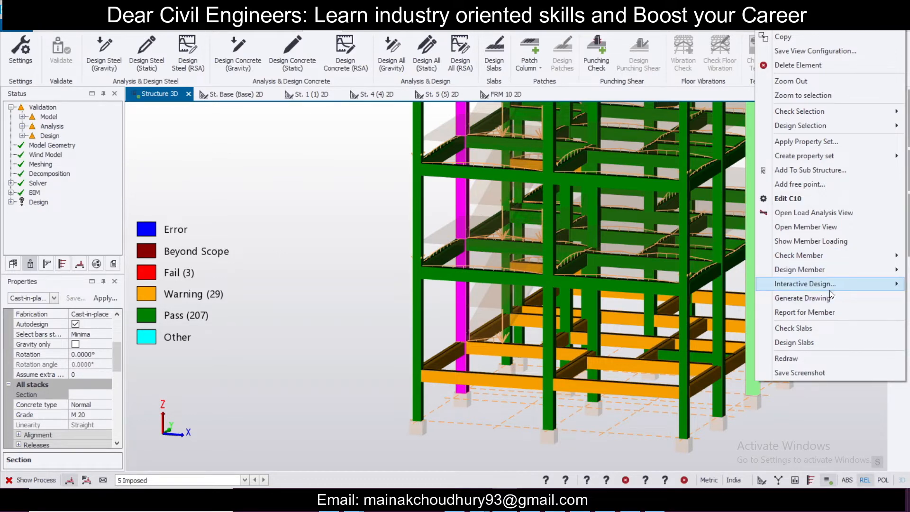
mouse_move(830, 289)
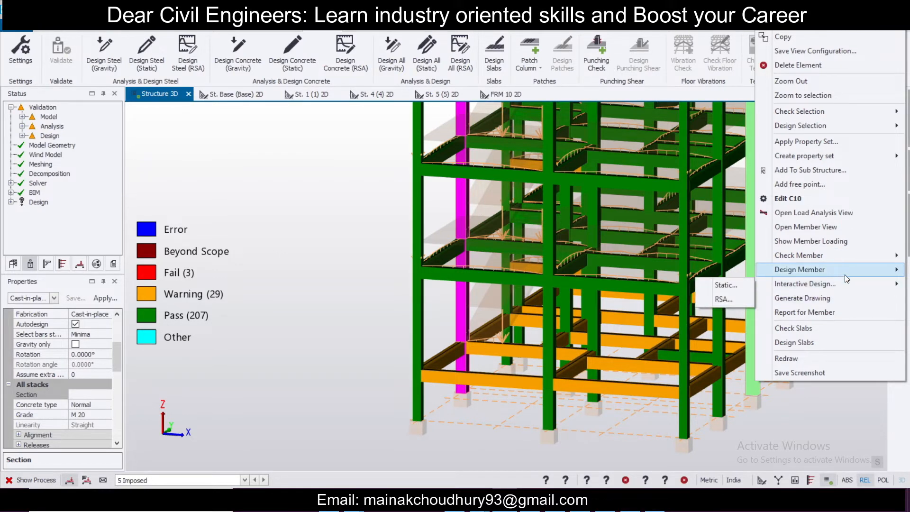
mouse_move(845, 274)
mouse_move(854, 125)
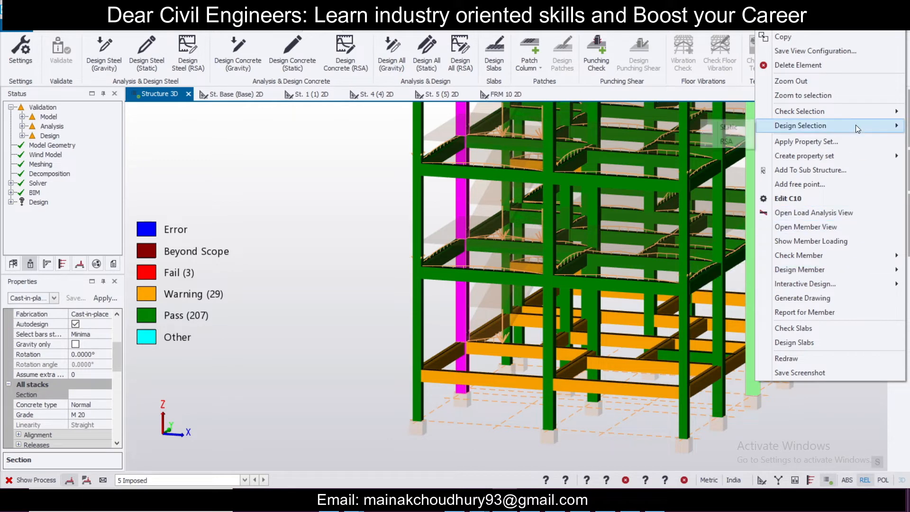
click(729, 127)
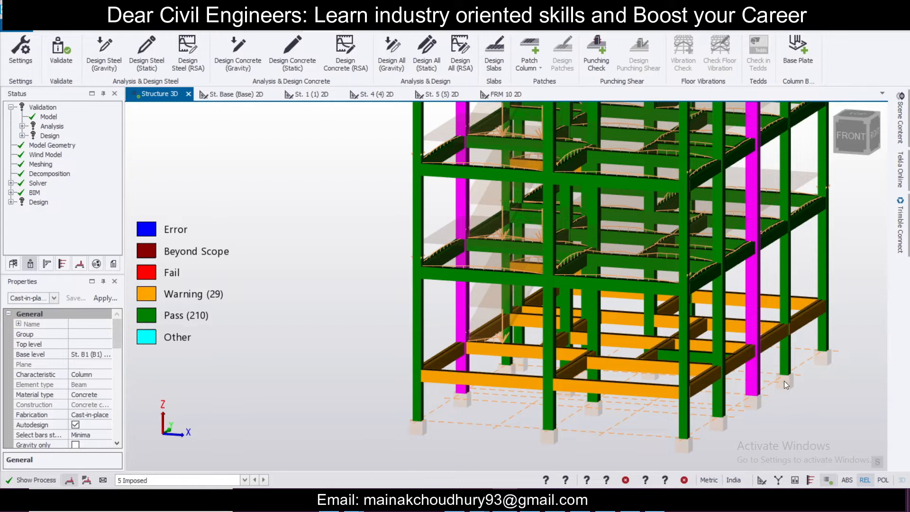
key(Escape)
Step: Open the static design results for column C10 and review its longitudinal bars summary
scroll(783, 381, down, 2)
right_drag(837, 413, 701, 426)
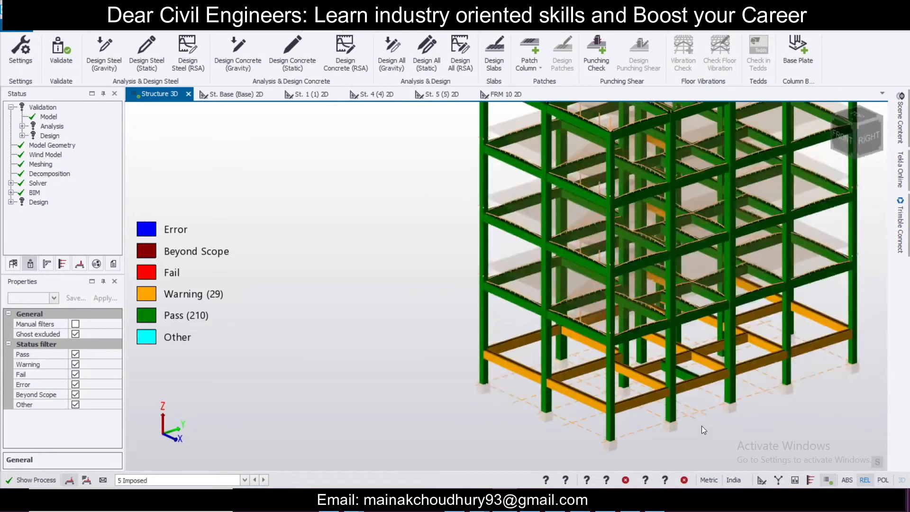
scroll(701, 426, down, 3)
scroll(718, 345, up, 3)
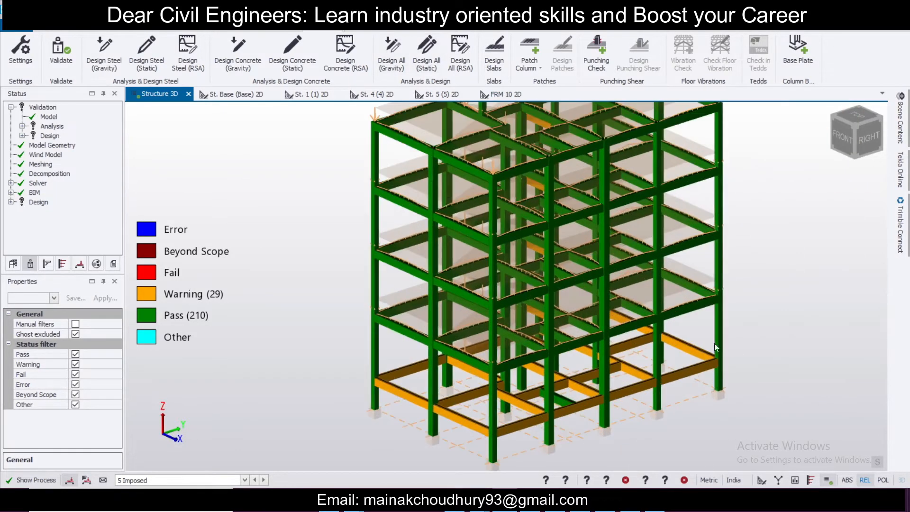
scroll(701, 353, up, 2)
click(597, 422)
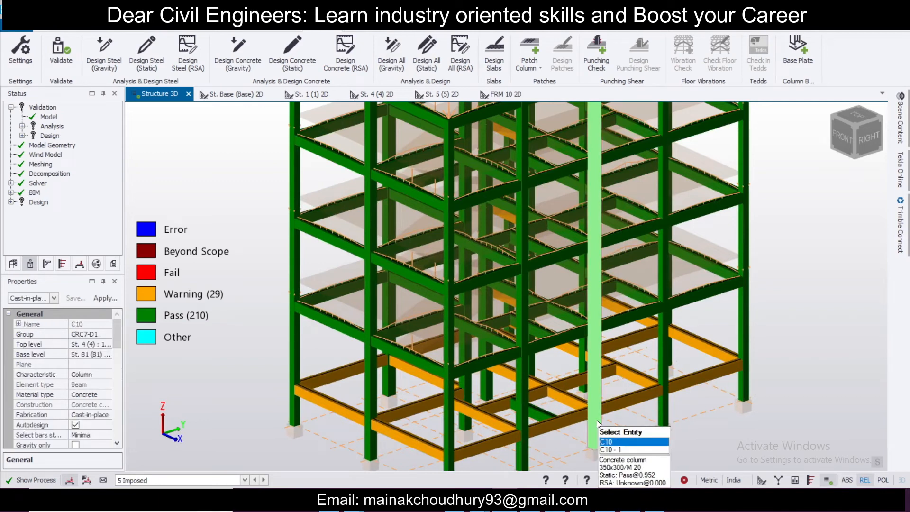
right_click(596, 420)
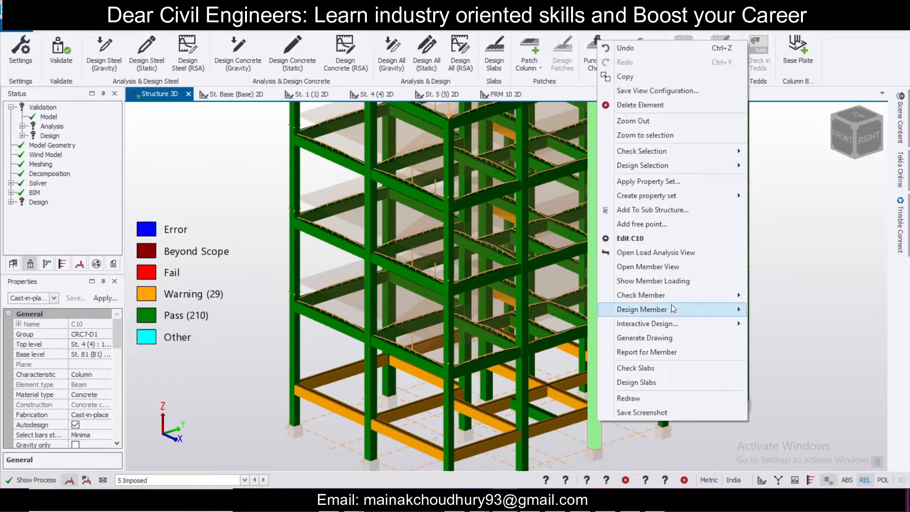
mouse_move(673, 296)
click(773, 298)
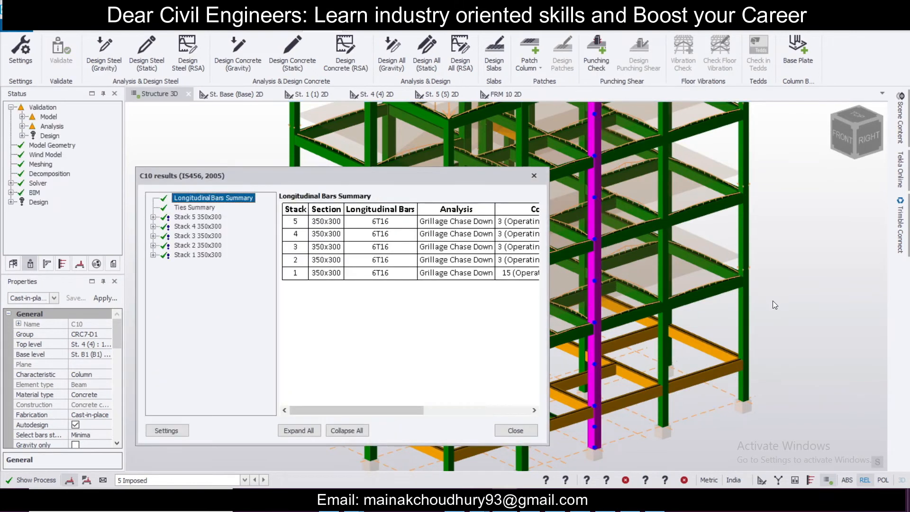
click(534, 176)
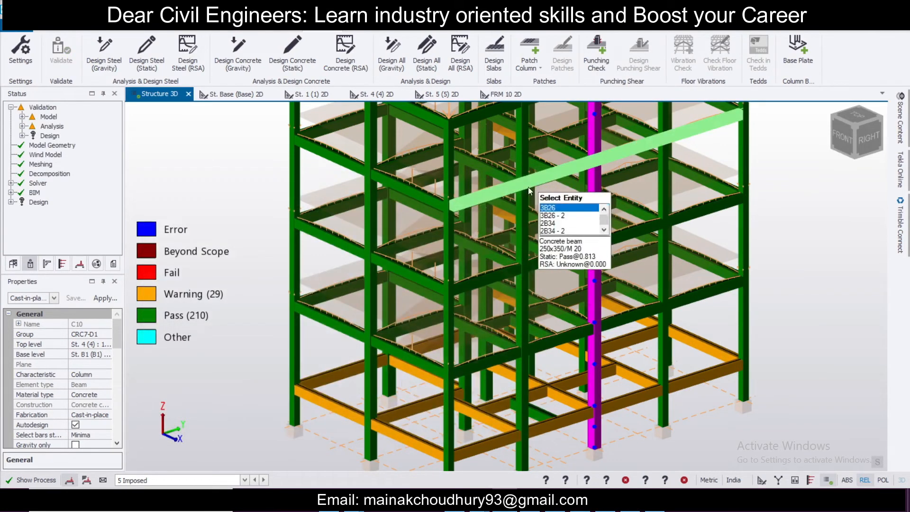
Step: Run a static member check on column C17 and review its longitudinal bars summary
right_click(392, 380)
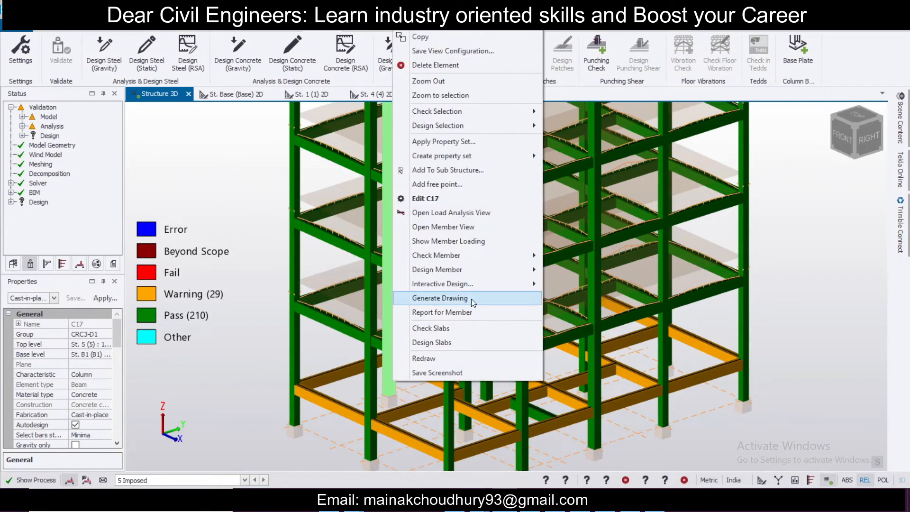
mouse_move(497, 255)
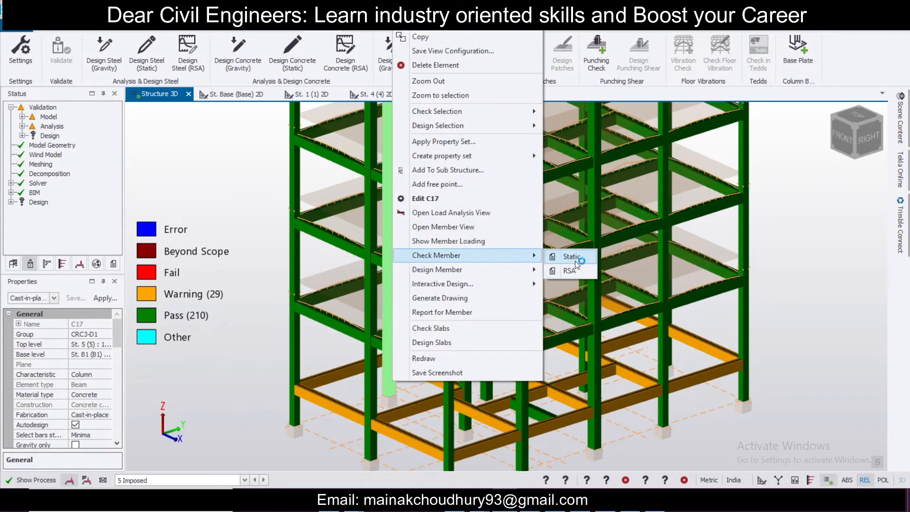
click(572, 256)
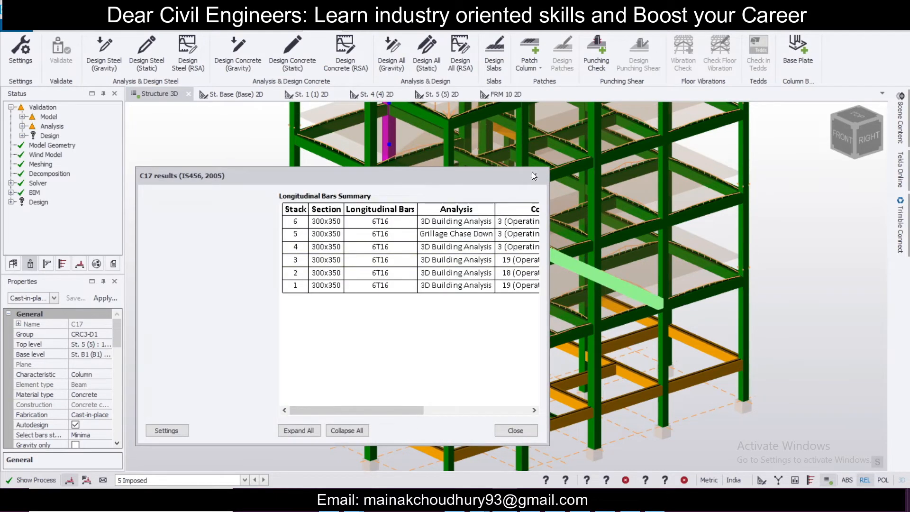
click(532, 173)
Step: Run a static member check on beam 2B26 and examine the results of its span stacks
scroll(503, 300, down, 5)
scroll(592, 260, up, 2)
right_drag(618, 301, 588, 278)
scroll(588, 277, up, 3)
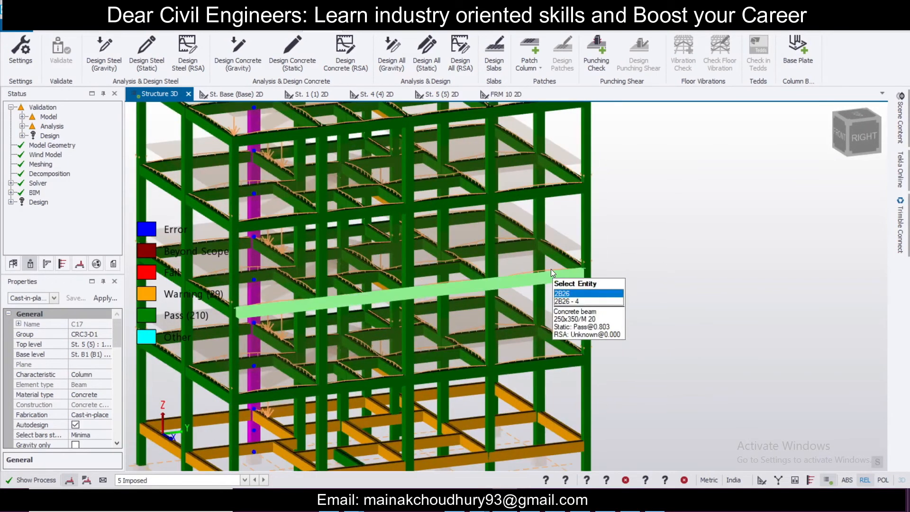
right_click(553, 270)
mouse_move(616, 262)
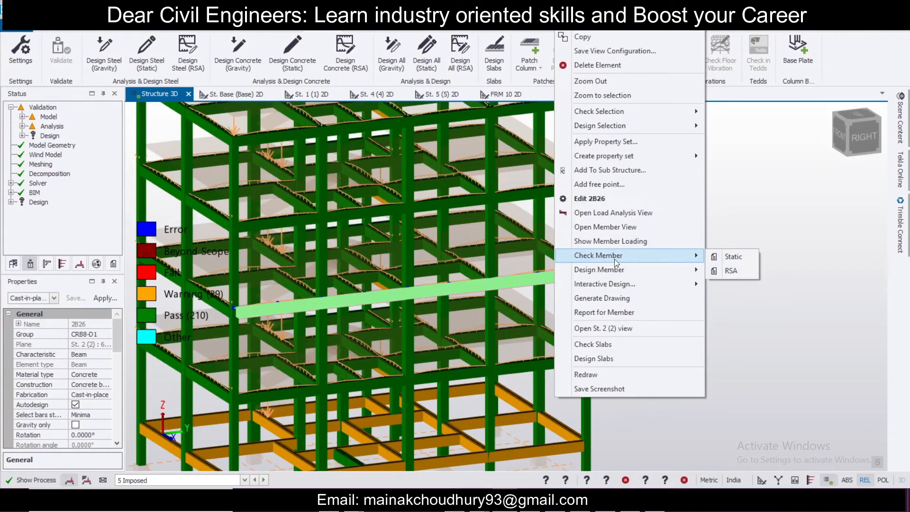
click(715, 259)
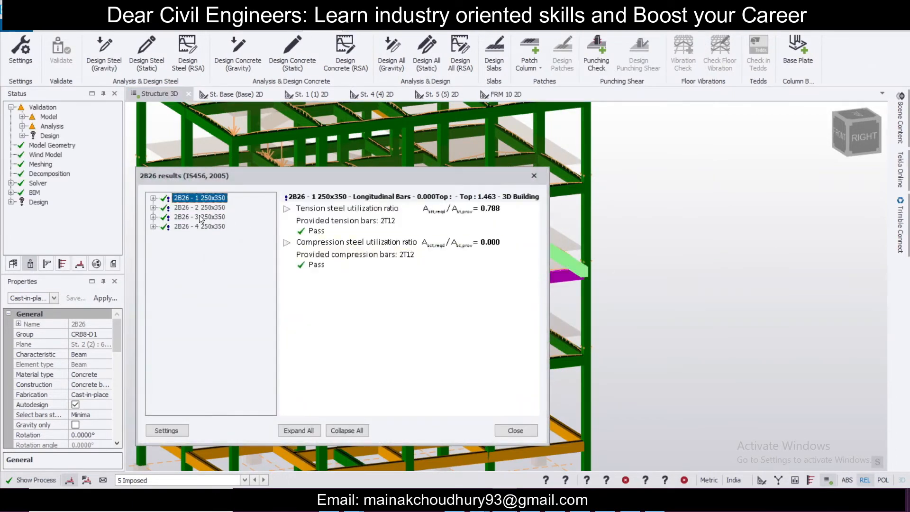
double_click(202, 217)
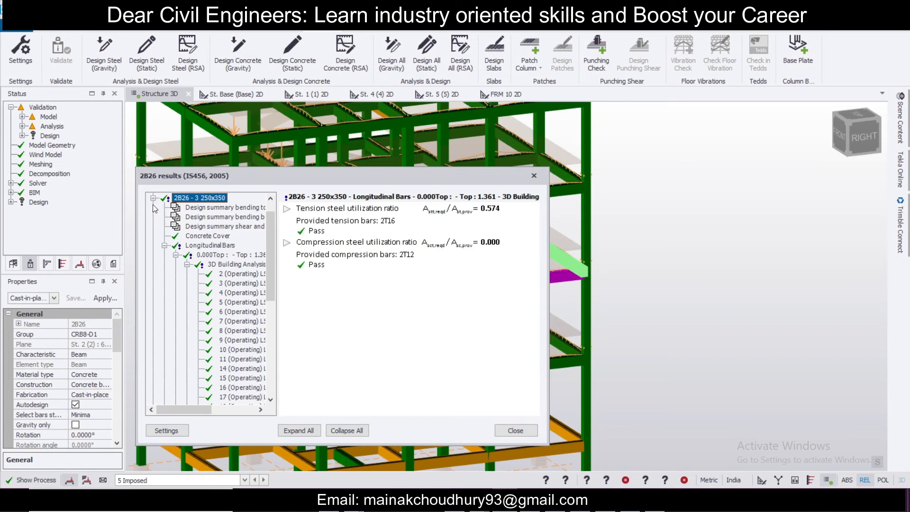
click(152, 198)
double_click(207, 227)
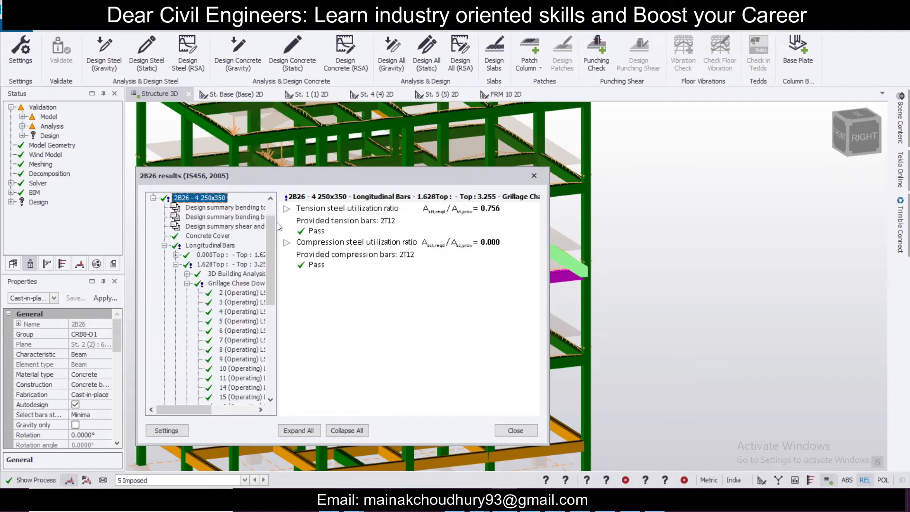
click(529, 178)
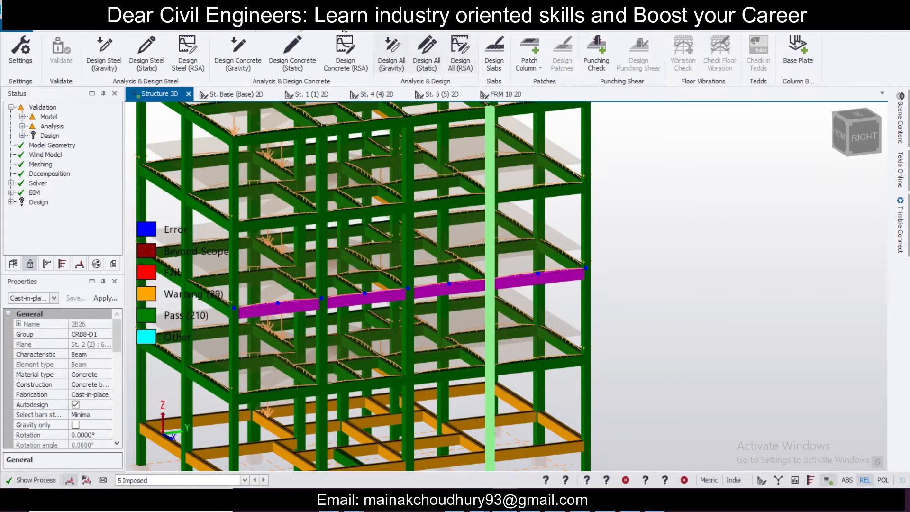
Step: Display the model coloured by design utilization ratio
click(561, 26)
click(67, 53)
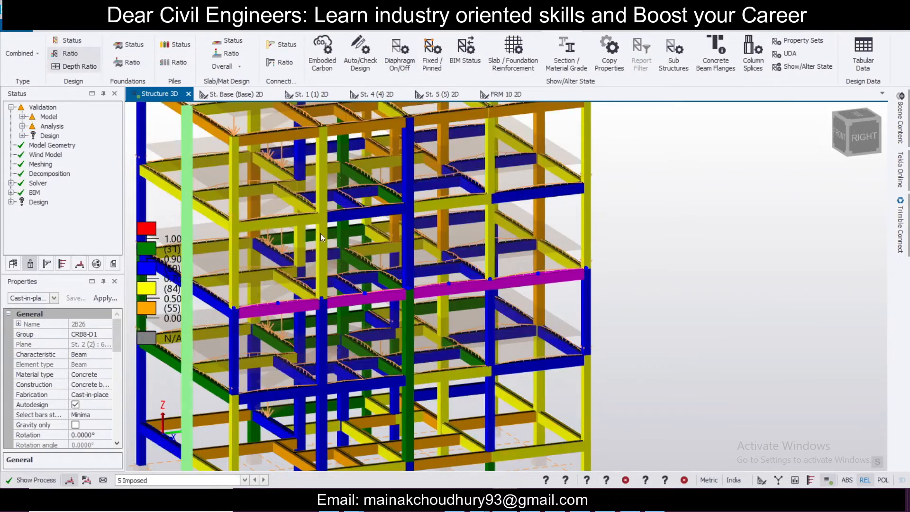
click(626, 328)
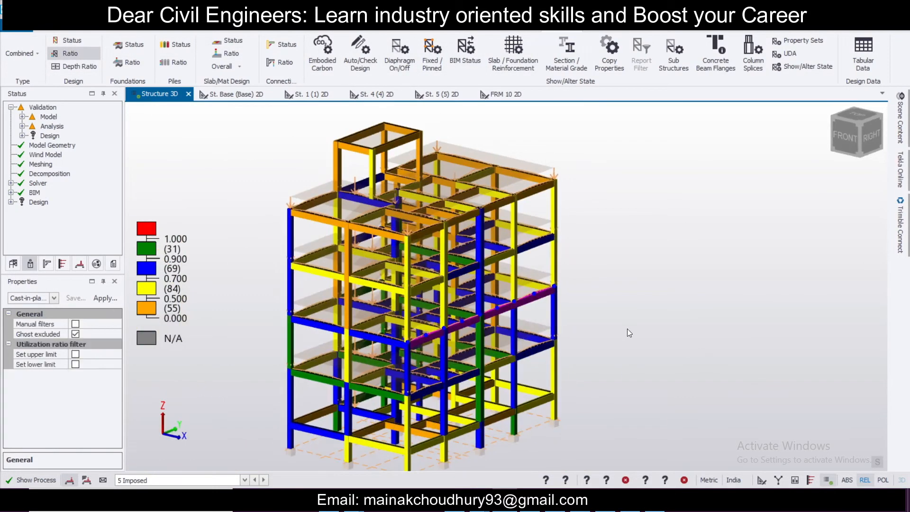
Step: Open the design results for beam 1B7 and review the longitudinal bars of its spans
scroll(175, 283, up, 2)
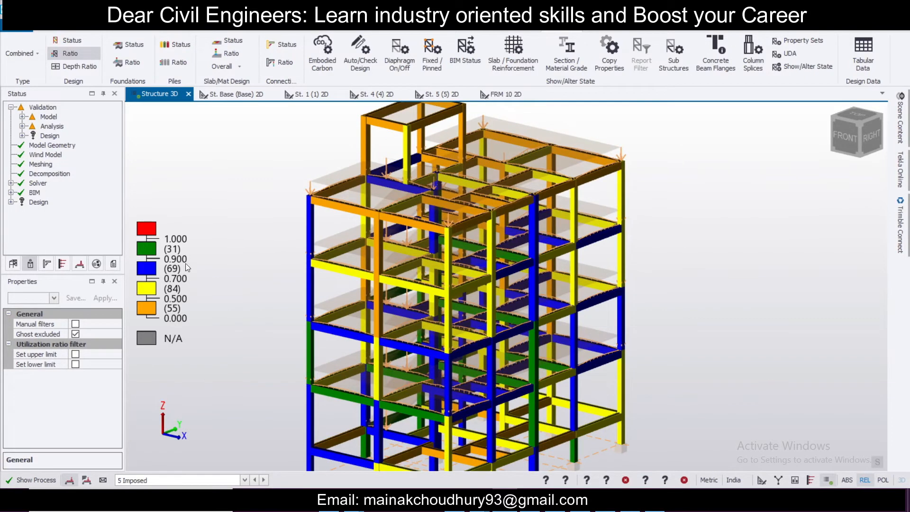
right_drag(417, 353, 350, 347)
scroll(505, 363, up, 1)
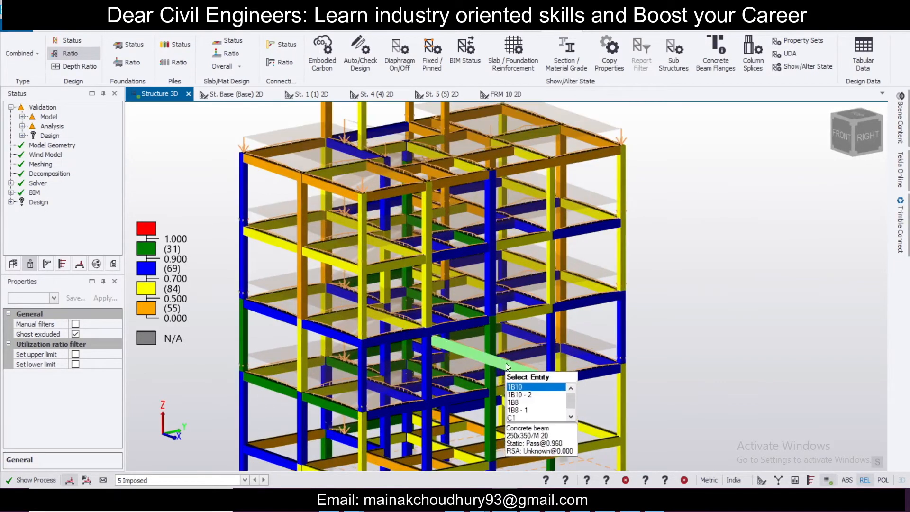
scroll(353, 378, down, 2)
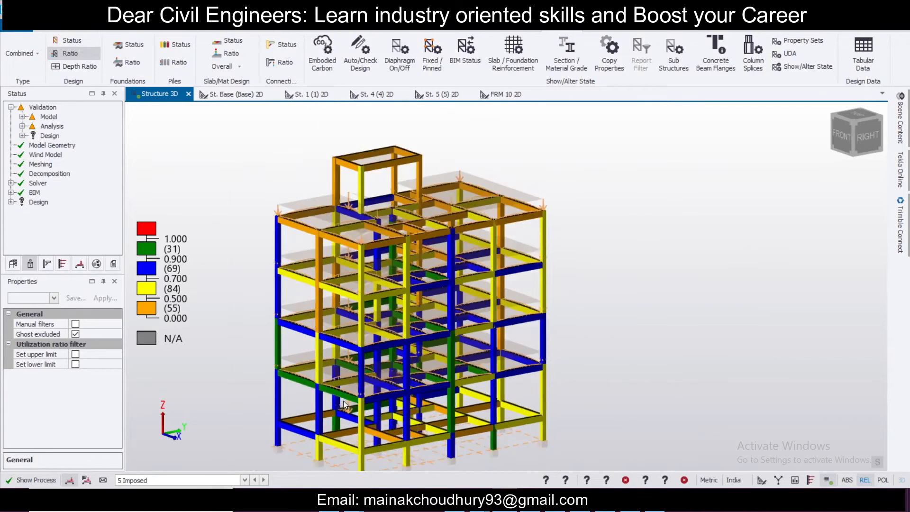
scroll(343, 399, up, 3)
click(345, 396)
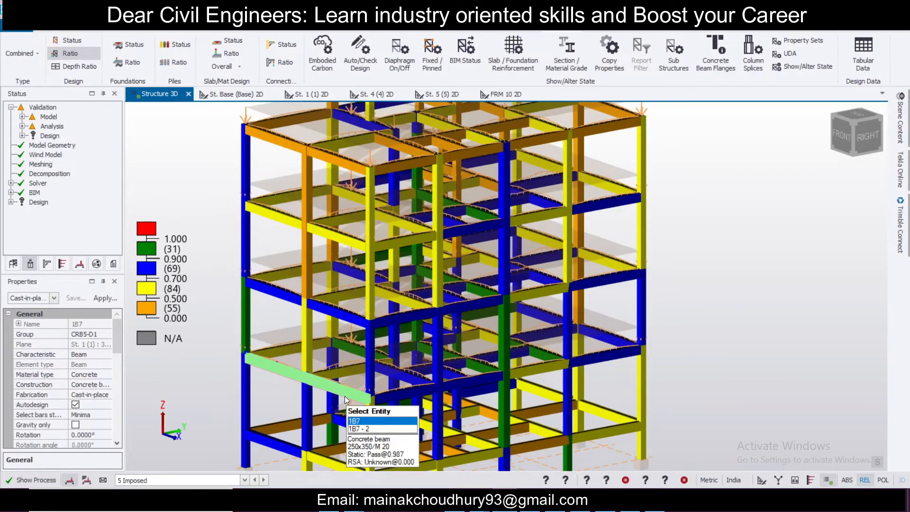
right_click(345, 396)
mouse_move(459, 260)
click(518, 262)
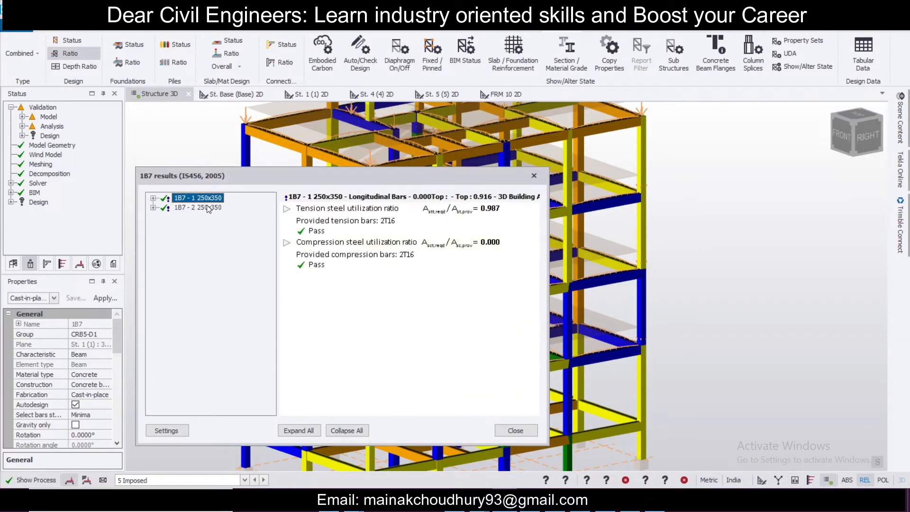
double_click(208, 208)
click(531, 176)
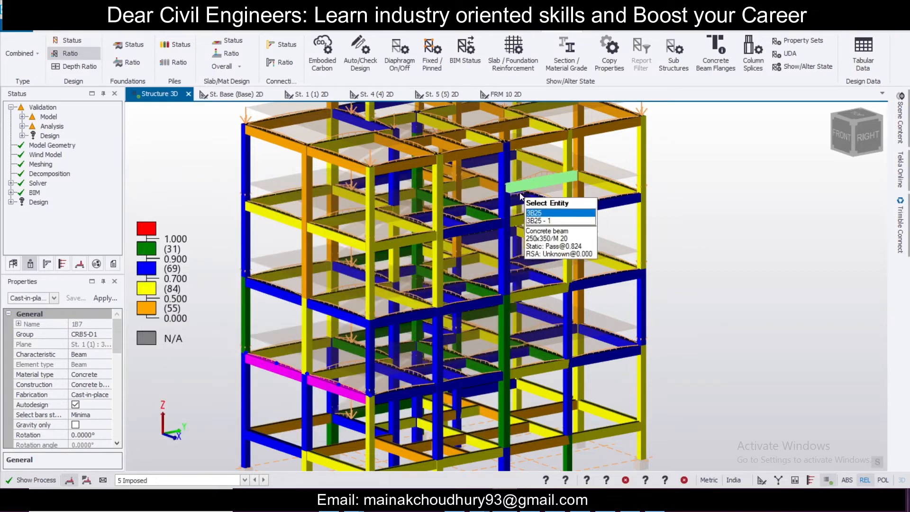
Step: Orbit and zoom around the model to inspect the members' utilization ratios
scroll(335, 419, up, 3)
scroll(365, 420, down, 3)
scroll(281, 396, up, 5)
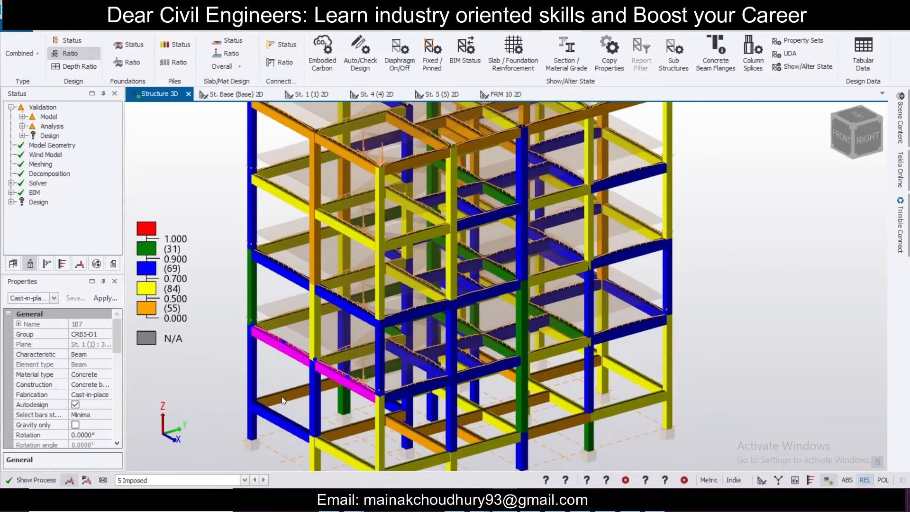
scroll(278, 360, down, 5)
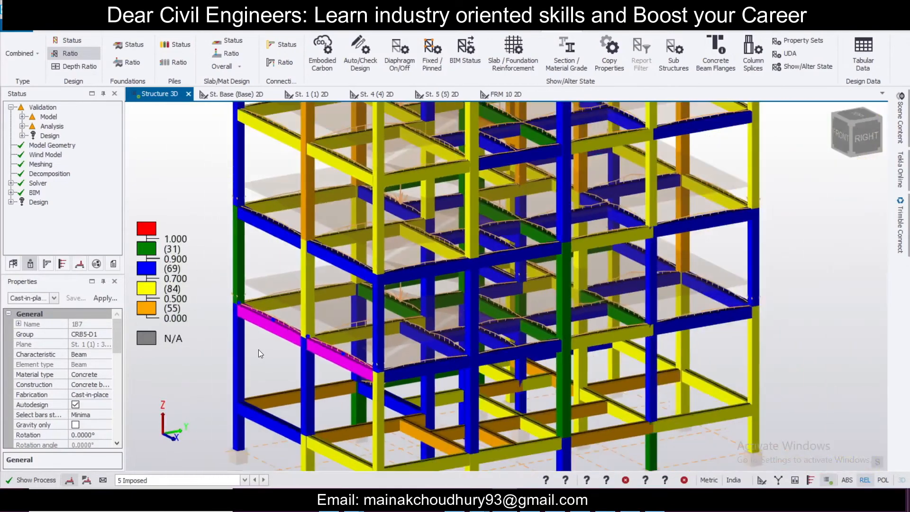
shift+middle_drag(258, 349, 795, 342)
scroll(459, 311, up, 1)
scroll(458, 311, down, 2)
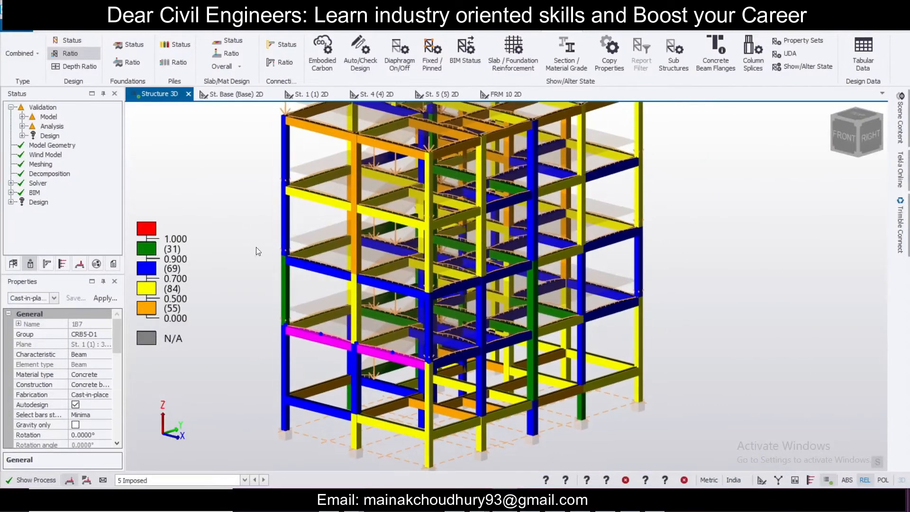
scroll(327, 256, up, 3)
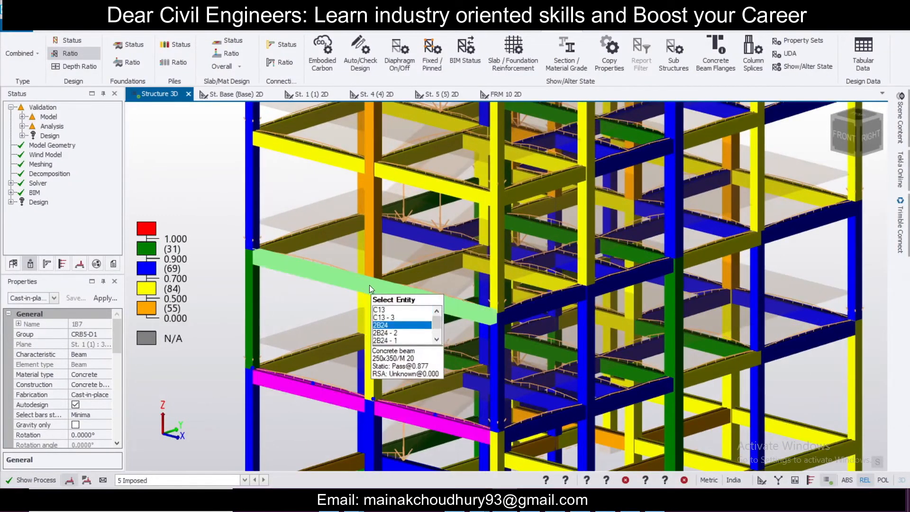
scroll(354, 277, down, 5)
right_drag(559, 324, 760, 329)
scroll(641, 337, down, 3)
scroll(601, 385, up, 5)
right_drag(512, 410, 710, 412)
right_drag(578, 377, 649, 346)
middle_drag(596, 329, 690, 435)
scroll(673, 372, down, 4)
right_drag(672, 372, 589, 374)
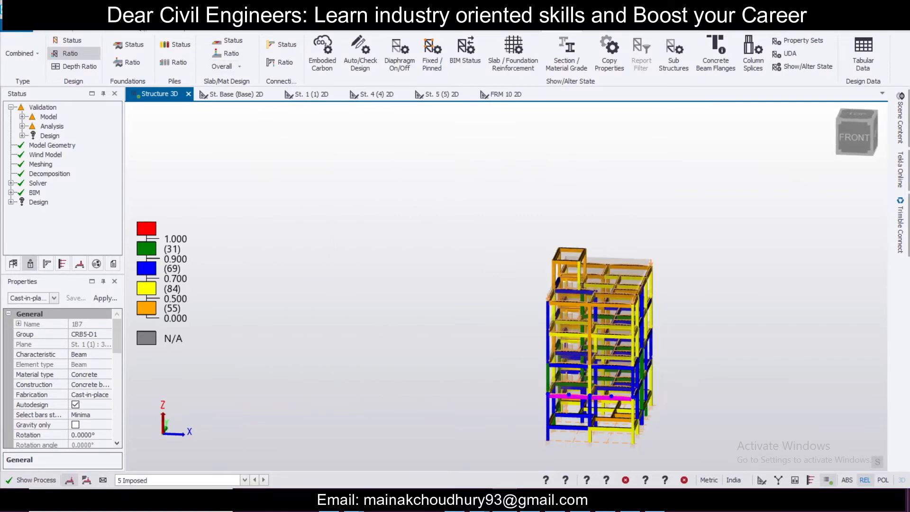
Step: Start a pad base under columns, set the allowable bearing capacity to 130 kN/m², and run the isolated pad base design
click(167, 29)
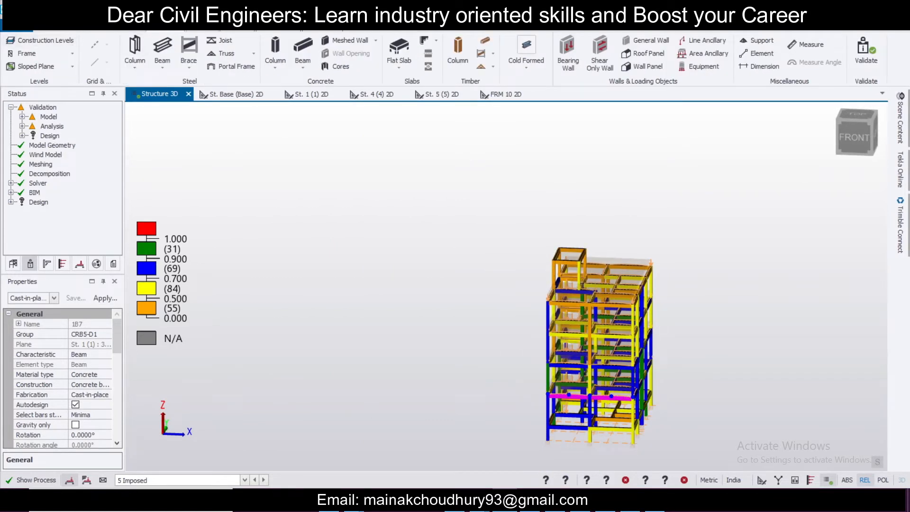
click(381, 30)
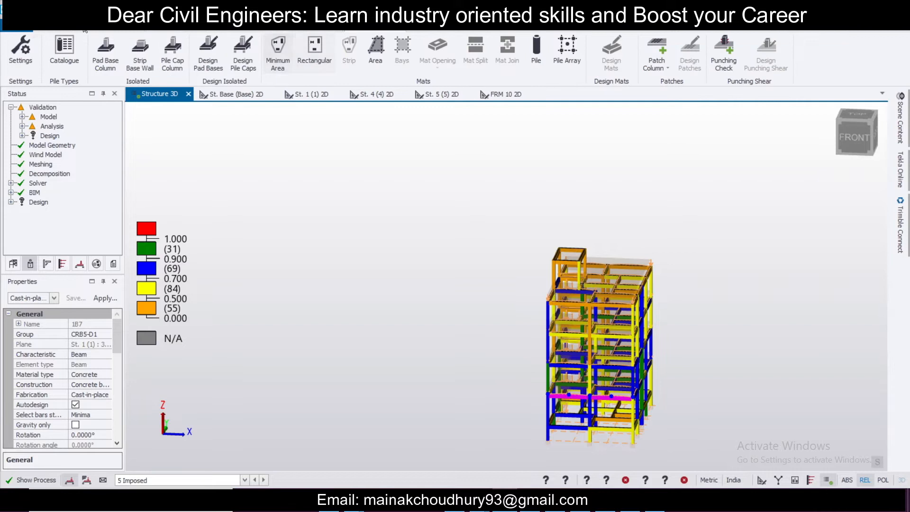
click(105, 52)
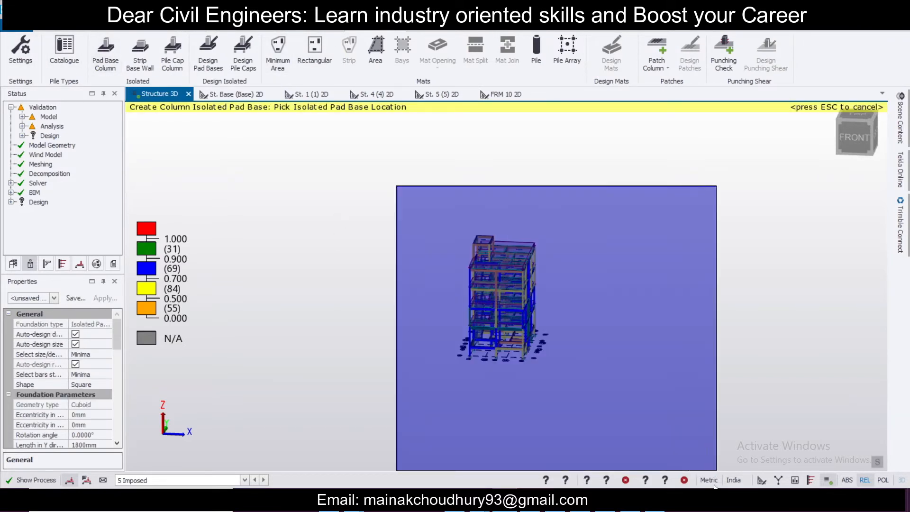
scroll(530, 383, up, 5)
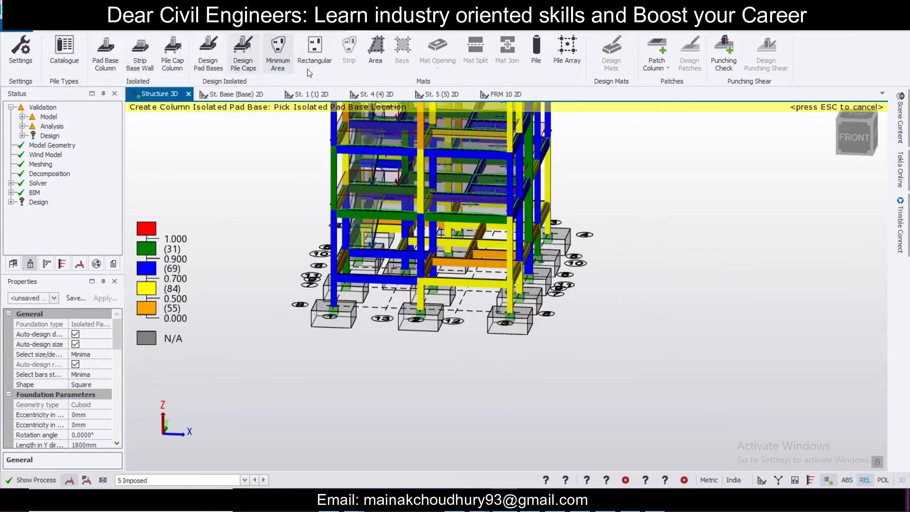
drag(118, 345, 121, 405)
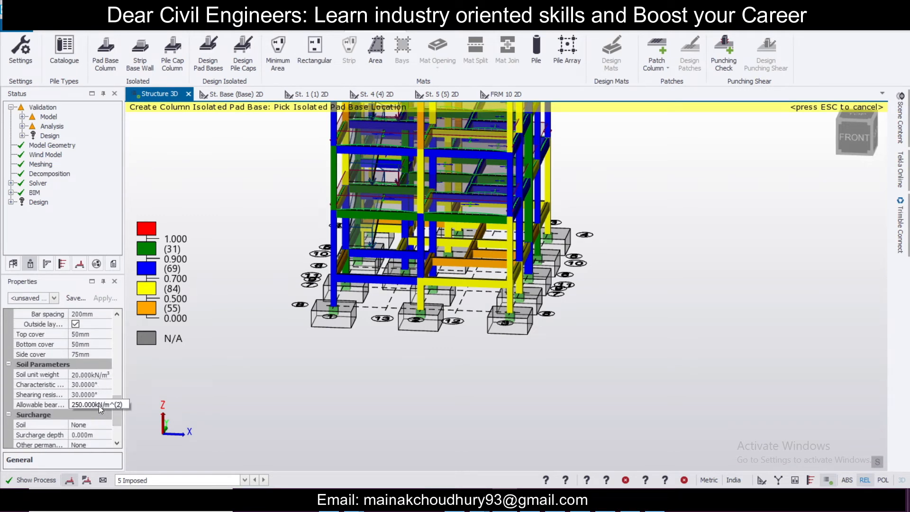
click(99, 405)
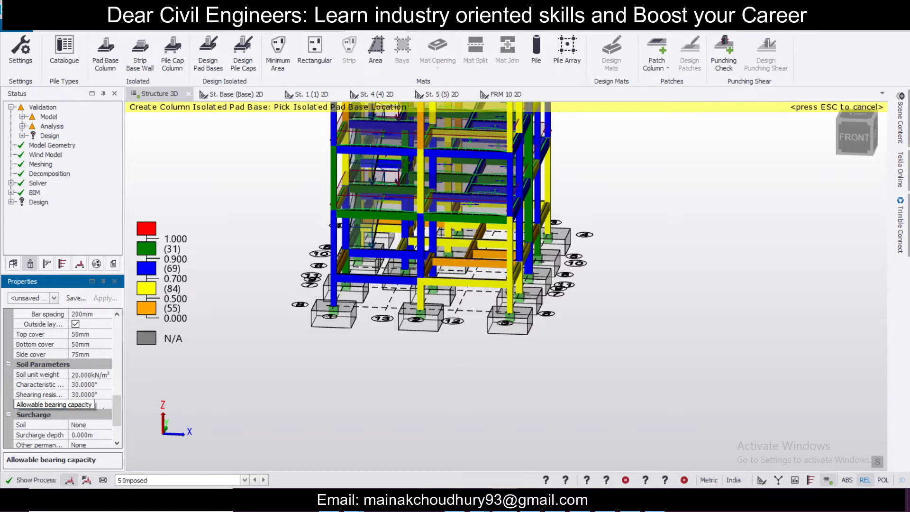
text(1)
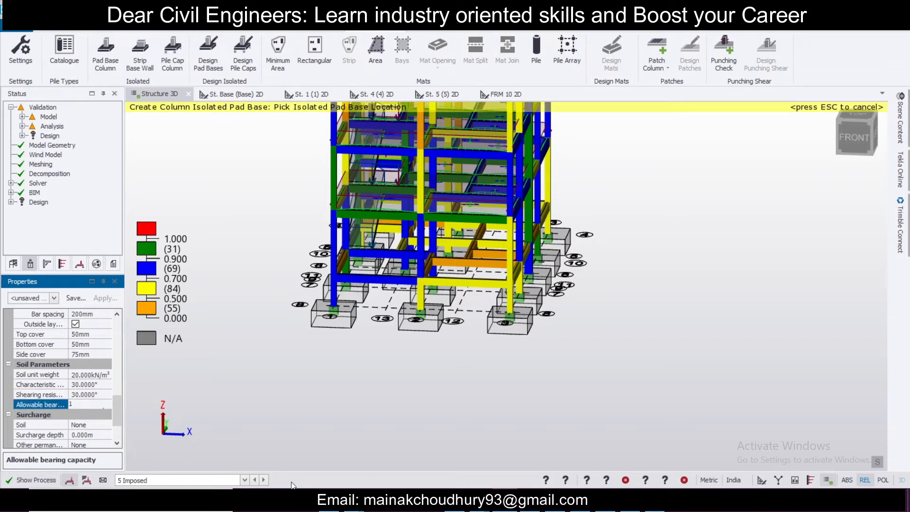
click(341, 378)
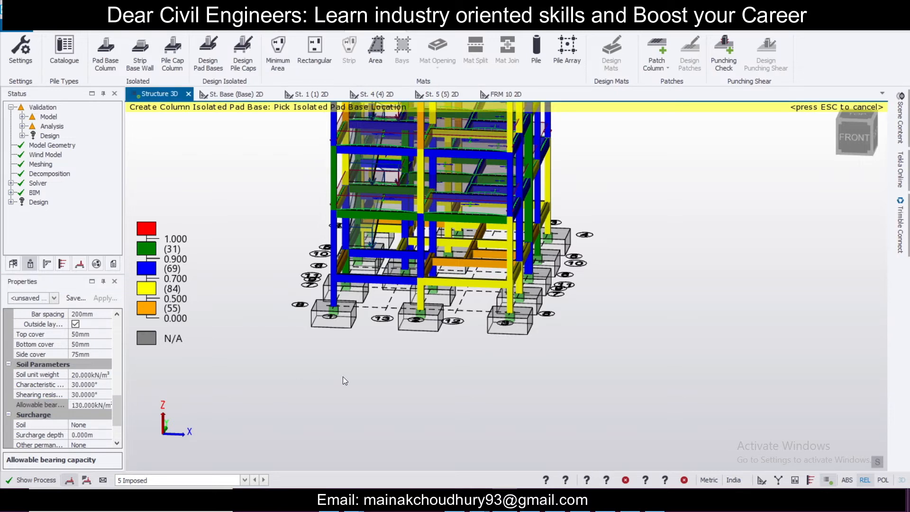
click(215, 56)
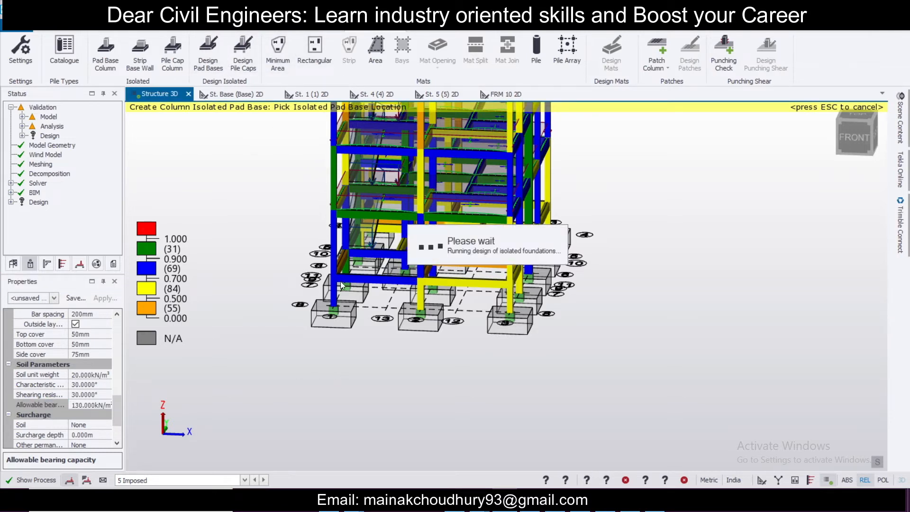
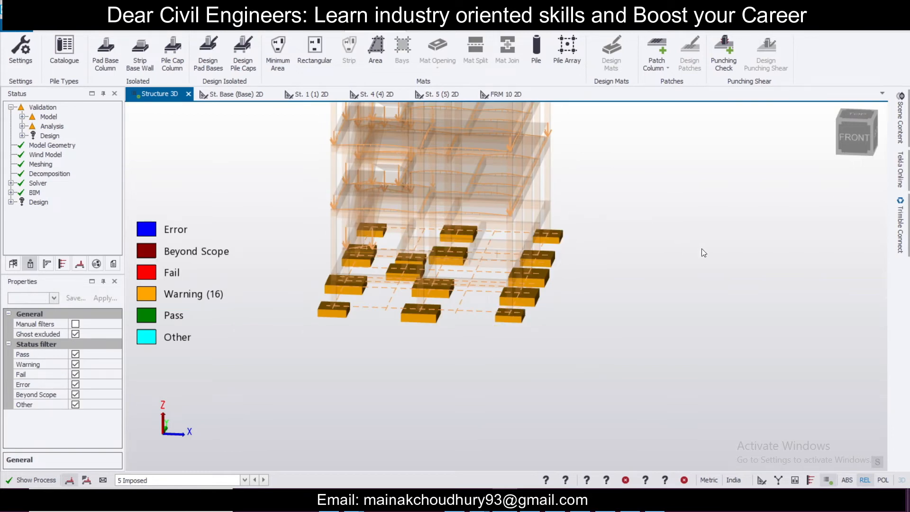
Step: Orbit and zoom around the 3D model to inspect the designed pad bases beneath the columns
key(Escape)
scroll(567, 328, up, 5)
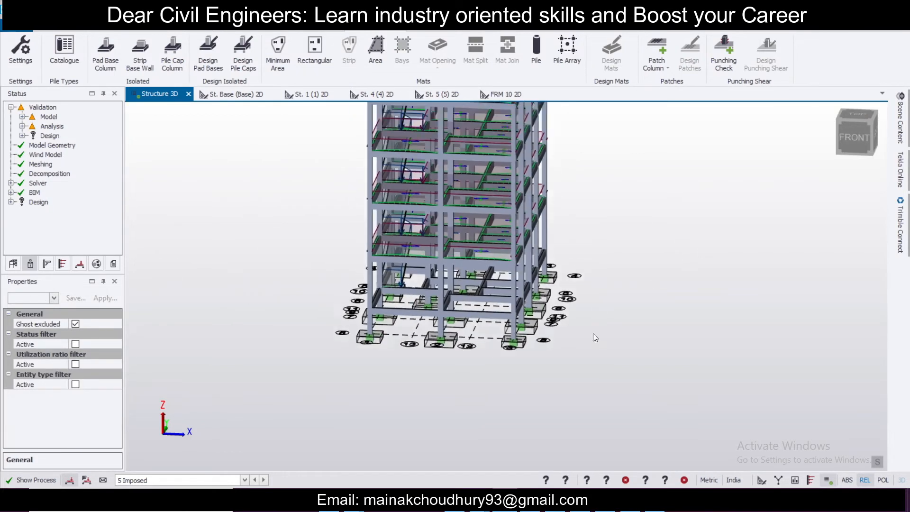
shift+middle_drag(492, 373, 543, 335)
right_drag(543, 336, 766, 331)
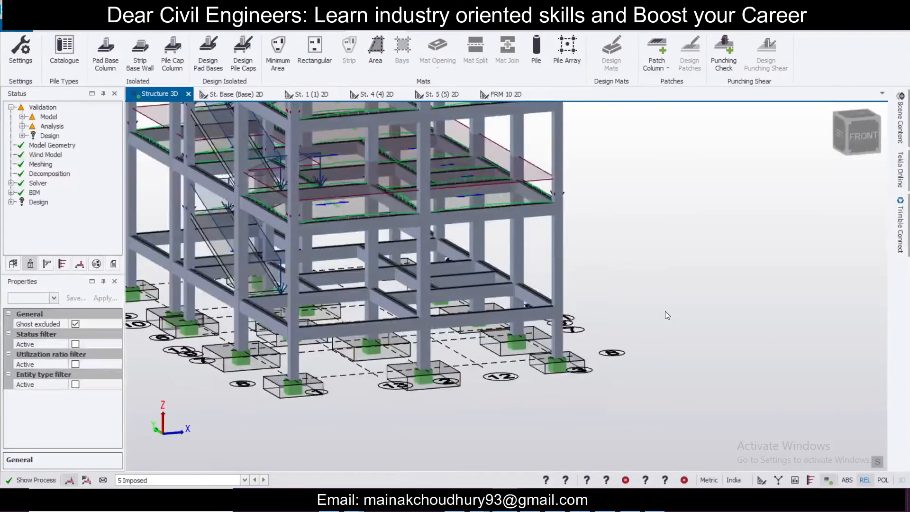
scroll(664, 311, down, 3)
scroll(658, 357, down, 3)
scroll(667, 345, up, 3)
scroll(667, 345, down, 1)
right_drag(667, 345, 610, 388)
mouse_move(610, 386)
middle_down()
mouse_move(625, 342)
mouse_move(614, 373)
middle_up()
scroll(614, 371, up, 1)
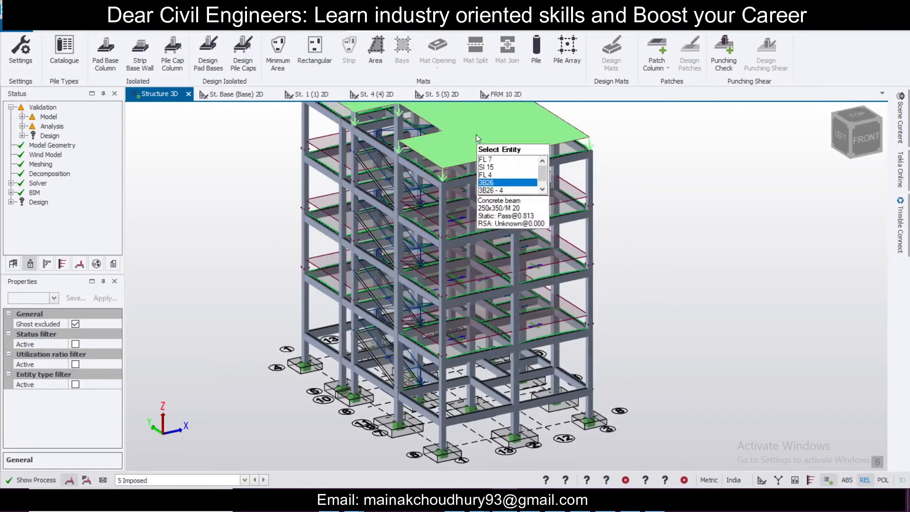
Step: Open the St. B1 (B1) plan and export its foundation layout as a DXF at 1:100 into a client folder on drive E
click(472, 33)
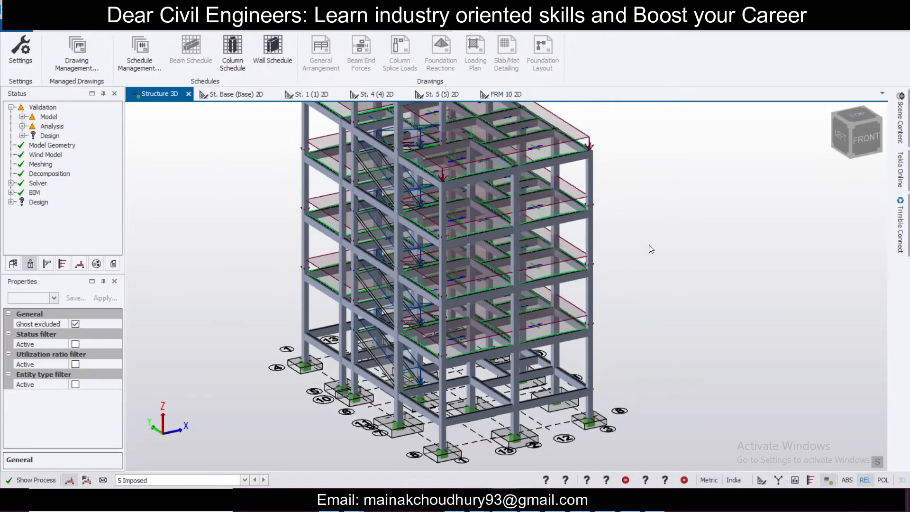
scroll(326, 370, up, 1)
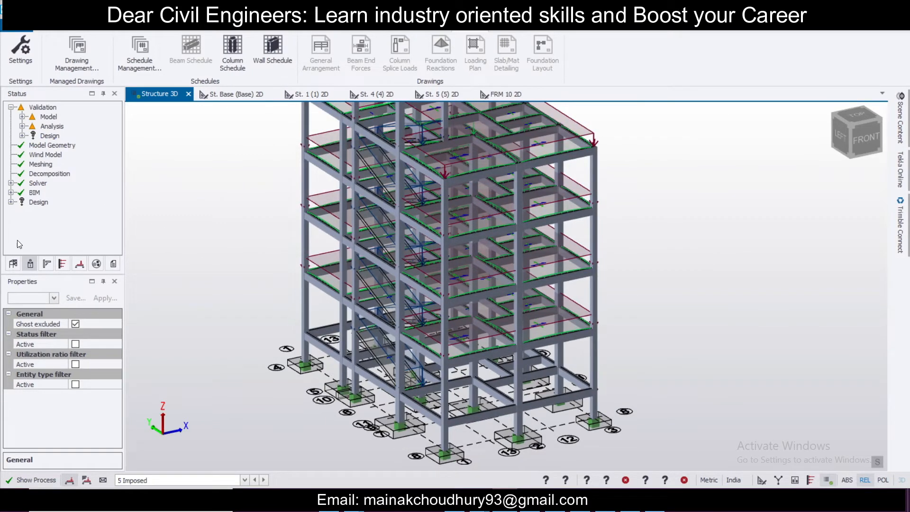
click(13, 264)
double_click(52, 220)
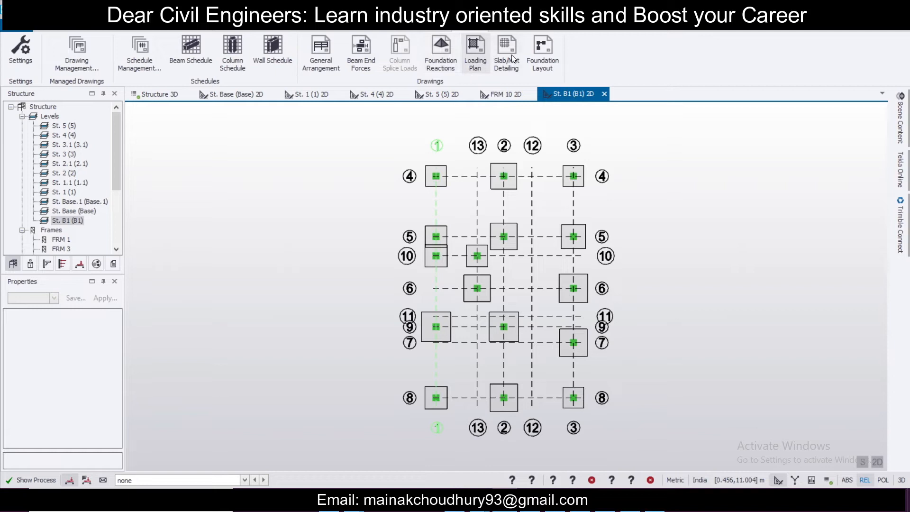
click(538, 54)
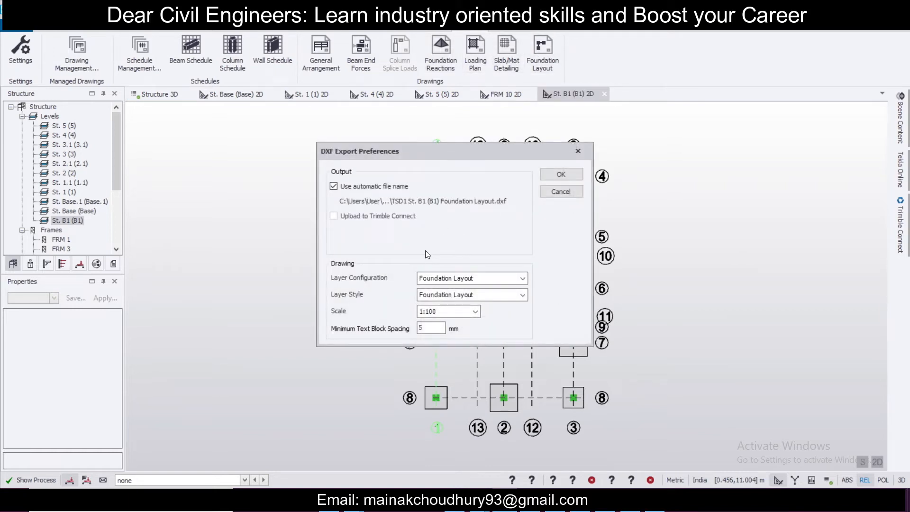
click(333, 185)
click(520, 201)
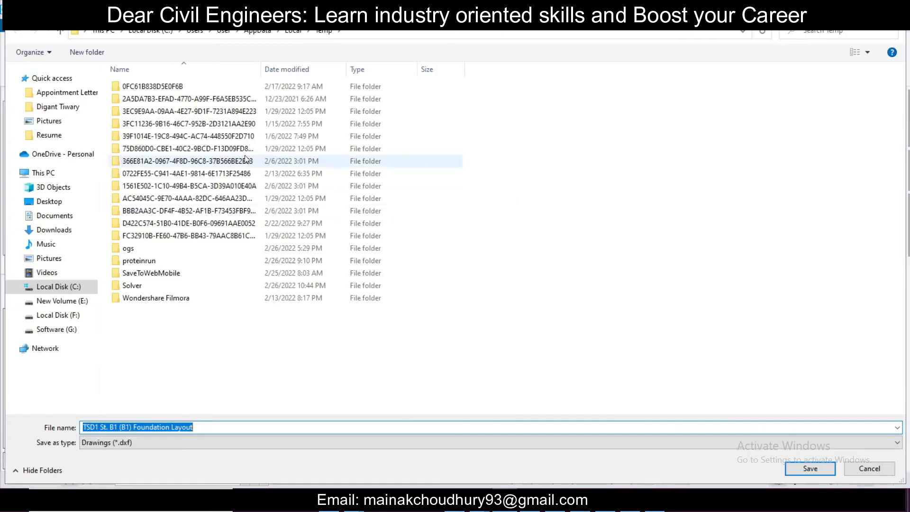
click(71, 301)
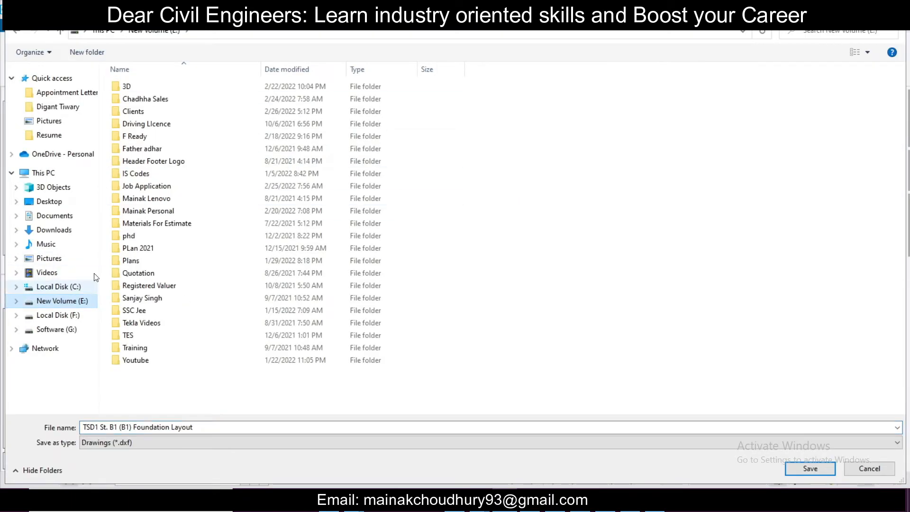
double_click(175, 112)
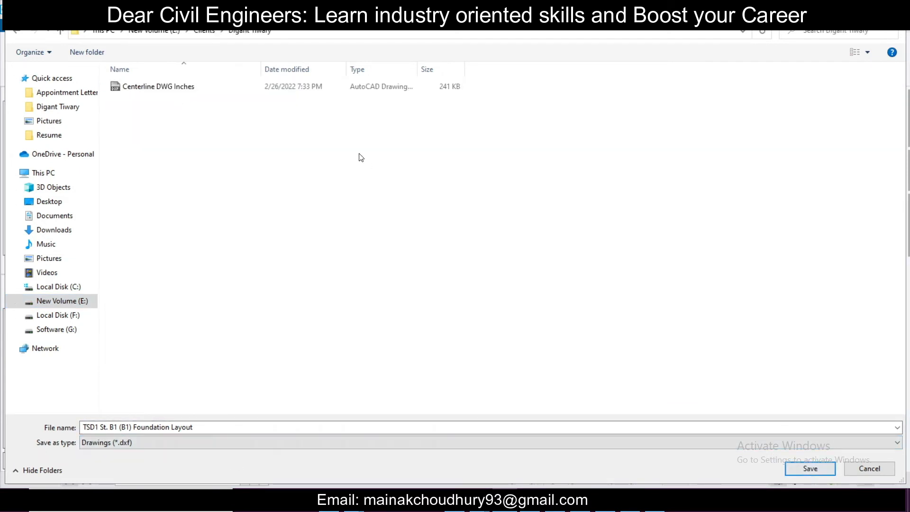
click(311, 32)
key(ctrl+c)
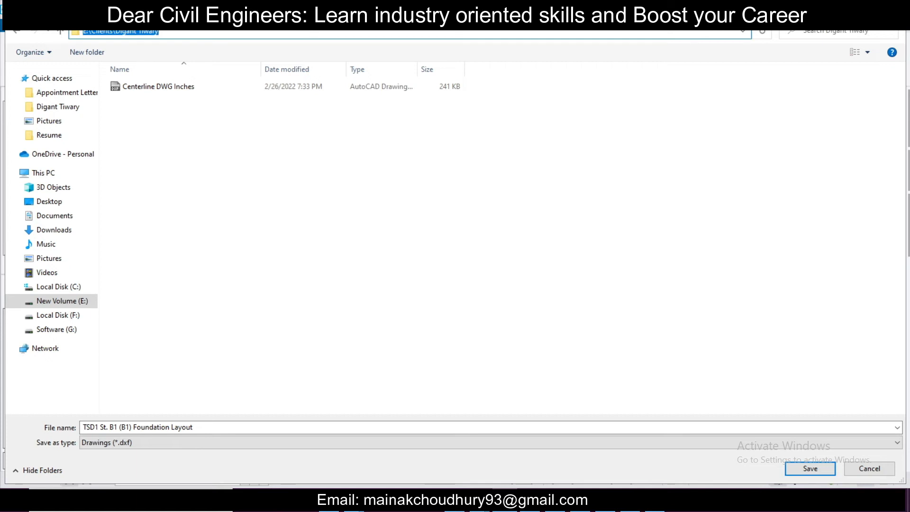
click(818, 474)
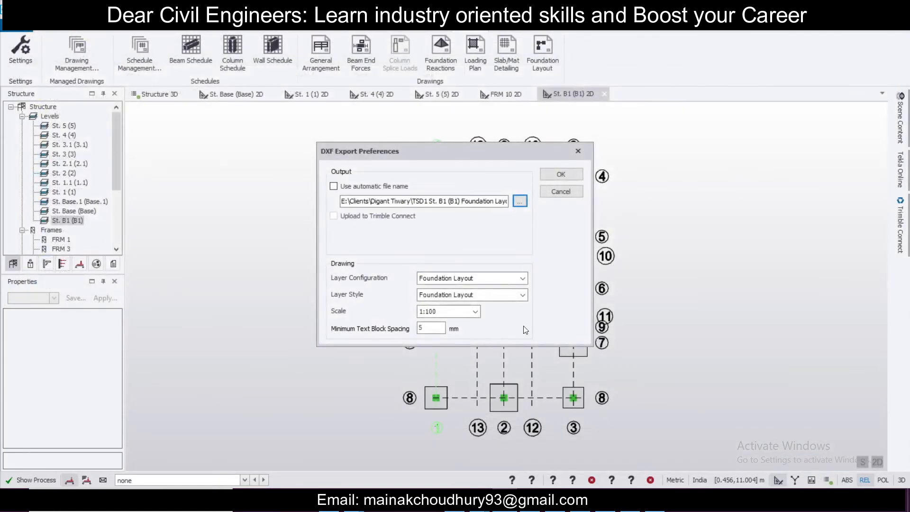
click(560, 174)
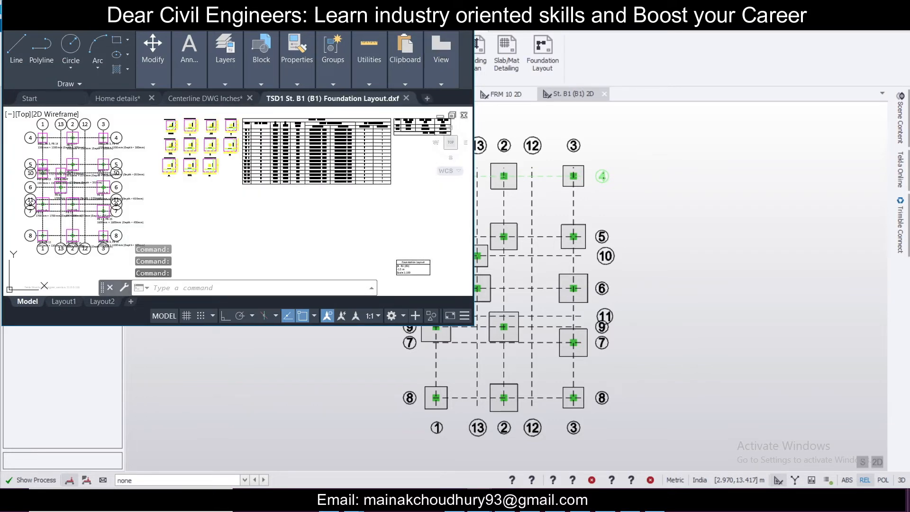
Step: Review the exported foundation layout and footing schedule drawing in AutoCAD, then return to the structural model
click(441, 8)
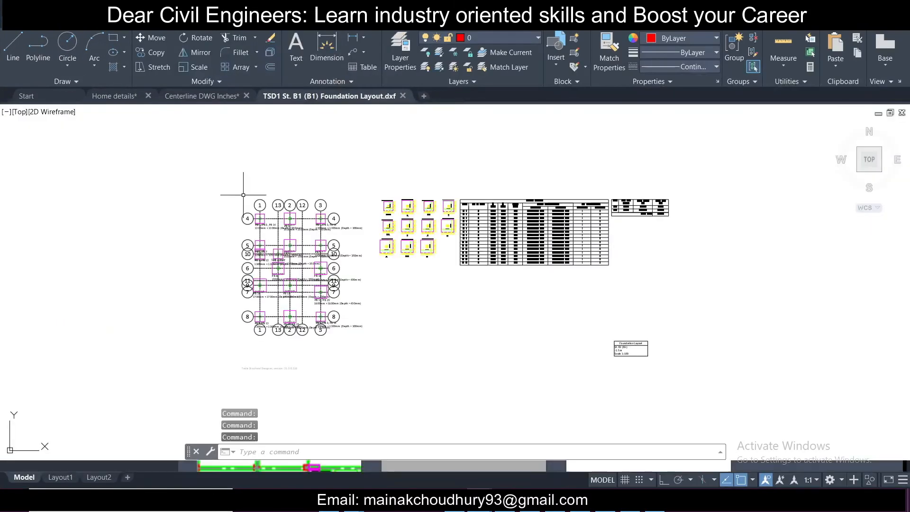
scroll(221, 239, up, 4)
scroll(448, 149, up, 4)
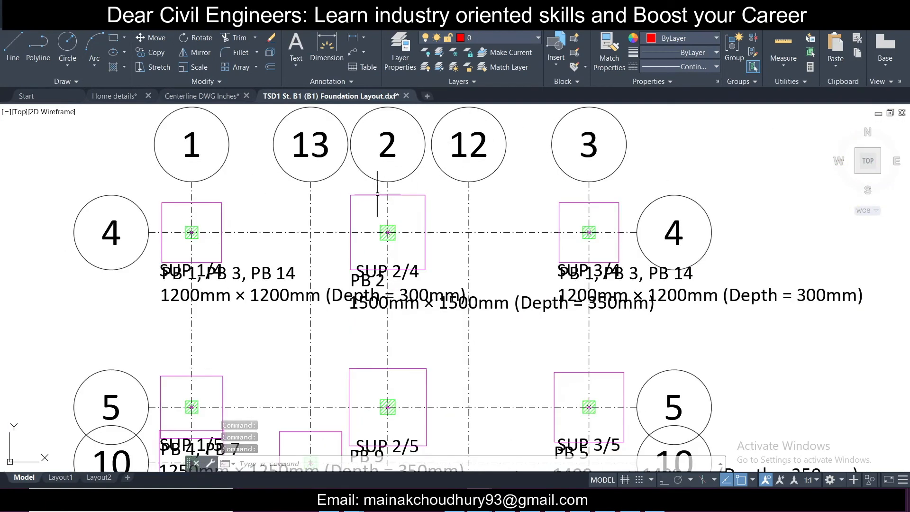
scroll(356, 213, down, 6)
scroll(377, 272, up, 5)
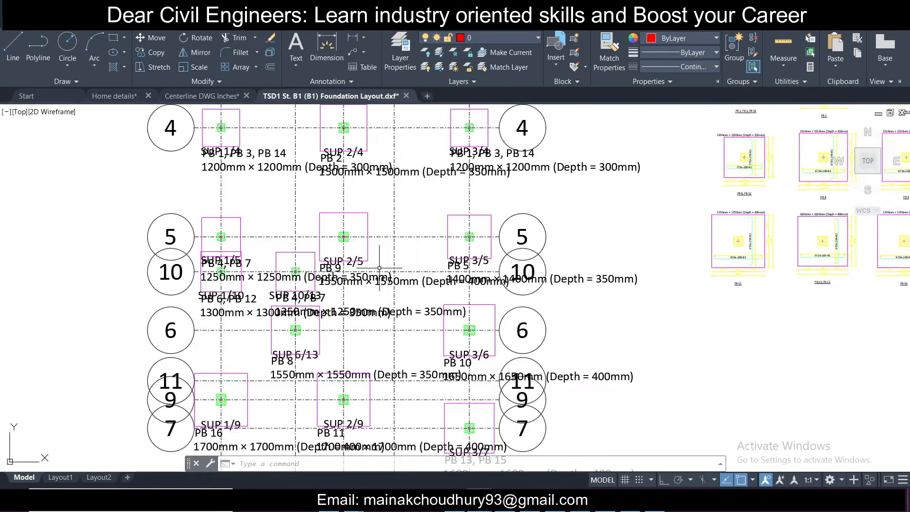
scroll(379, 268, down, 4)
scroll(389, 351, up, 3)
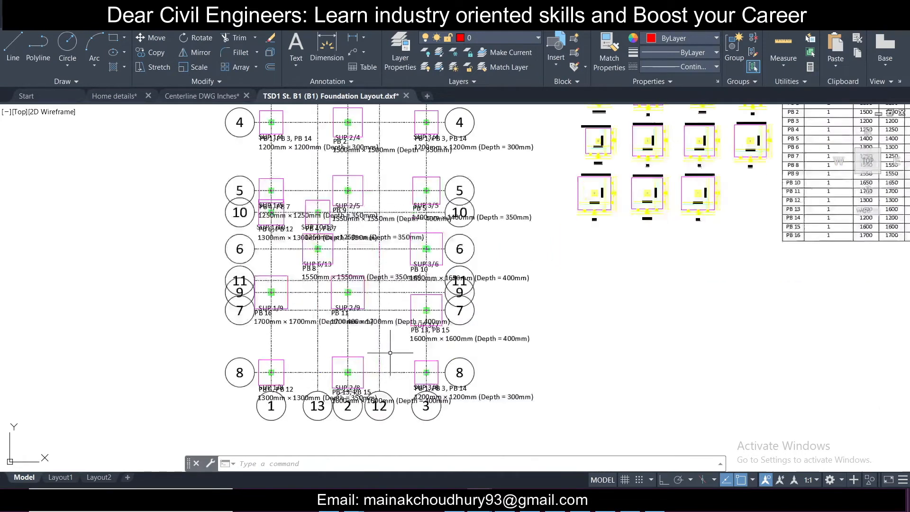
scroll(335, 400, up, 5)
scroll(334, 399, down, 2)
mouse_move(481, 191)
middle_down()
mouse_move(343, 251)
mouse_move(377, 318)
mouse_move(445, 407)
middle_up()
scroll(301, 294, up, 3)
scroll(217, 281, down, 5)
scroll(446, 274, down, 3)
scroll(521, 280, up, 6)
scroll(525, 280, up, 1)
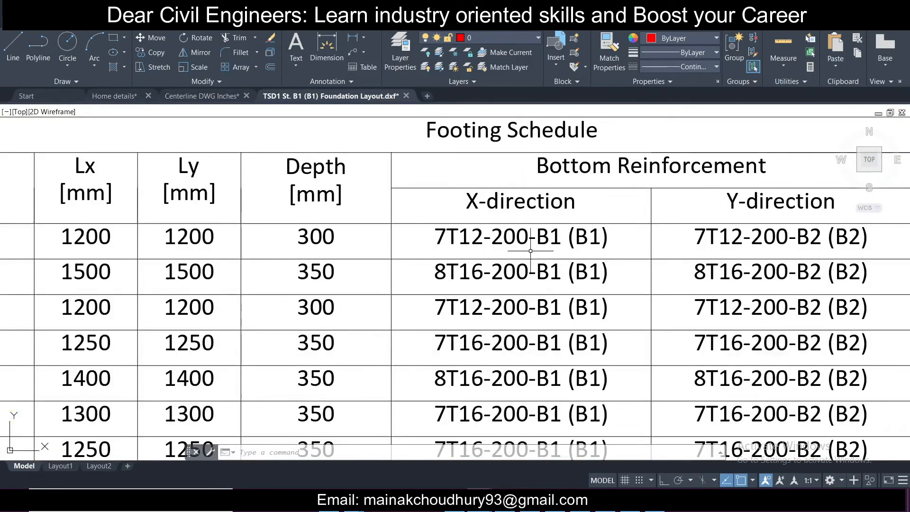
scroll(530, 249, down, 1)
middle_drag(233, 251, 258, 190)
middle_drag(372, 321, 415, 220)
middle_drag(344, 289, 392, 462)
middle_drag(357, 255, 380, 277)
middle_drag(440, 361, 406, 219)
scroll(408, 217, down, 4)
scroll(409, 216, down, 4)
scroll(309, 218, up, 6)
mouse_move(306, 266)
middle_down()
mouse_move(342, 194)
mouse_move(354, 192)
middle_up()
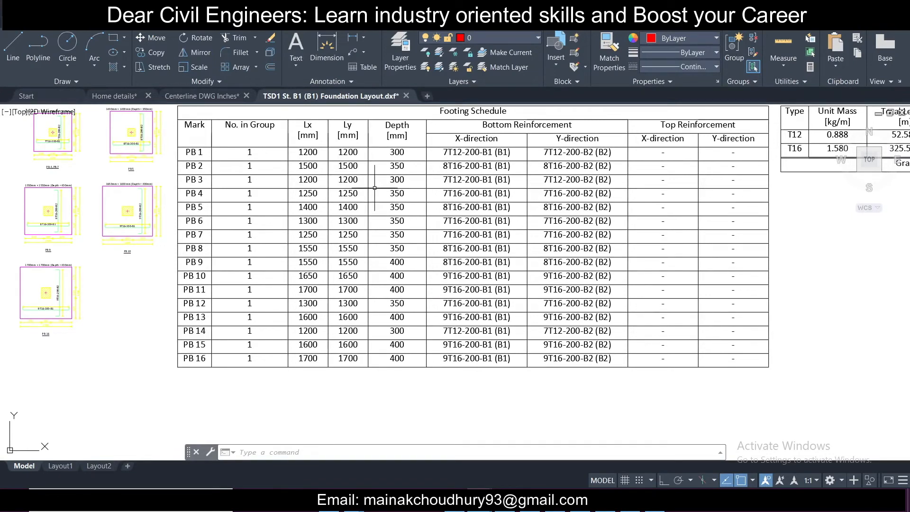
scroll(379, 232, down, 5)
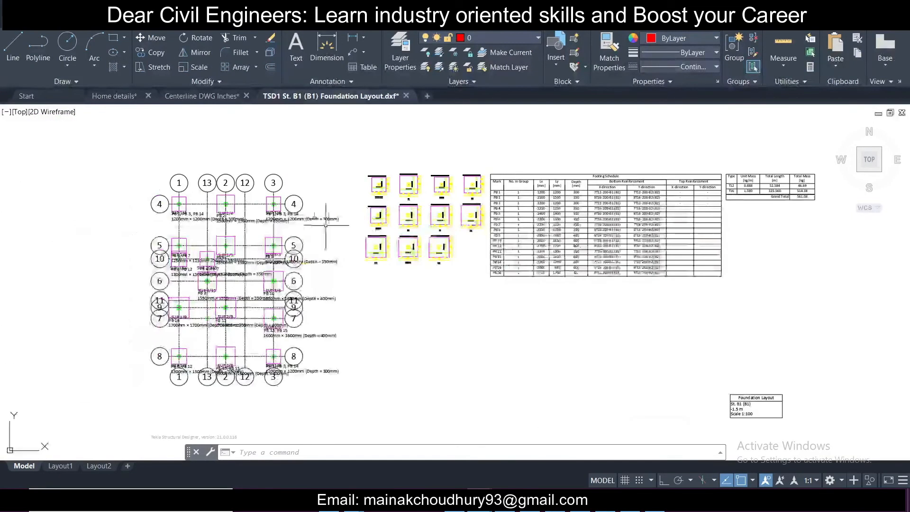
key(alt+Tab)
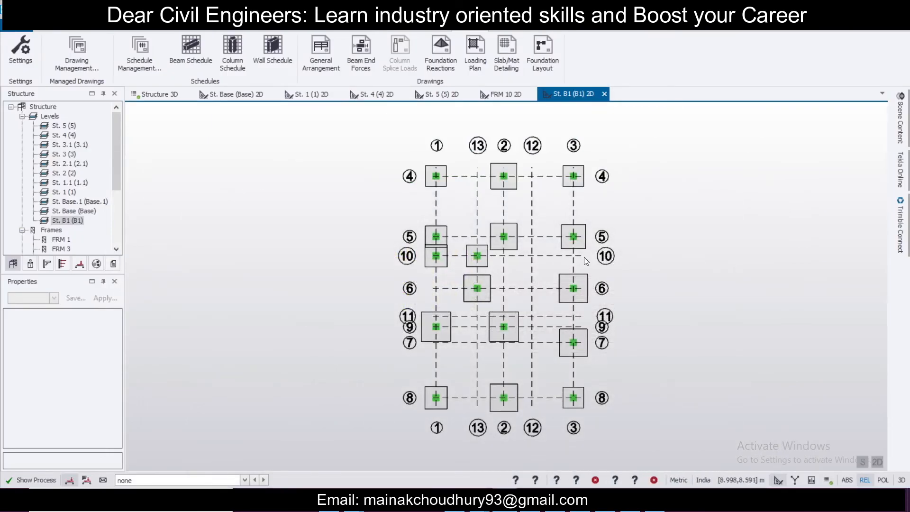
Step: Export the St. B1 (B1) general arrangement as a DXF named "Column layout tsd" into the same client folder
mouse_move(583, 249)
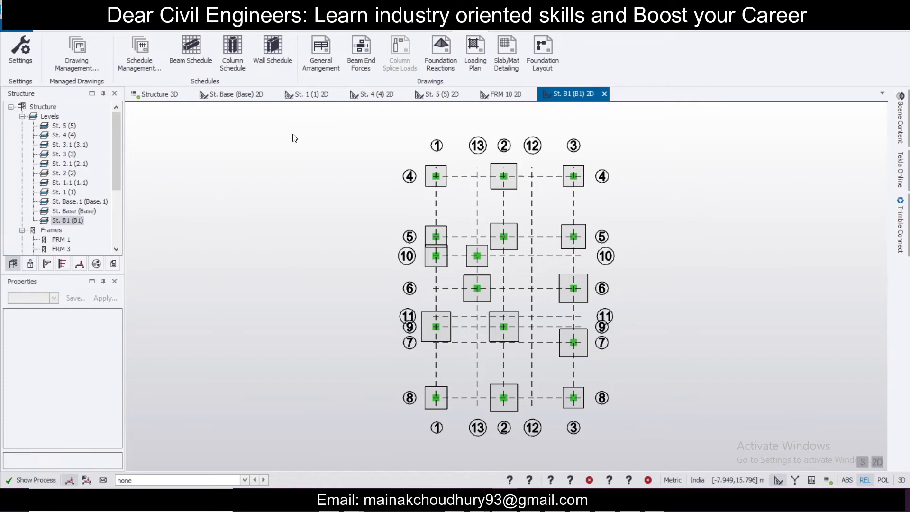
click(329, 50)
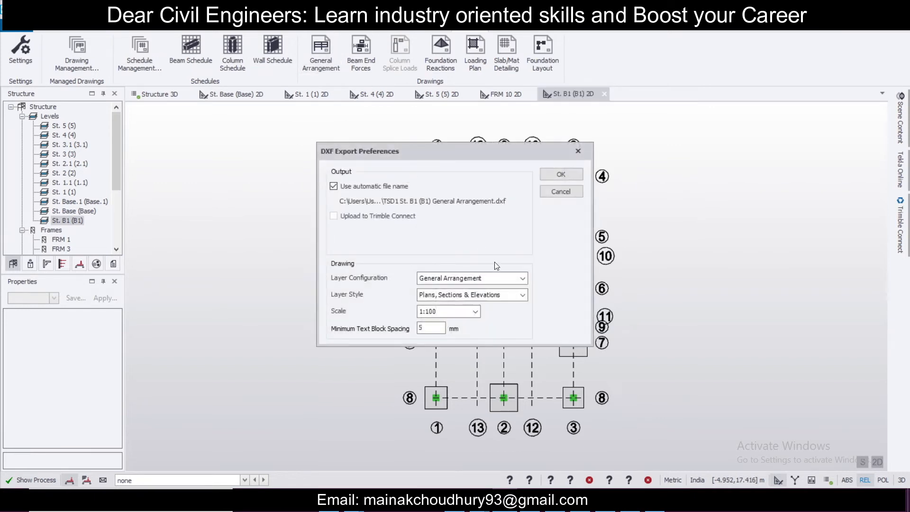
click(334, 186)
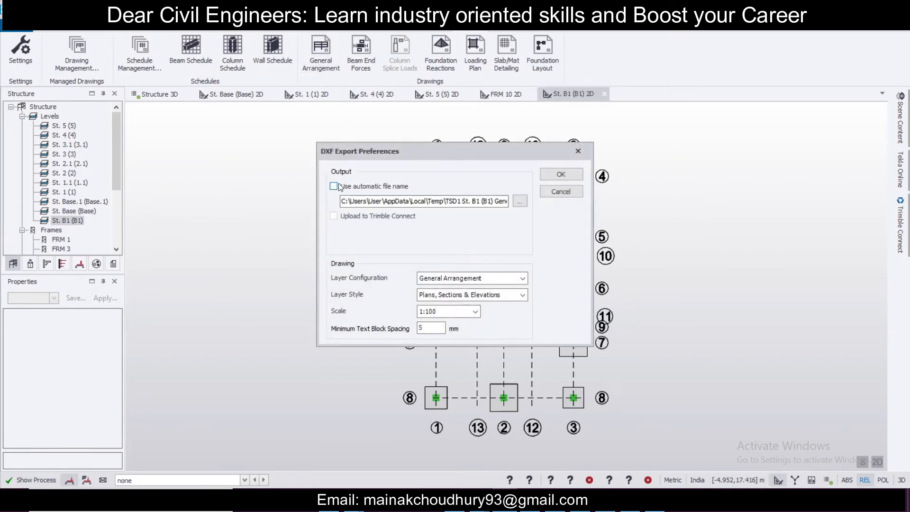
click(520, 200)
click(374, 32)
key(ctrl+v)
key(Return)
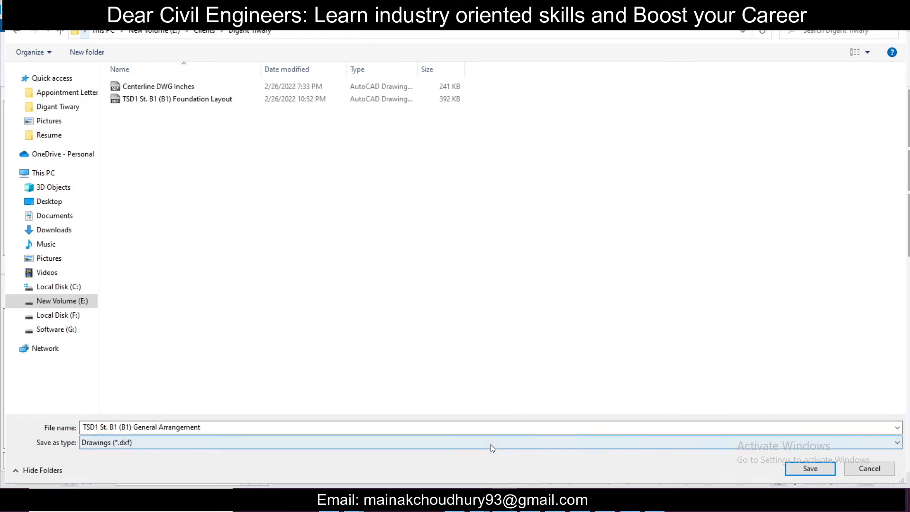
click(489, 424)
text(C)
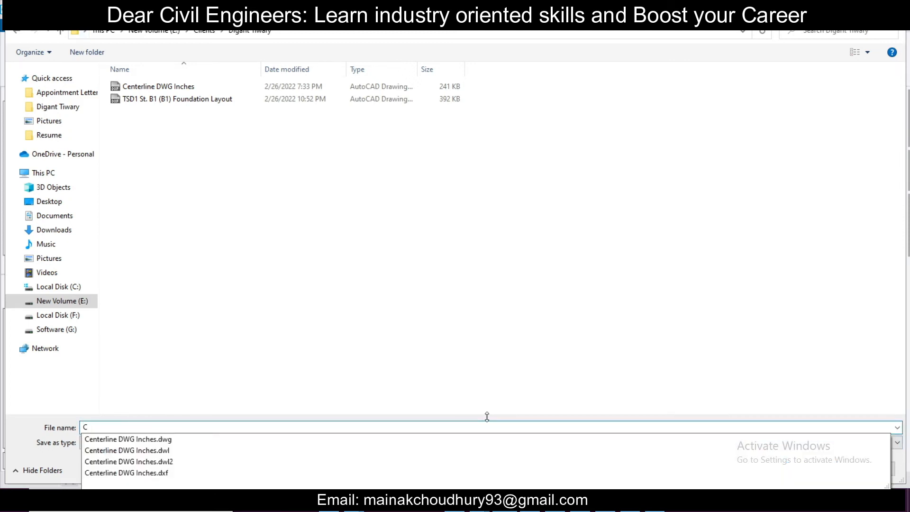
text(olumn layout tsd)
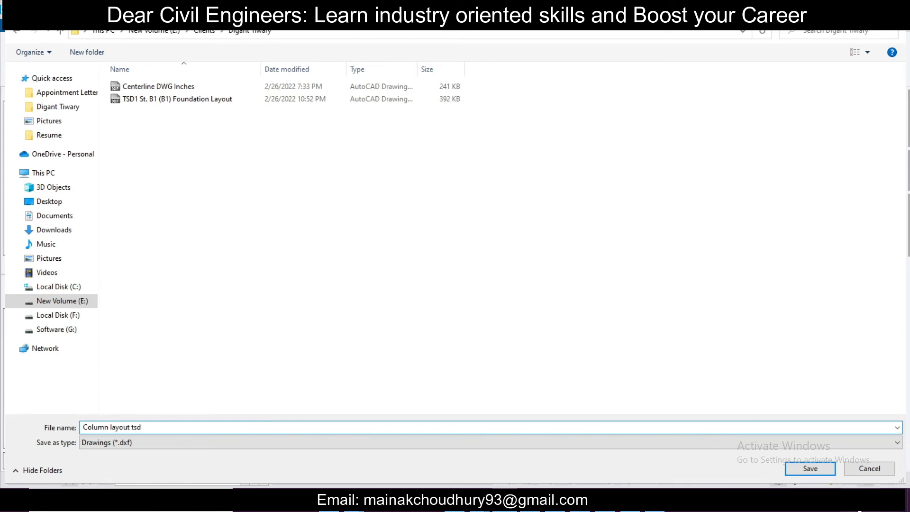
click(820, 467)
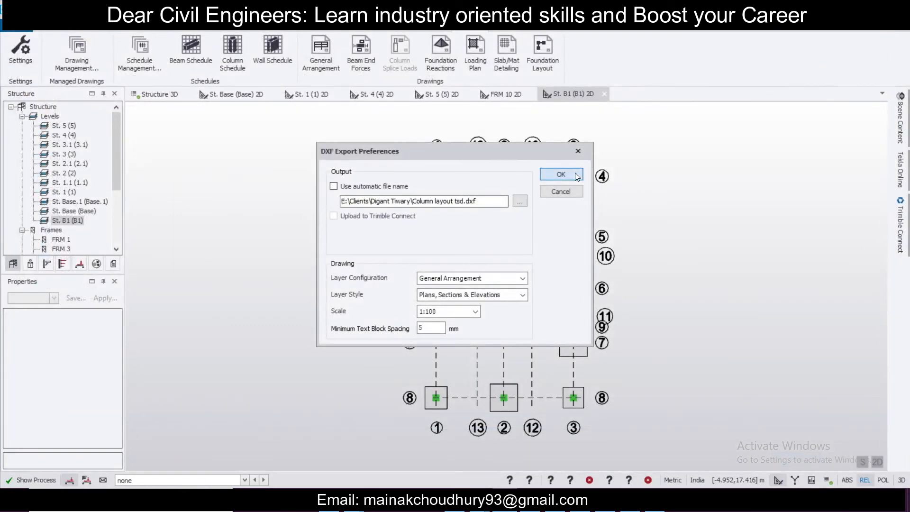
click(560, 174)
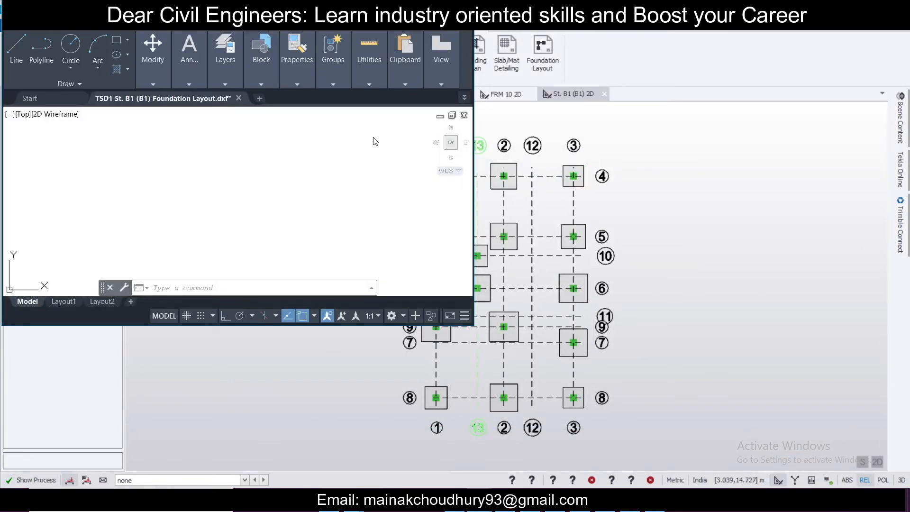
Step: Review the exported column layout drawing in AutoCAD
click(441, 8)
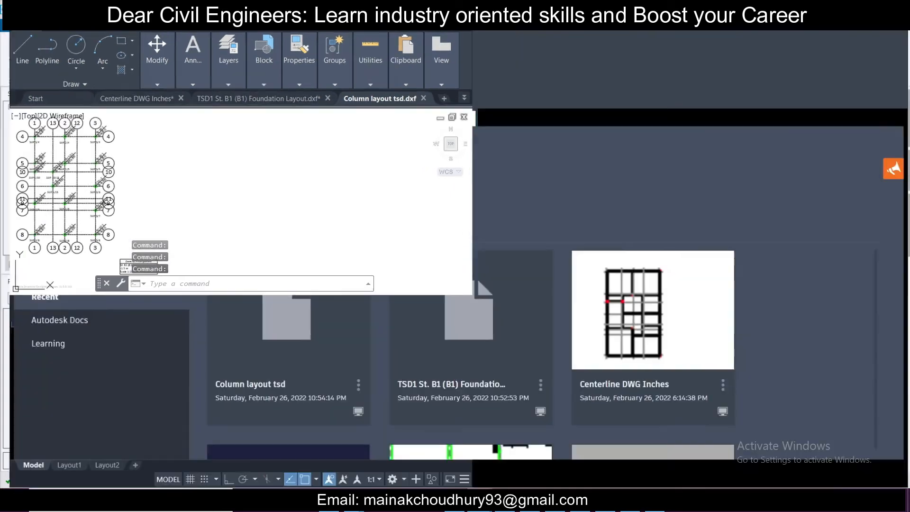
scroll(245, 240, up, 2)
scroll(270, 241, up, 4)
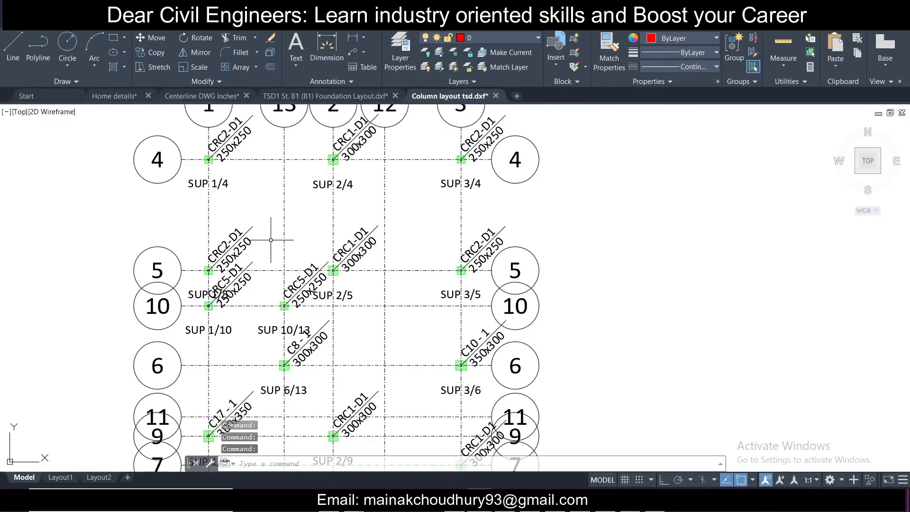
scroll(311, 139, up, 2)
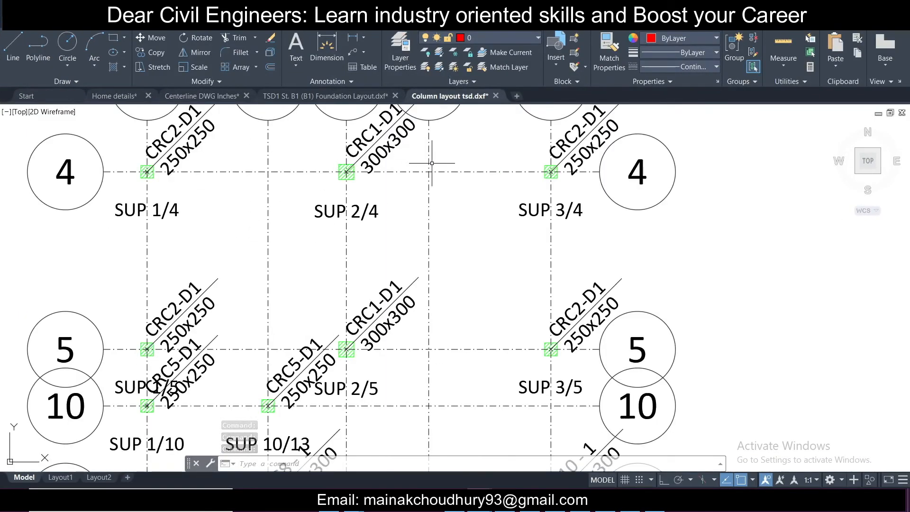
scroll(440, 164, down, 6)
middle_drag(533, 169, 358, 187)
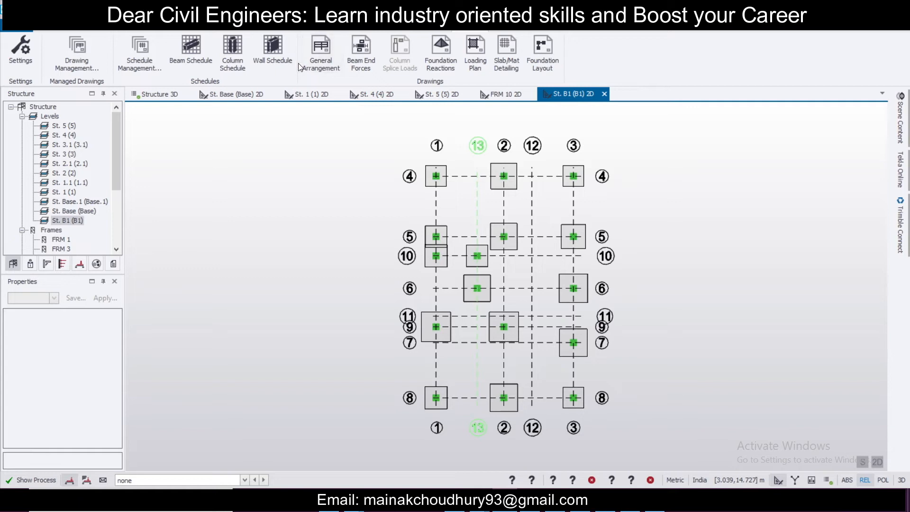
Step: Start a column schedule drawing and include column marks CRC1-D1 through CRC6-D1
click(245, 52)
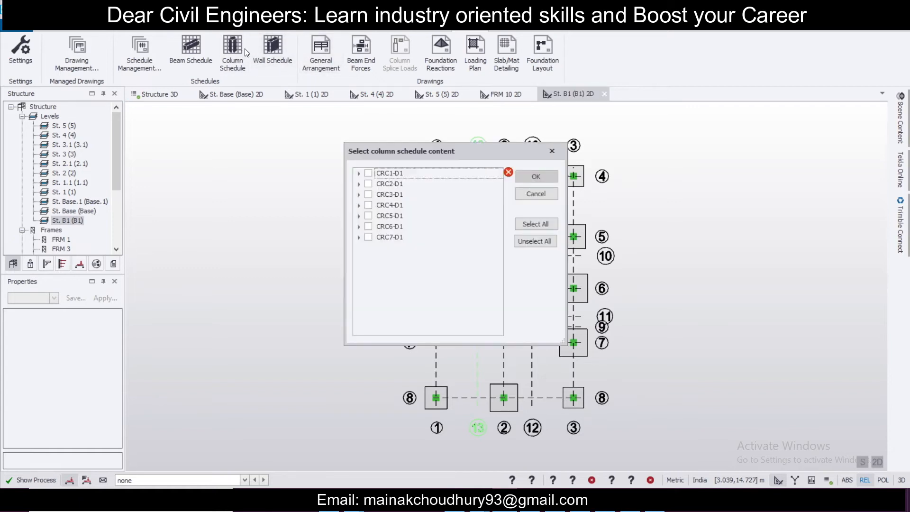
click(368, 173)
click(368, 184)
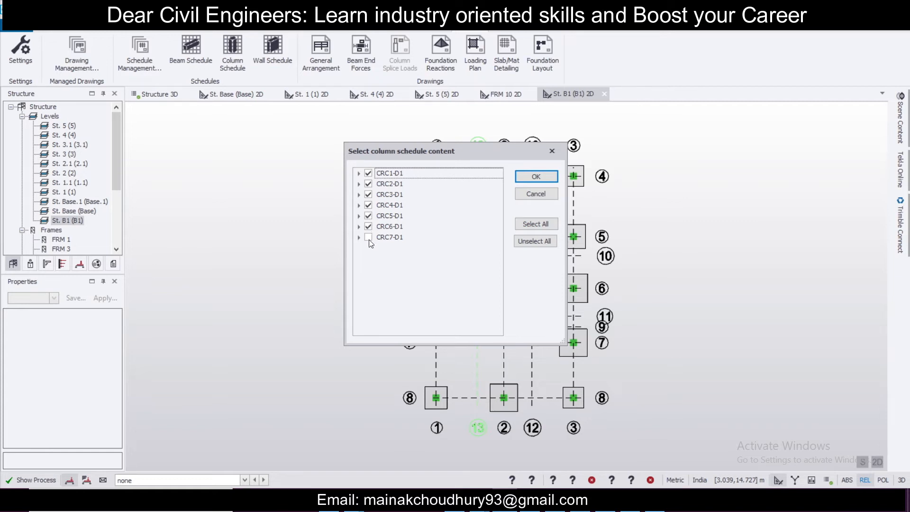
click(551, 177)
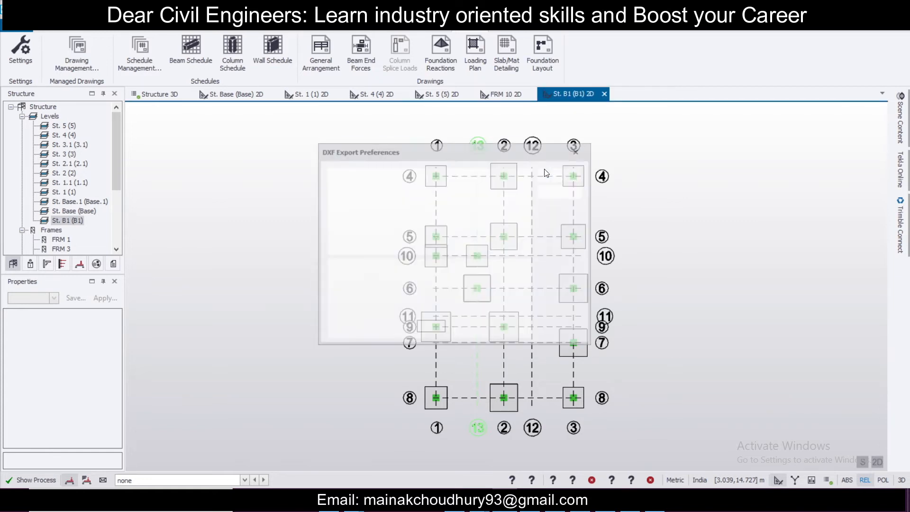
Step: Export the column schedule as a DXF named "TSD1 St. B1 (B1) Concrete Column Schedule" into the client folder at 1:25
click(334, 186)
click(519, 201)
click(348, 30)
key(Return)
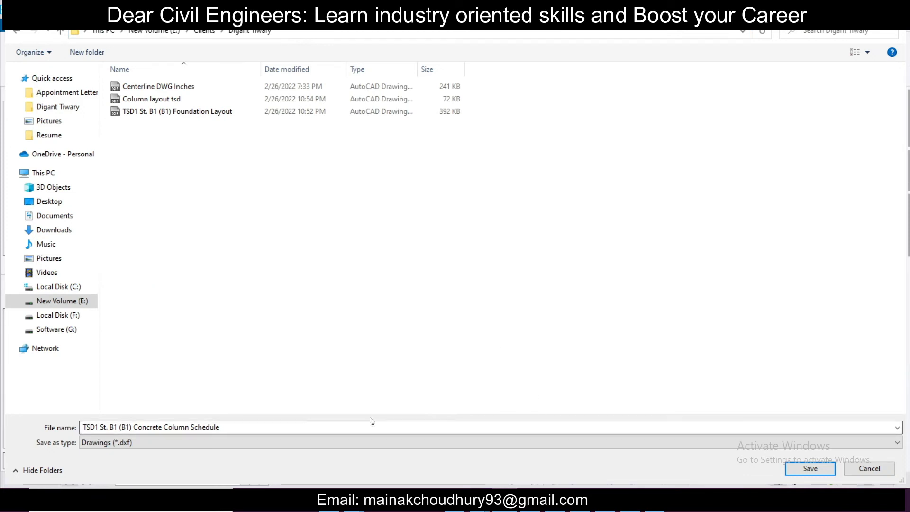
click(807, 469)
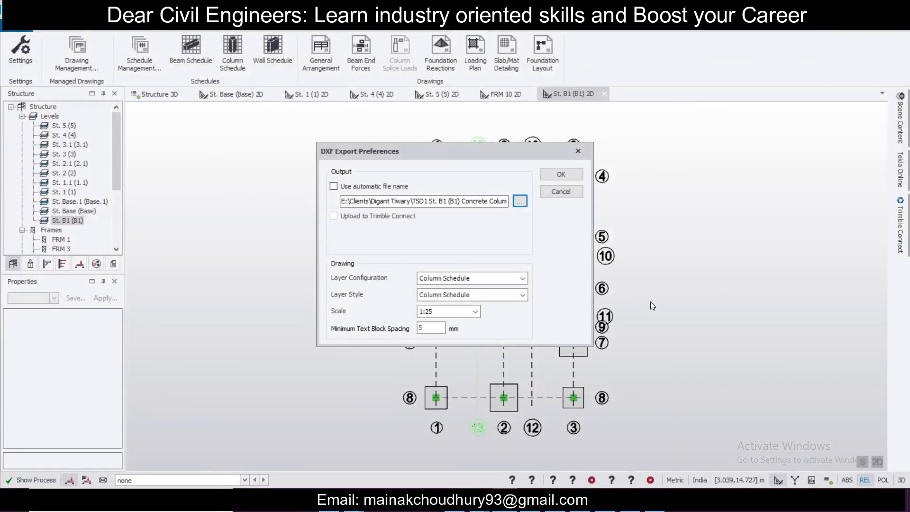
click(560, 174)
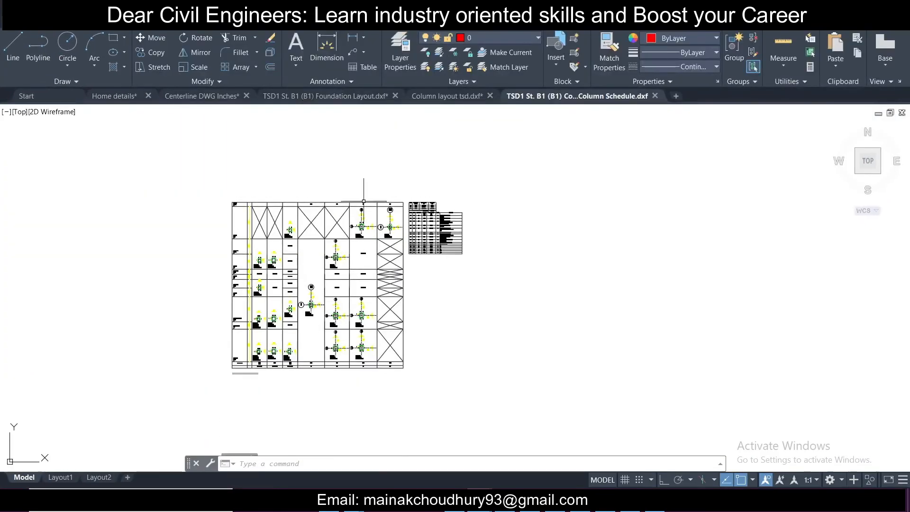
Step: Review the exported column schedule sections and reinforcement details in AutoCAD
scroll(324, 260, up, 4)
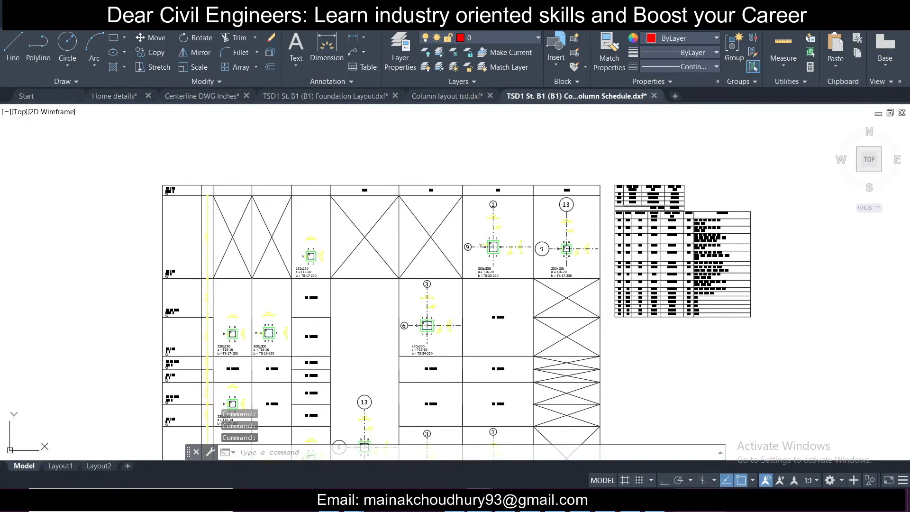
key(alt+Tab)
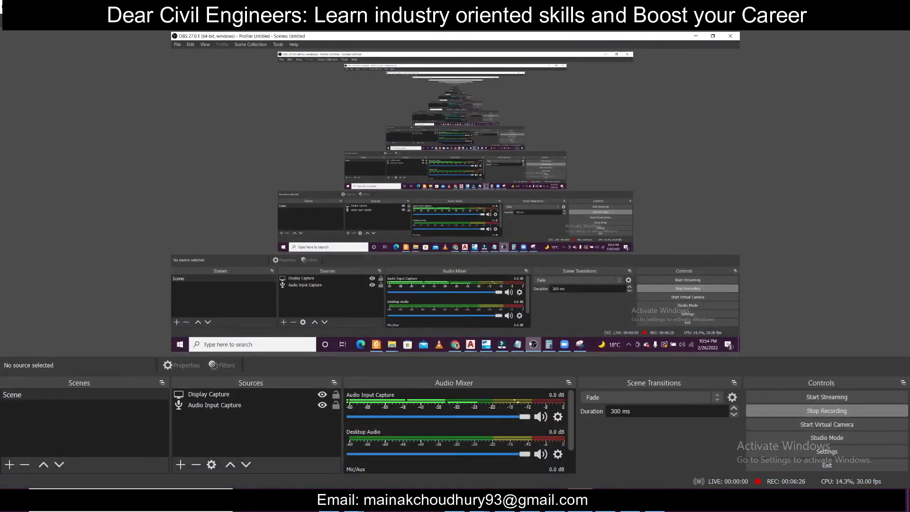
key(alt+Tab)
scroll(420, 321, up, 4)
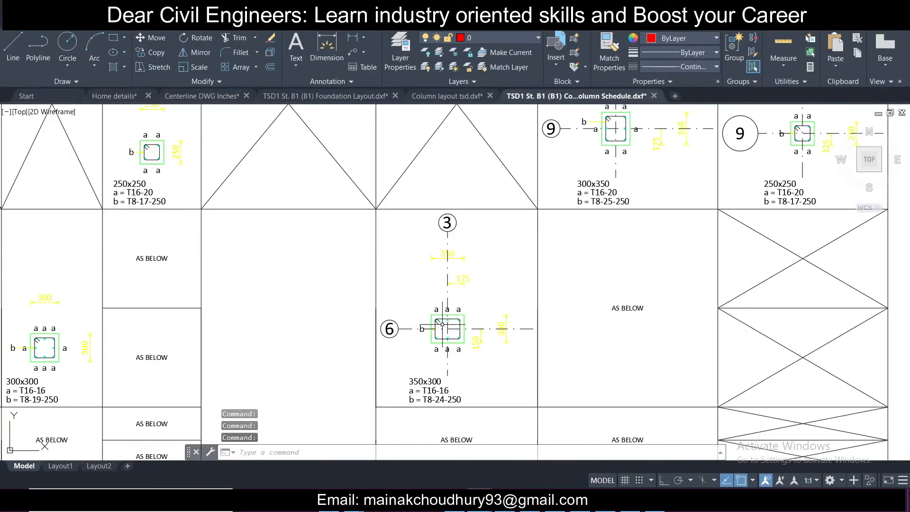
scroll(446, 309, down, 5)
scroll(317, 341, up, 6)
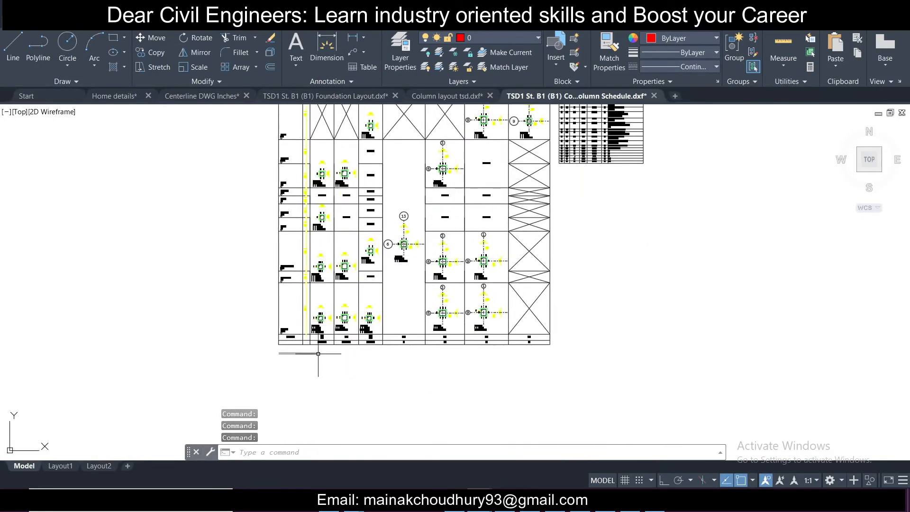
middle_drag(345, 235, 350, 299)
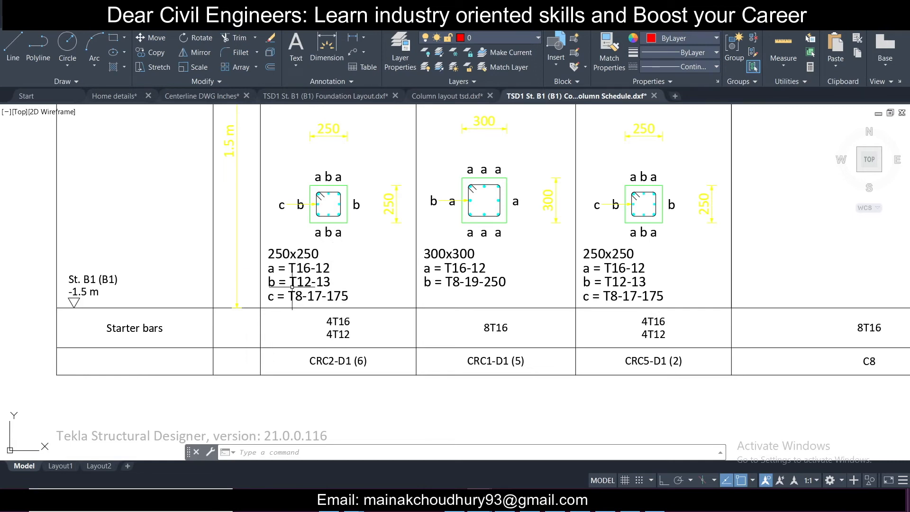
scroll(300, 282, up, 2)
middle_drag(358, 197, 366, 232)
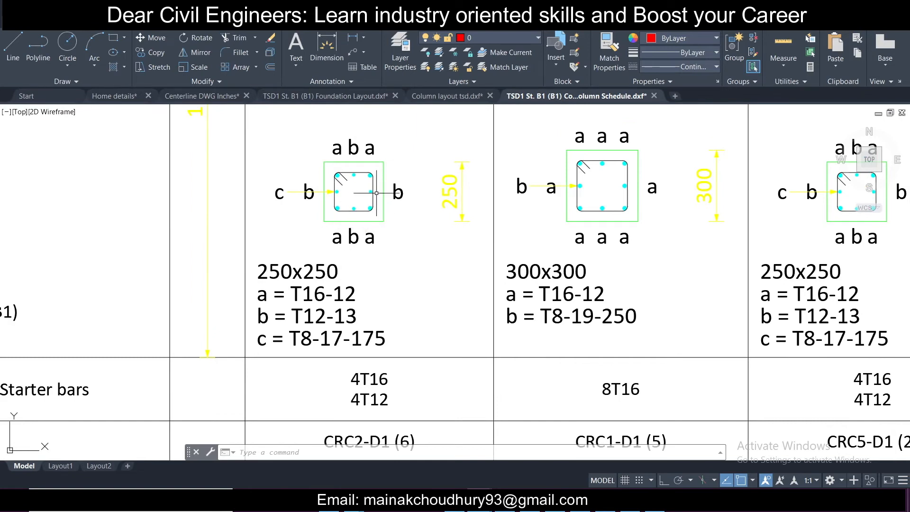
scroll(349, 198, down, 2)
scroll(558, 186, up, 2)
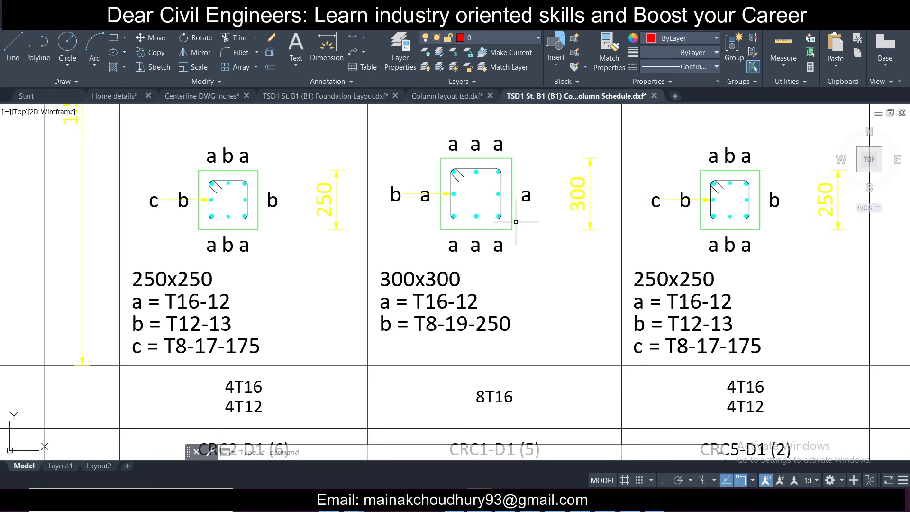
scroll(449, 205, down, 6)
scroll(485, 270, up, 6)
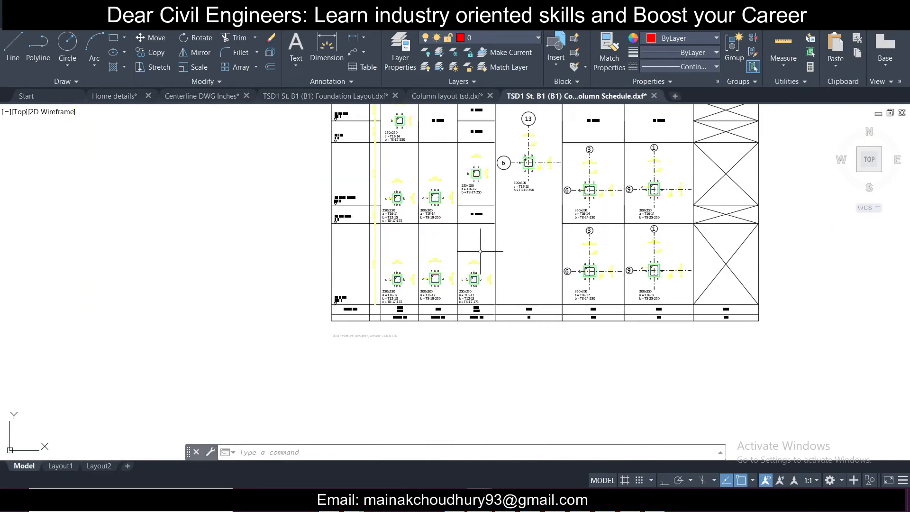
scroll(535, 203, down, 6)
scroll(535, 202, up, 8)
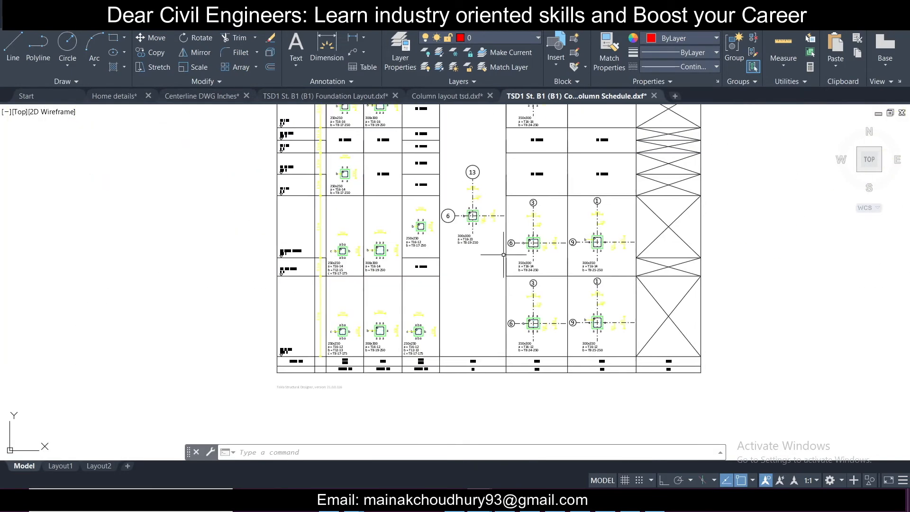
scroll(450, 242, down, 6)
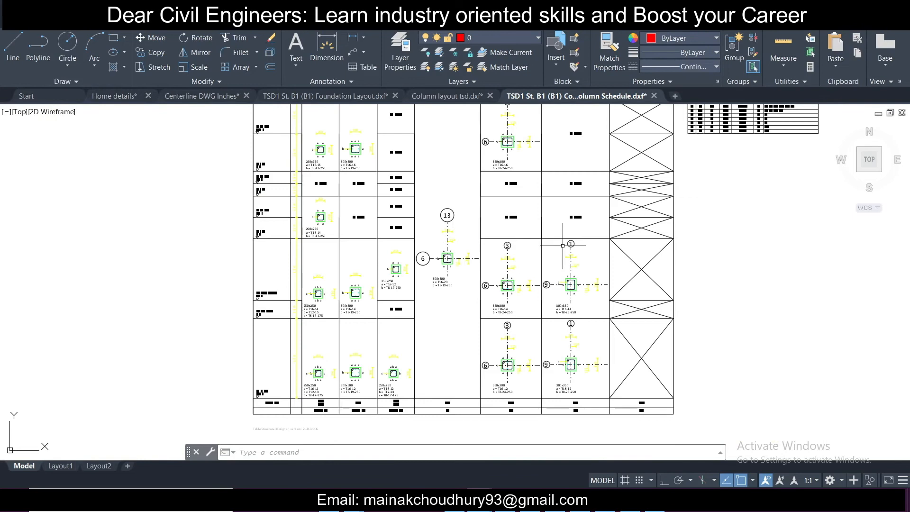
scroll(415, 312, up, 7)
scroll(415, 312, down, 6)
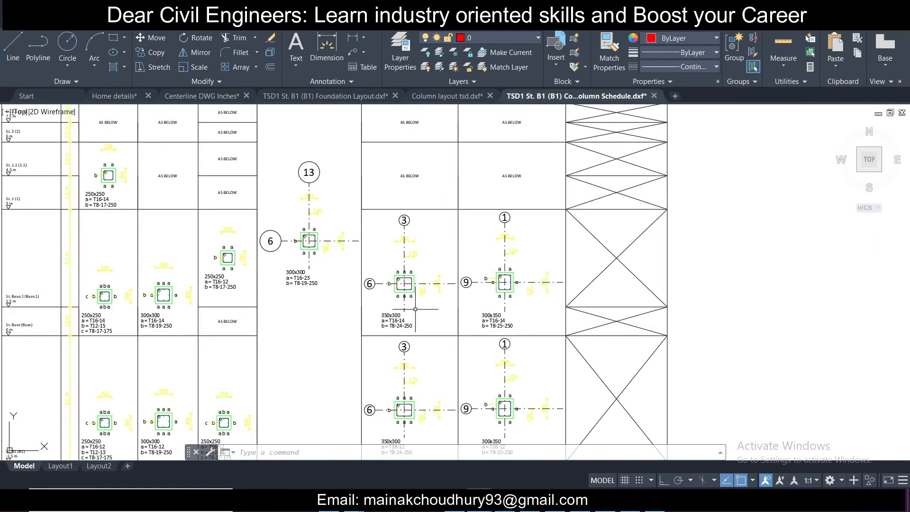
scroll(444, 265, up, 8)
scroll(444, 257, down, 8)
middle_drag(432, 165, 470, 274)
middle_drag(457, 154, 460, 263)
middle_drag(487, 180, 422, 278)
Step: Examine the rebar mass and bar bending tables in the exported column schedule
scroll(505, 216, up, 6)
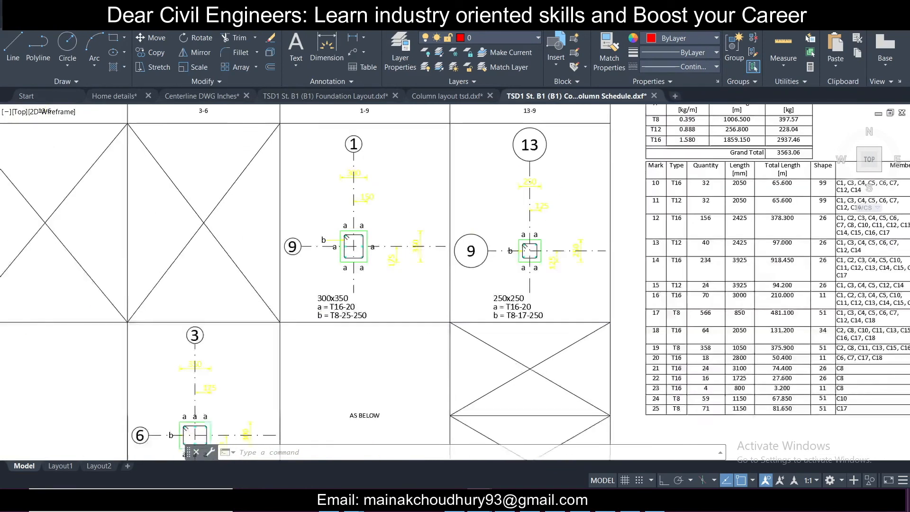
scroll(503, 219, down, 6)
middle_drag(800, 216, 532, 211)
scroll(510, 213, up, 4)
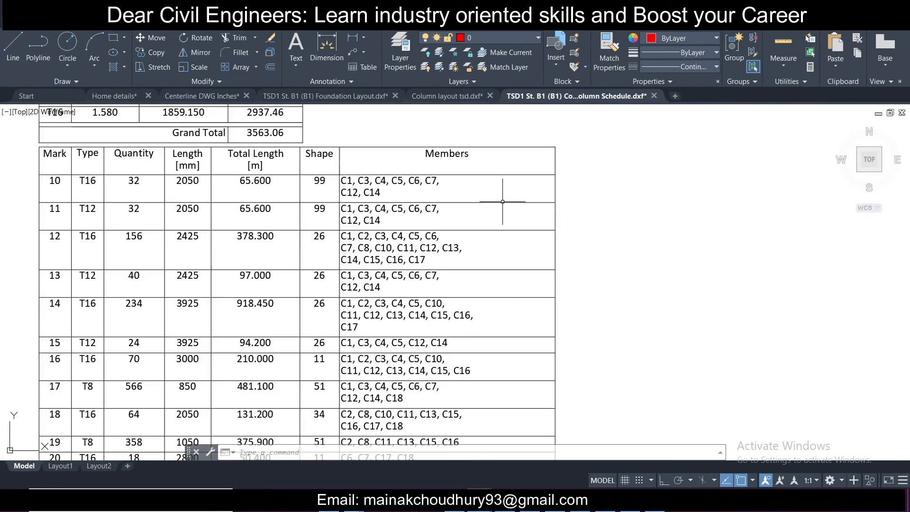
middle_drag(185, 199, 322, 227)
scroll(234, 207, up, 4)
scroll(234, 207, down, 10)
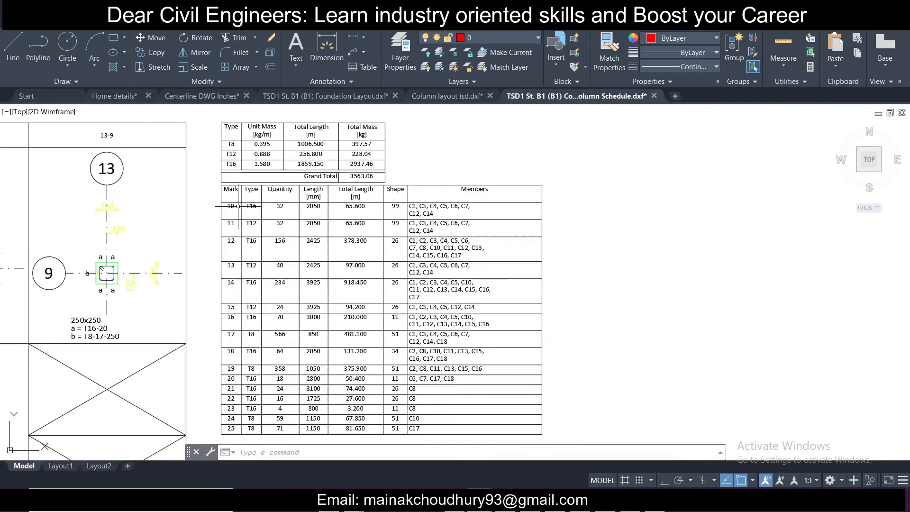
scroll(240, 205, up, 4)
middle_drag(273, 139, 291, 197)
scroll(292, 197, up, 2)
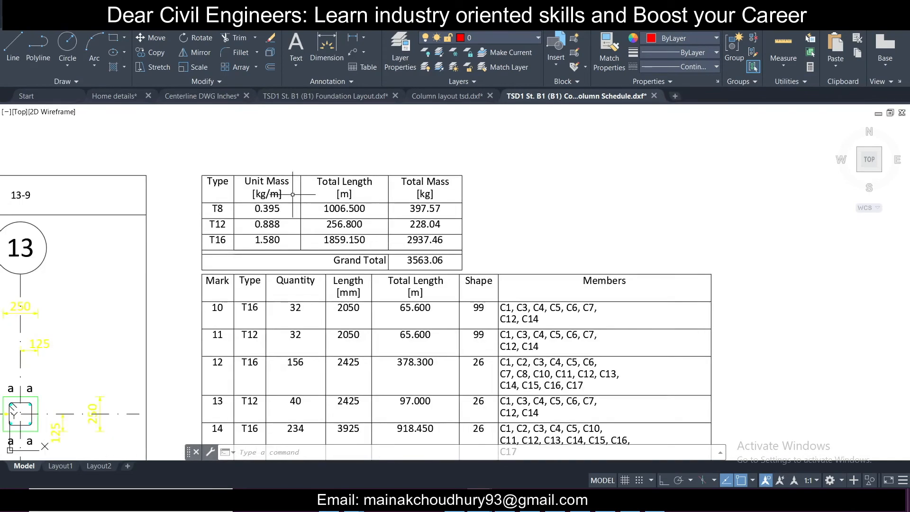
scroll(292, 196, down, 5)
scroll(285, 238, up, 3)
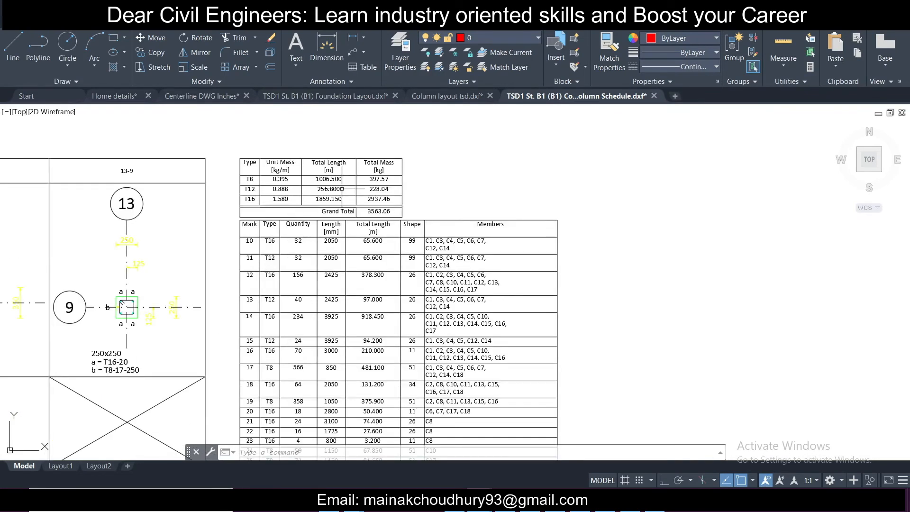
scroll(342, 189, up, 4)
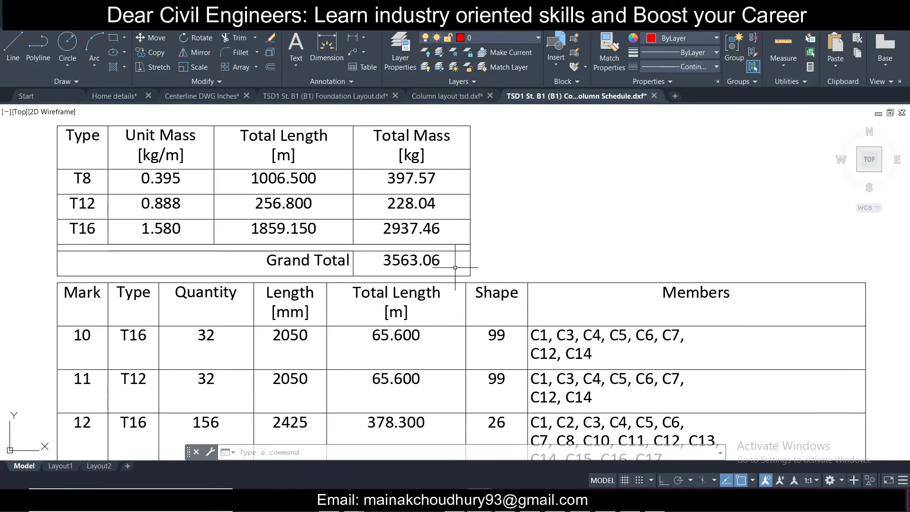
scroll(396, 264, down, 6)
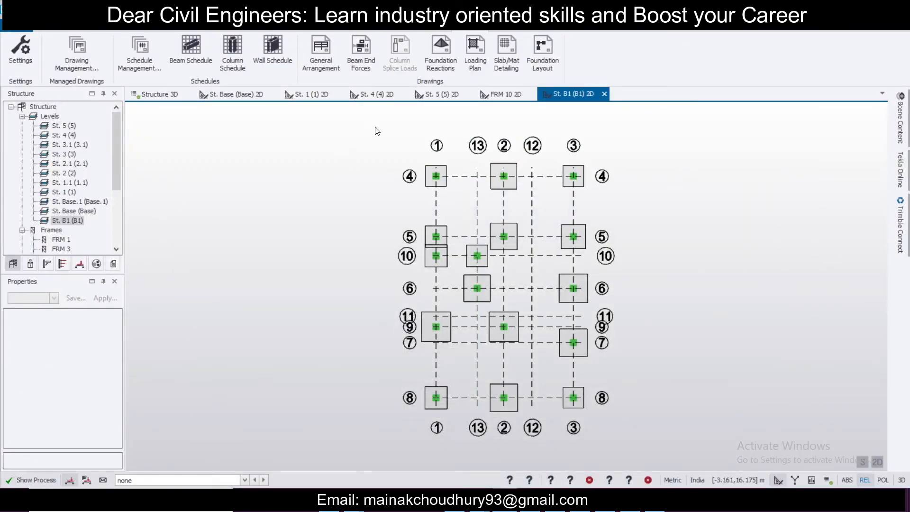
Step: Export the St. Base (Base) general arrangement as a DXF named "PB layout" into the client folder at 1:100
click(234, 94)
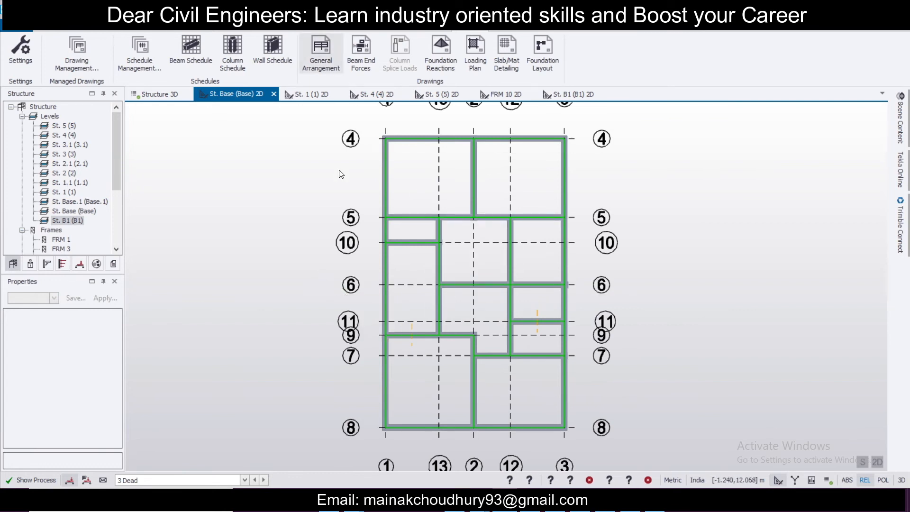
click(321, 56)
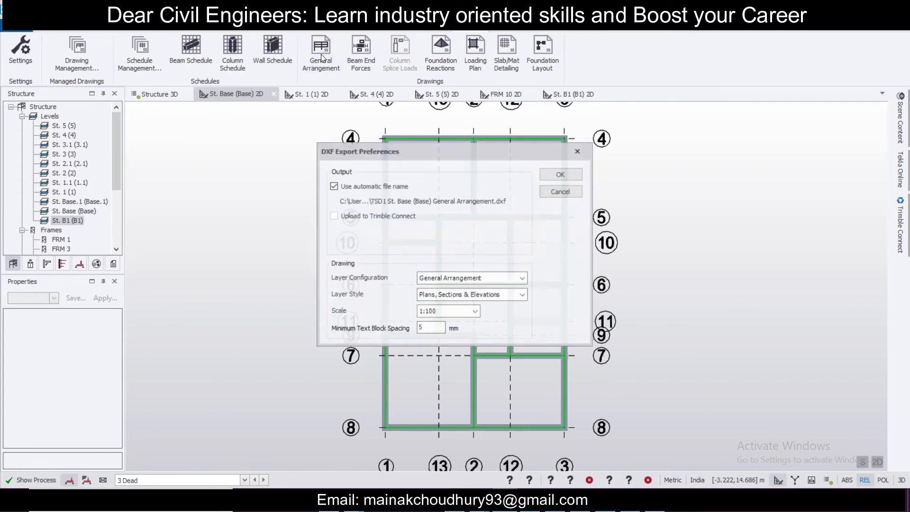
click(334, 186)
click(519, 202)
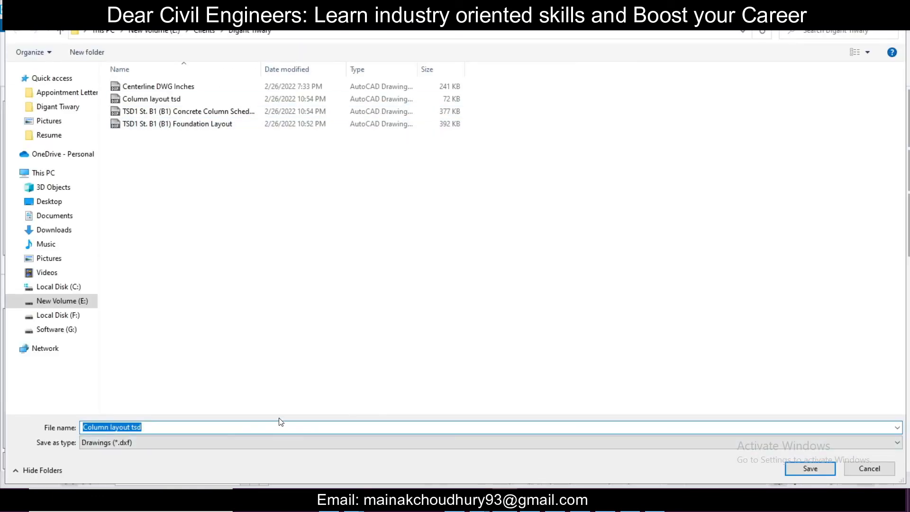
text(Be)
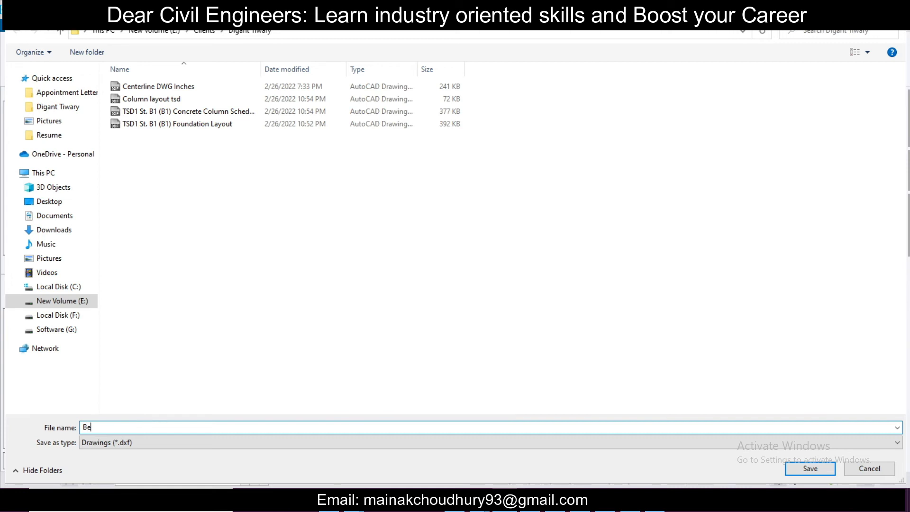
text(B layout)
click(797, 469)
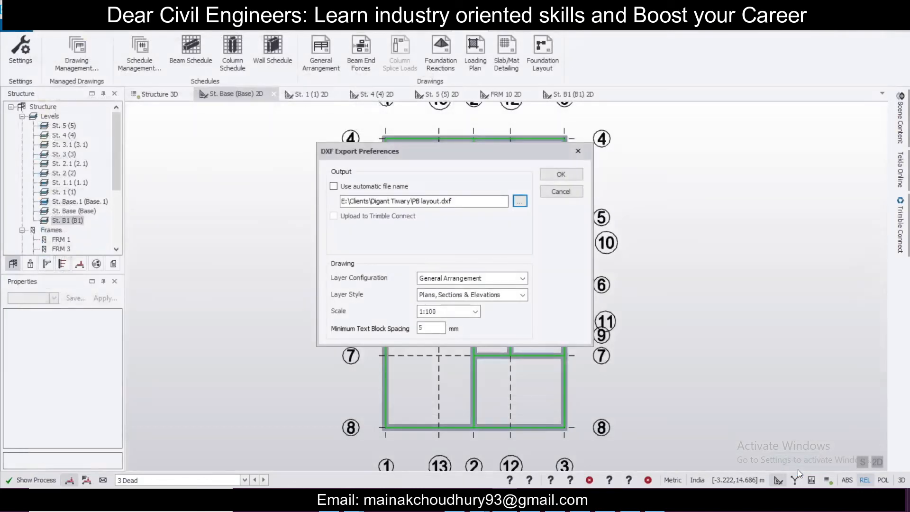
click(544, 170)
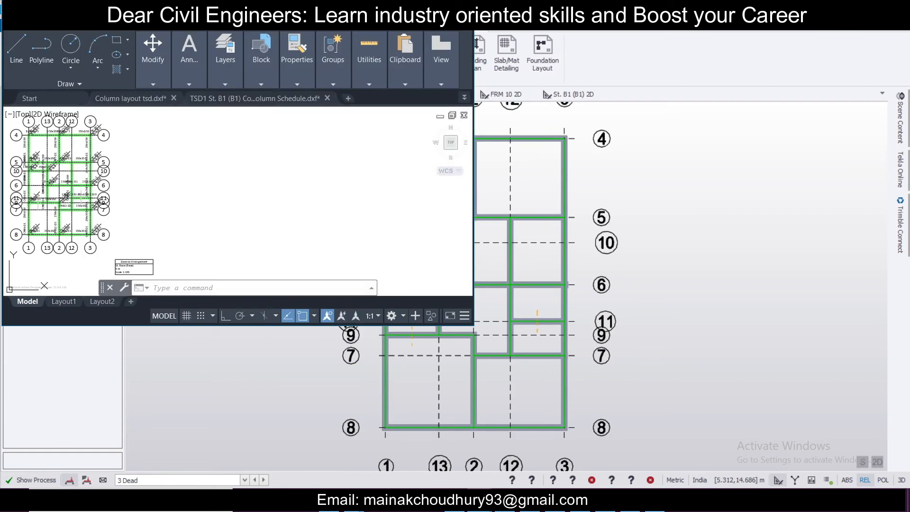
Step: Review the exported PB layout plinth beam drawing in AutoCAD
click(439, 8)
scroll(230, 197, up, 6)
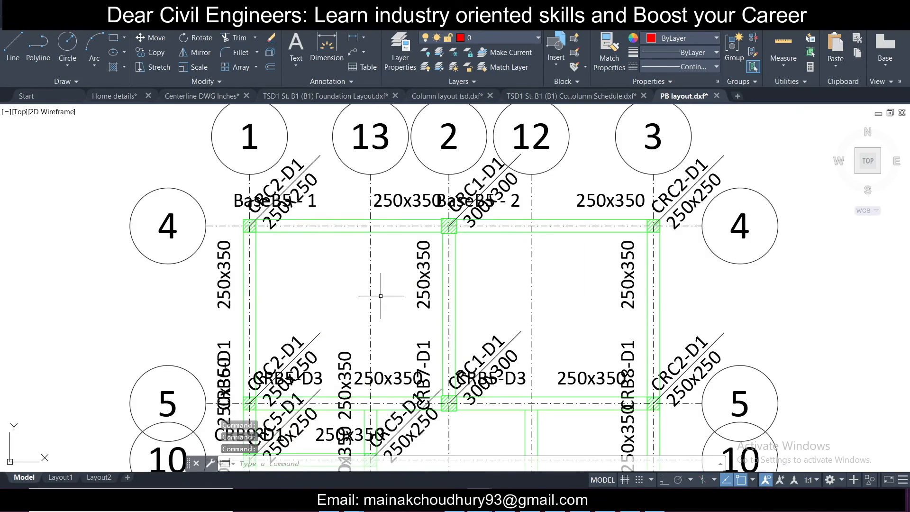
scroll(380, 296, down, 2)
mouse_move(417, 402)
middle_down()
mouse_move(419, 230)
mouse_move(425, 341)
mouse_move(423, 264)
mouse_move(426, 306)
middle_up()
mouse_move(490, 275)
middle_down()
mouse_move(475, 325)
mouse_move(476, 259)
middle_up()
scroll(475, 325, up, 2)
scroll(479, 259, down, 2)
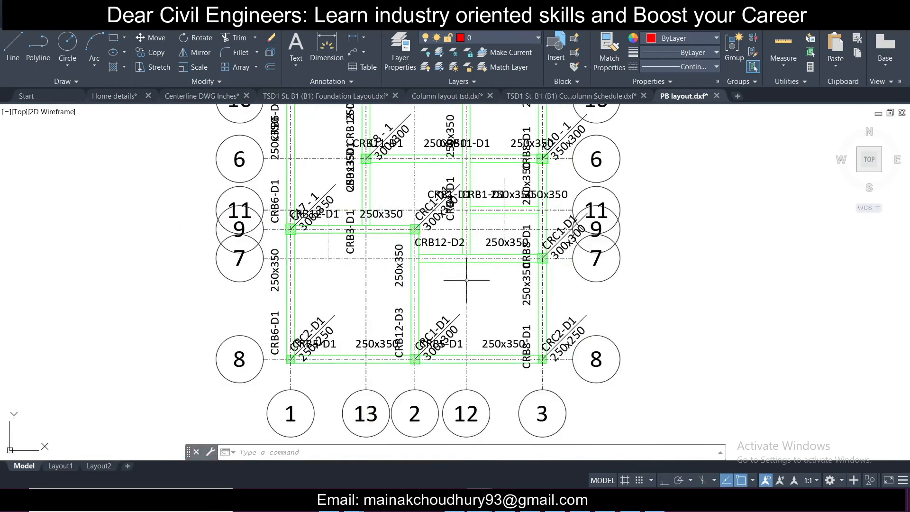
scroll(478, 280, up, 2)
scroll(493, 280, down, 4)
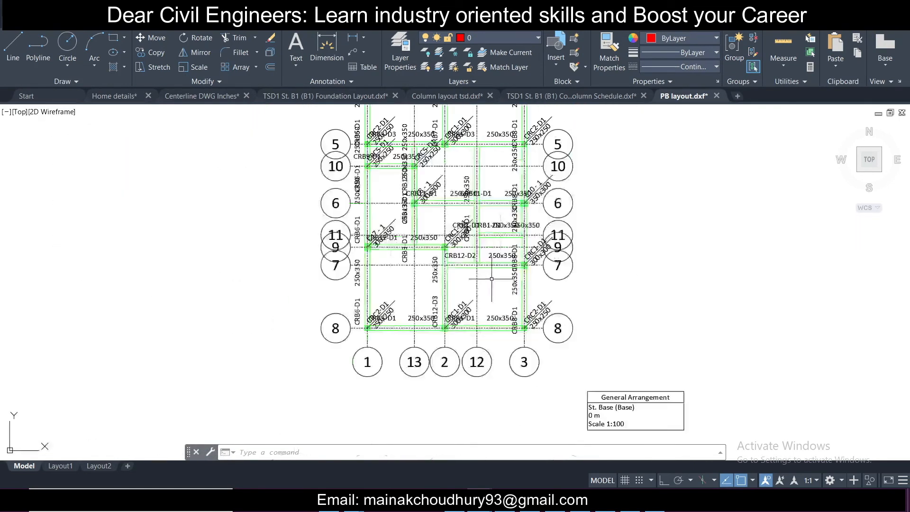
mouse_move(506, 285)
middle_down()
mouse_move(507, 315)
mouse_move(501, 272)
middle_up()
scroll(506, 315, up, 2)
scroll(501, 262, up, 2)
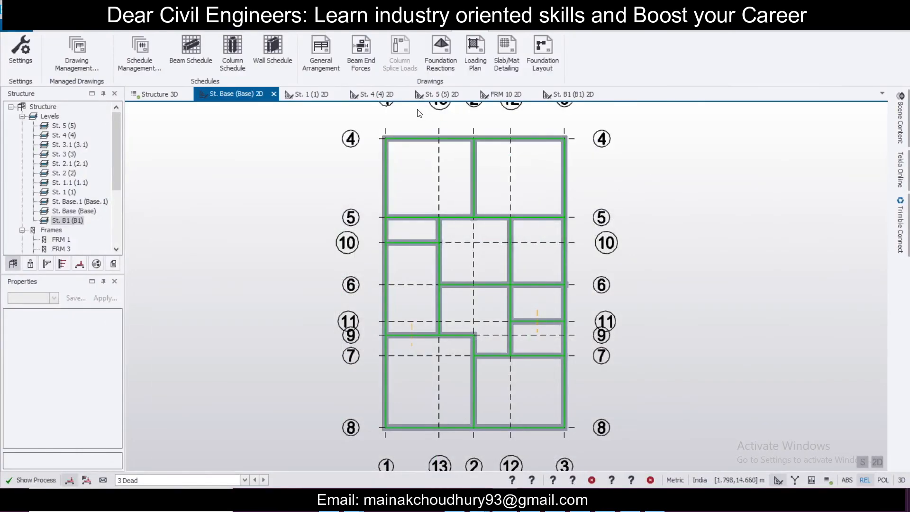
Step: Export the St. Base (Base) beam schedule as a DXF named "PB Schedule" into the client folder
click(200, 55)
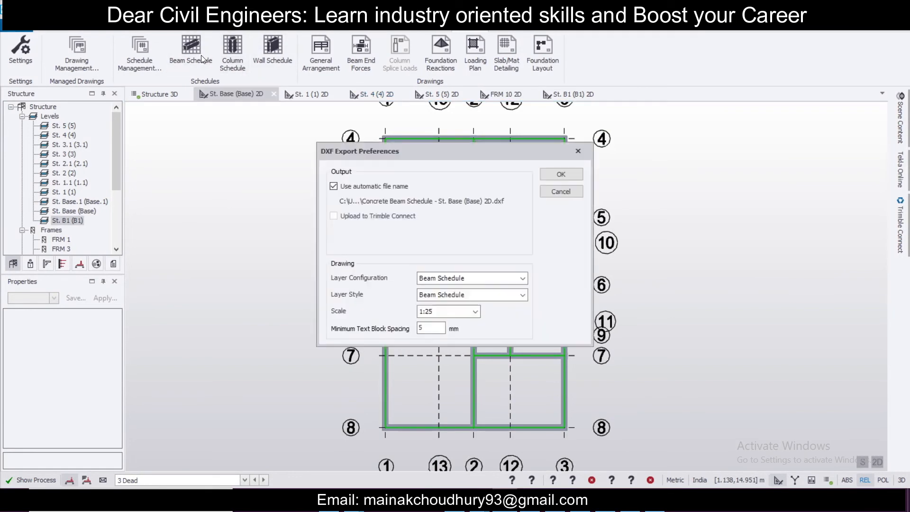
click(334, 186)
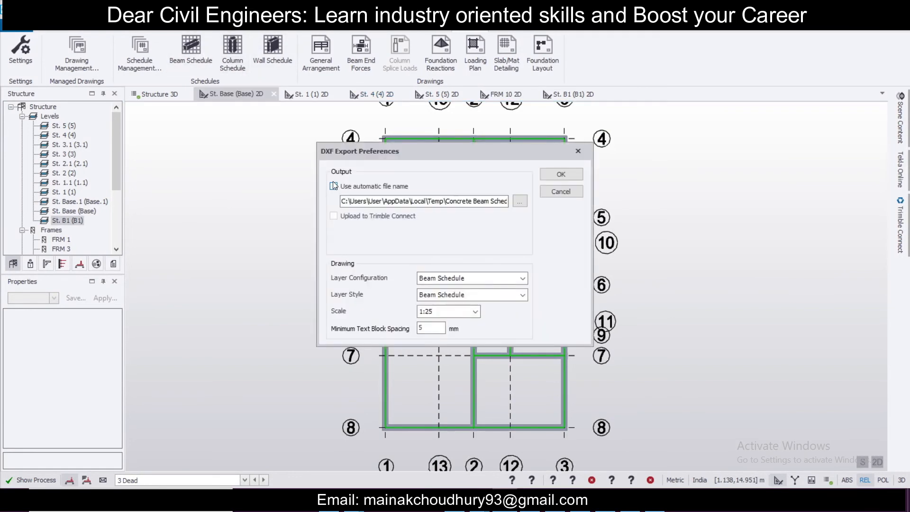
click(520, 201)
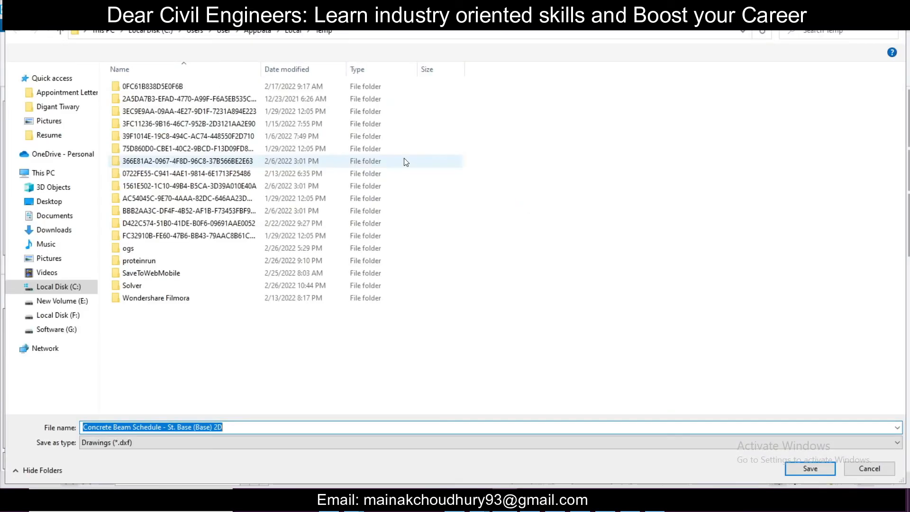
click(386, 32)
key(Return)
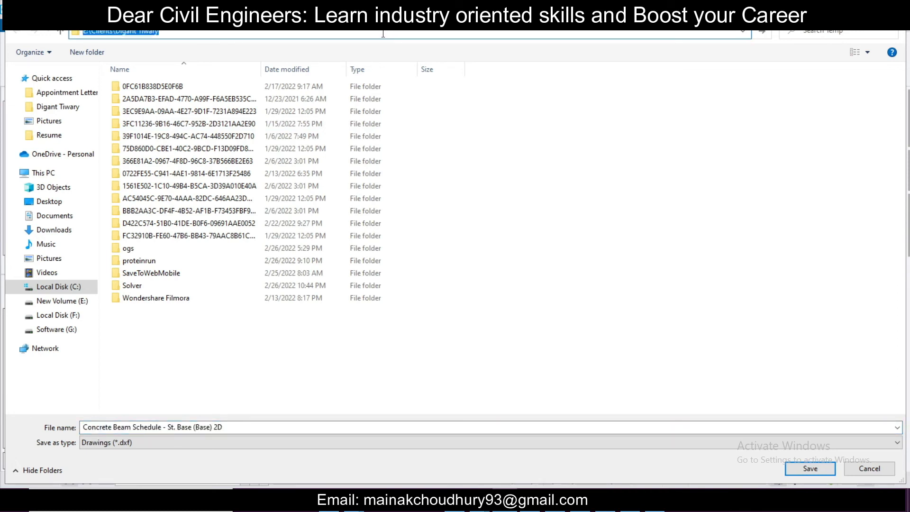
click(240, 113)
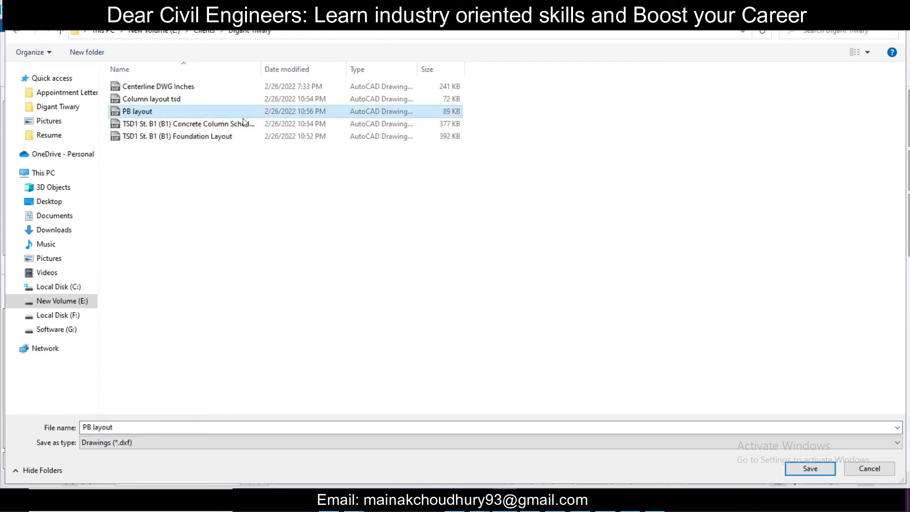
double_click(137, 425)
text(Sch)
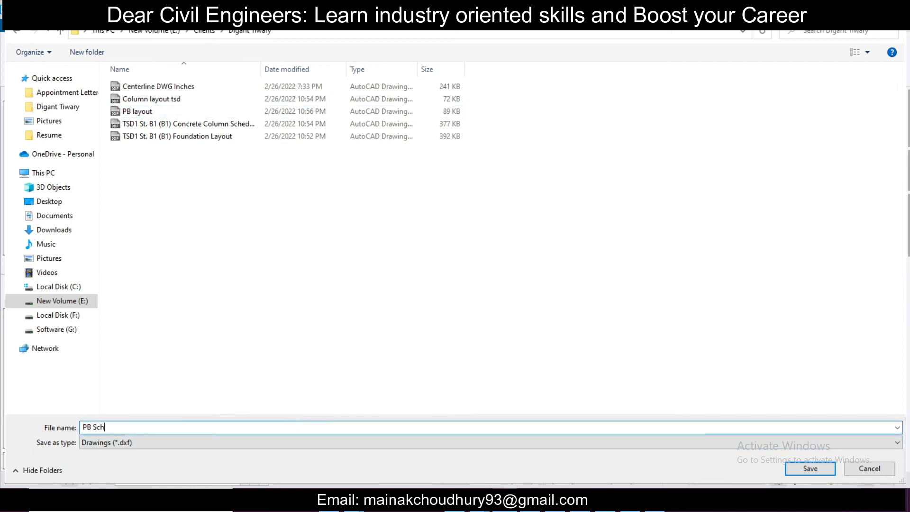
text(edule)
click(826, 467)
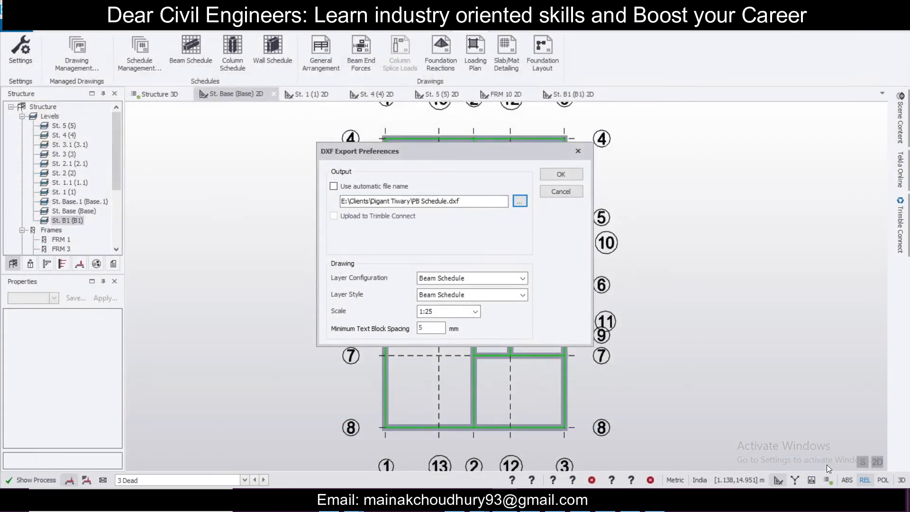
click(560, 174)
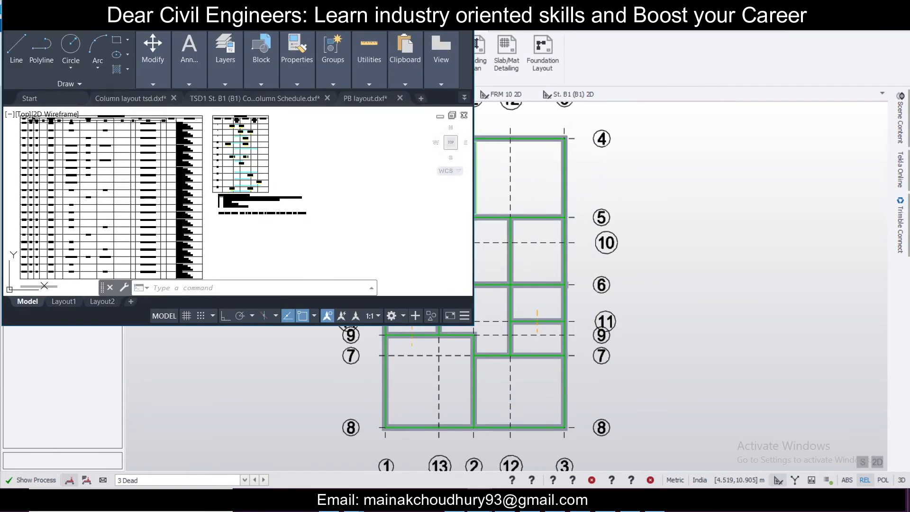
Step: Review the exported PB Schedule table in AutoCAD and compare it with the PB layout drawing
click(441, 10)
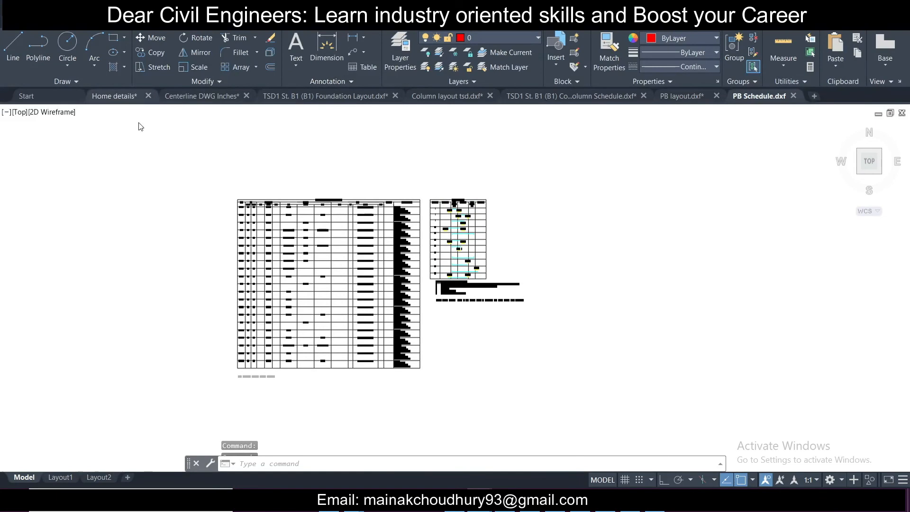
scroll(215, 163, up, 6)
scroll(532, 386, up, 4)
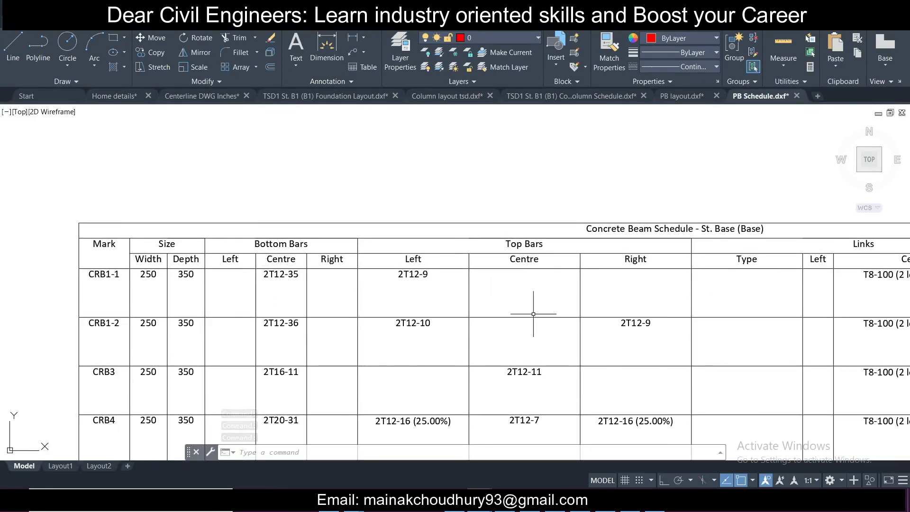
middle_drag(623, 321, 601, 270)
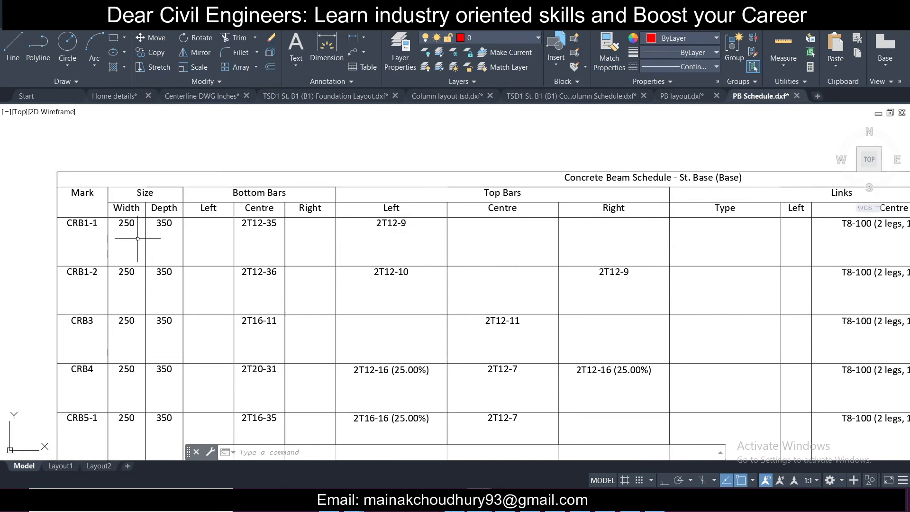
click(691, 97)
scroll(369, 234, up, 2)
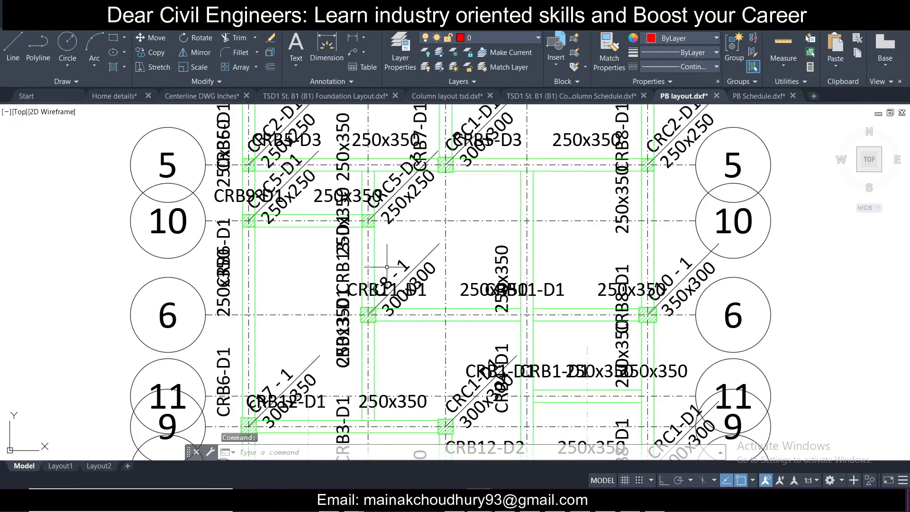
scroll(448, 301, down, 2)
scroll(468, 386, up, 2)
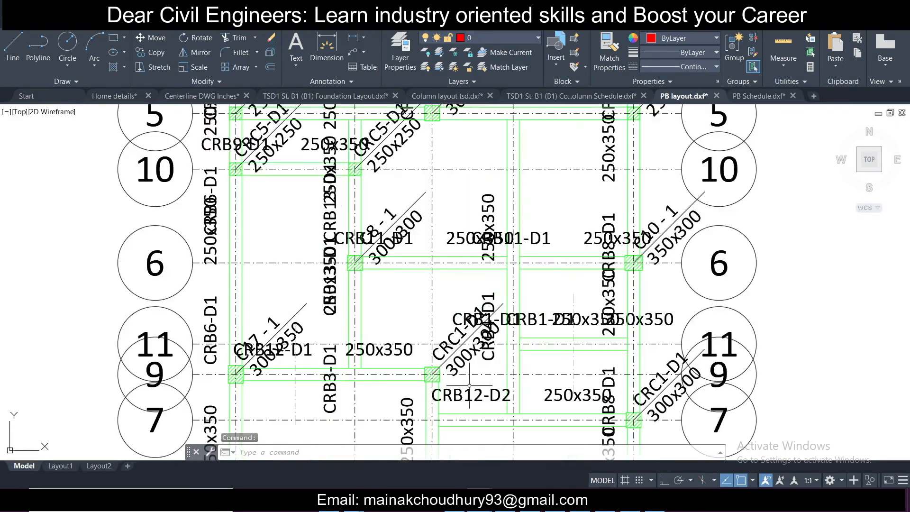
middle_drag(535, 414, 496, 302)
middle_drag(357, 345, 356, 292)
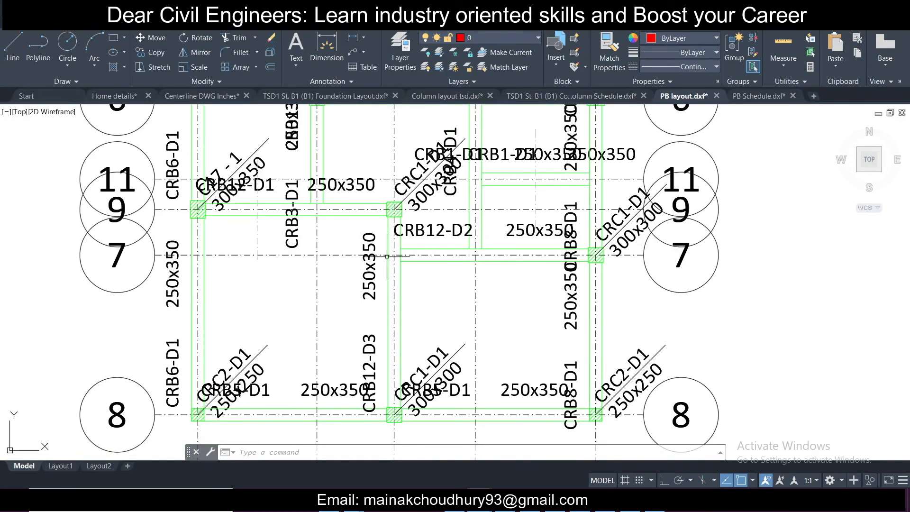
Step: Examine the full plinth beam schedule, including links and revision notes, before returning to the model
click(758, 96)
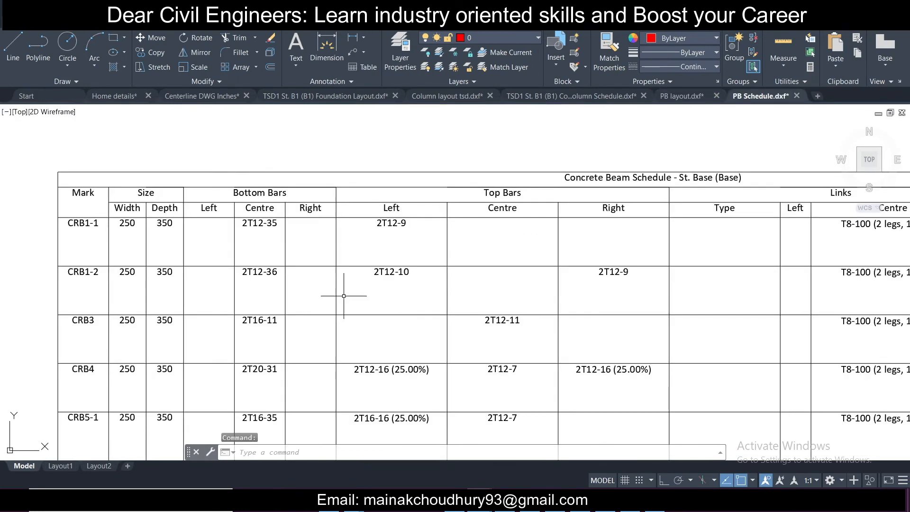
scroll(279, 272, down, 2)
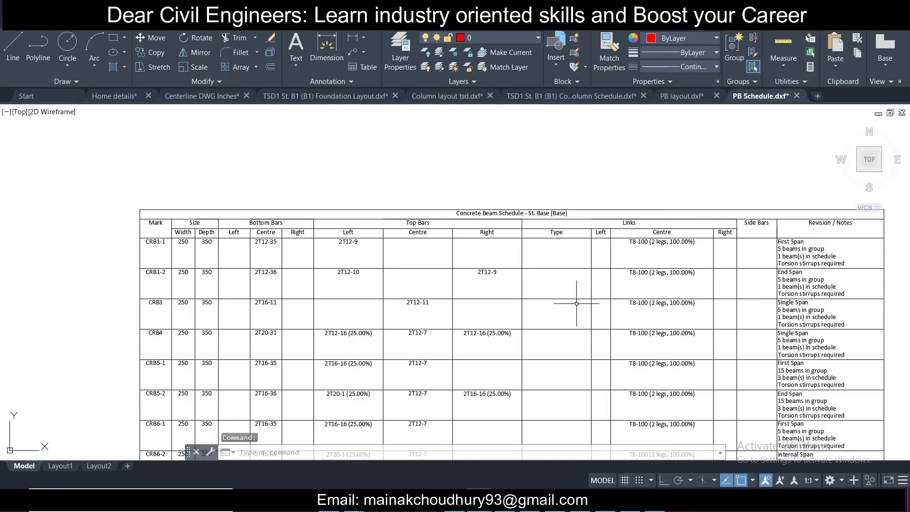
scroll(649, 291, up, 2)
scroll(534, 373, down, 2)
middle_drag(534, 374, 486, 254)
click(846, 7)
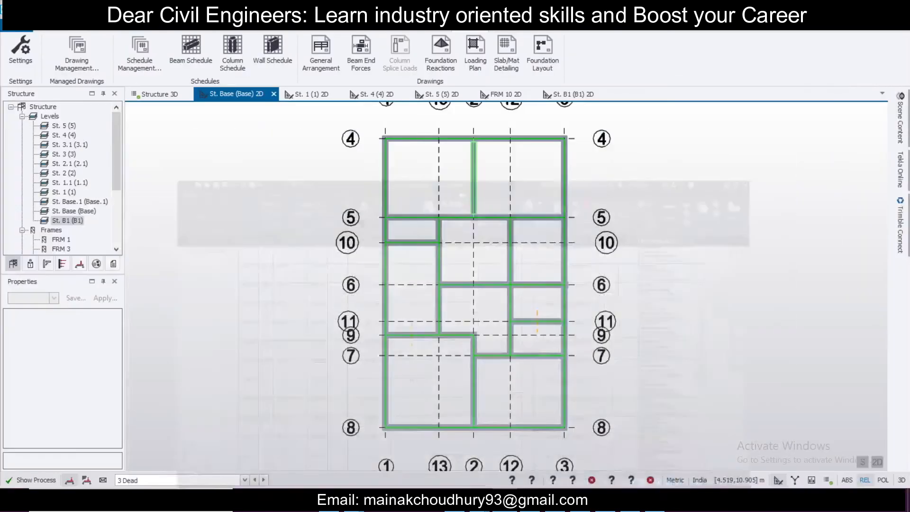
Step: Generate the Material Listing report
scroll(576, 244, down, 1)
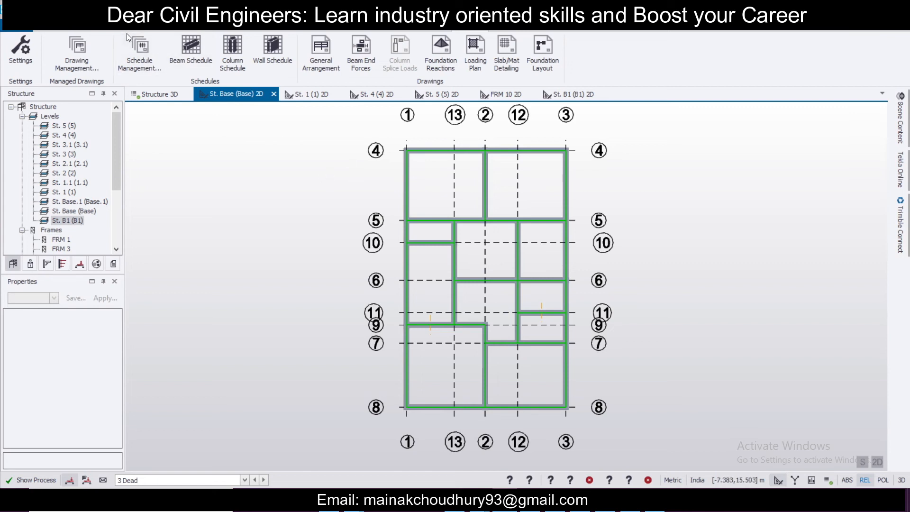
click(405, 31)
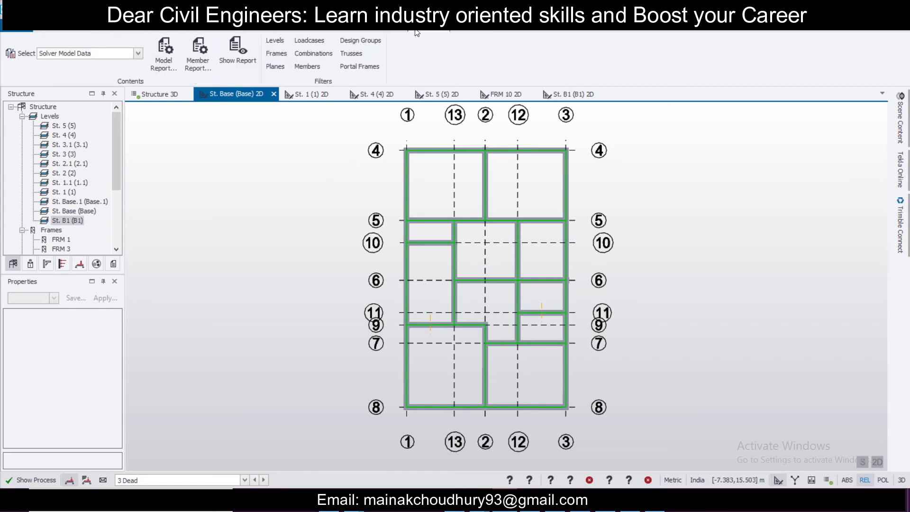
click(126, 55)
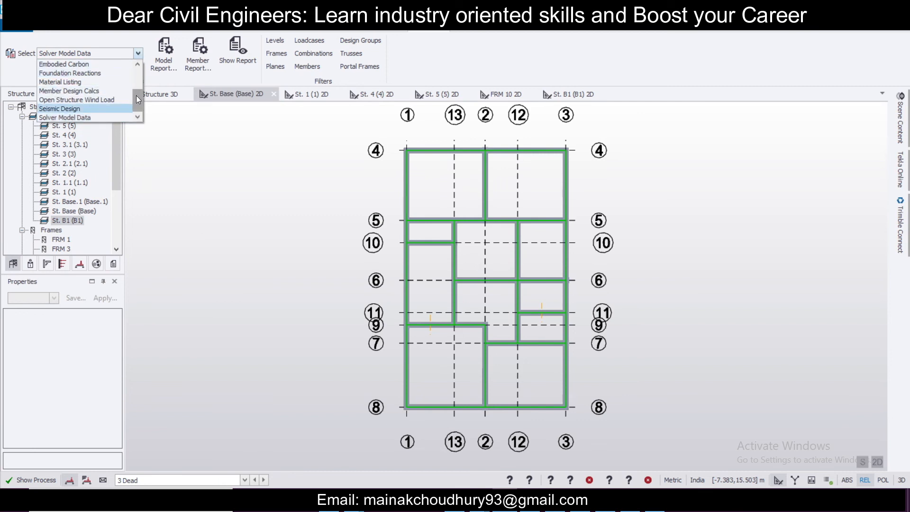
click(114, 83)
click(220, 56)
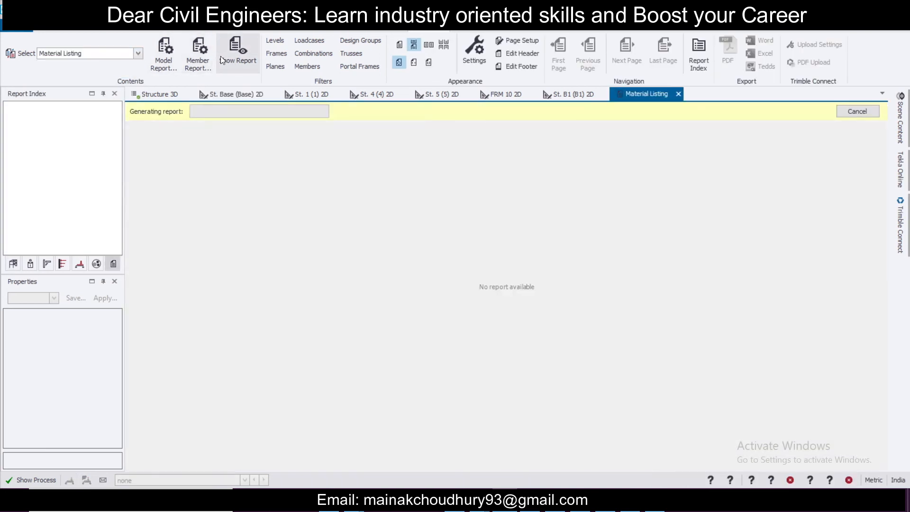
Step: Examine the material listing's pad base, concrete, total and reinforcement mass tables
scroll(562, 191, down, 10)
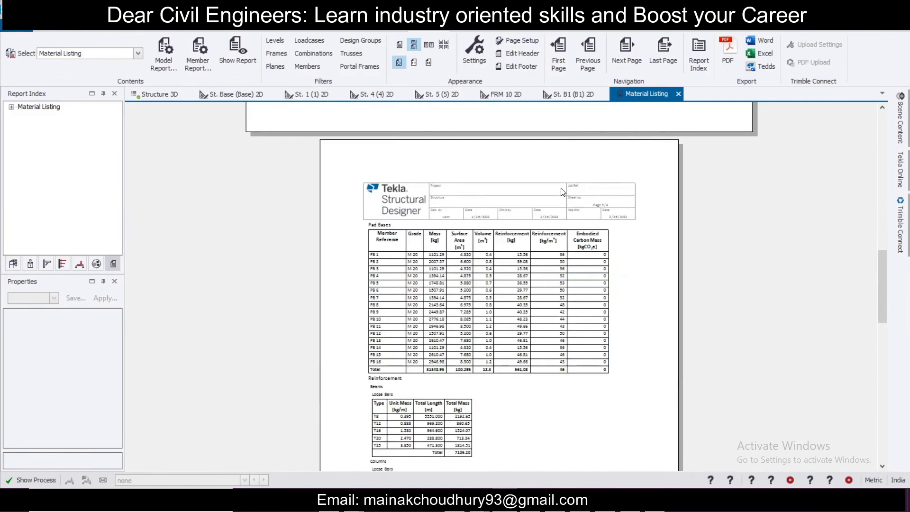
scroll(561, 191, down, 15)
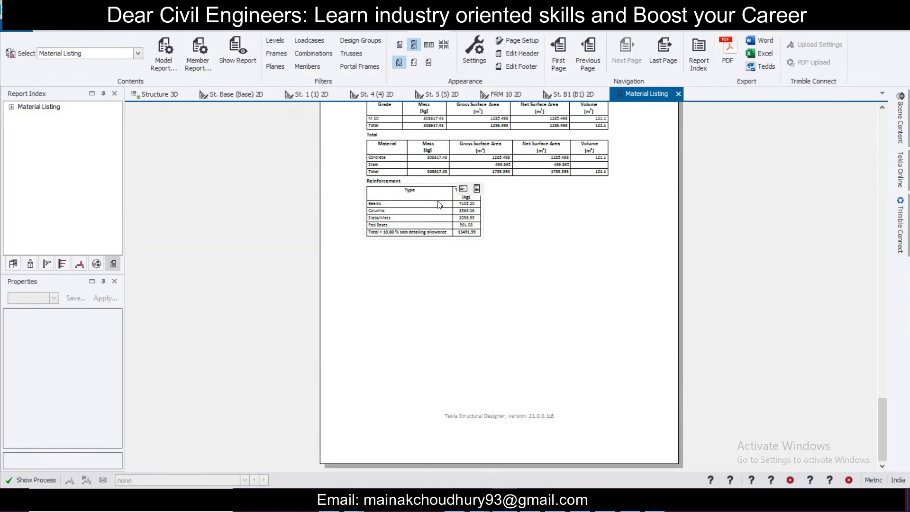
ctrl+scroll(439, 205, up, 4)
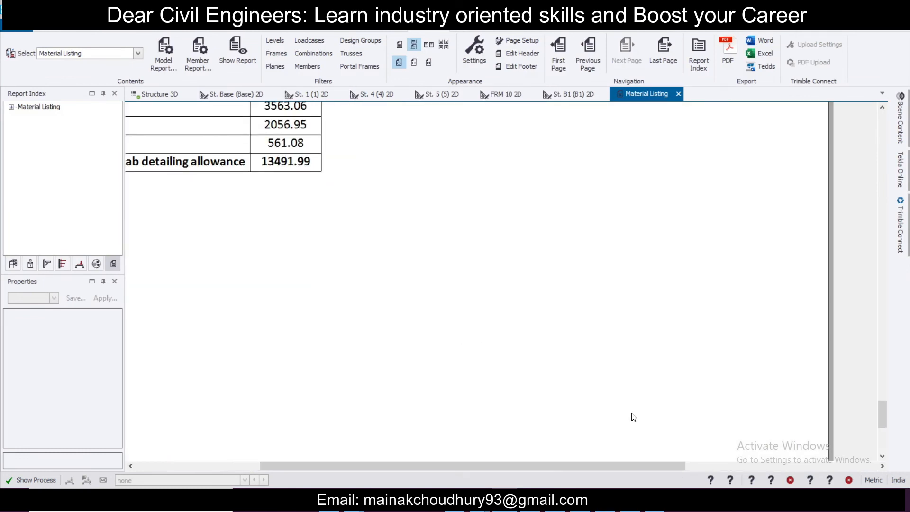
drag(595, 463, 470, 464)
scroll(508, 314, up, 3)
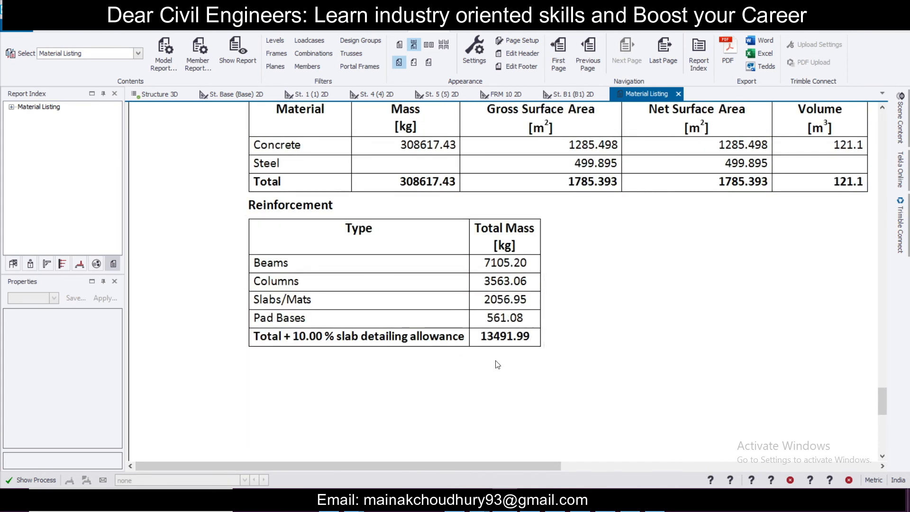
scroll(559, 339, up, 2)
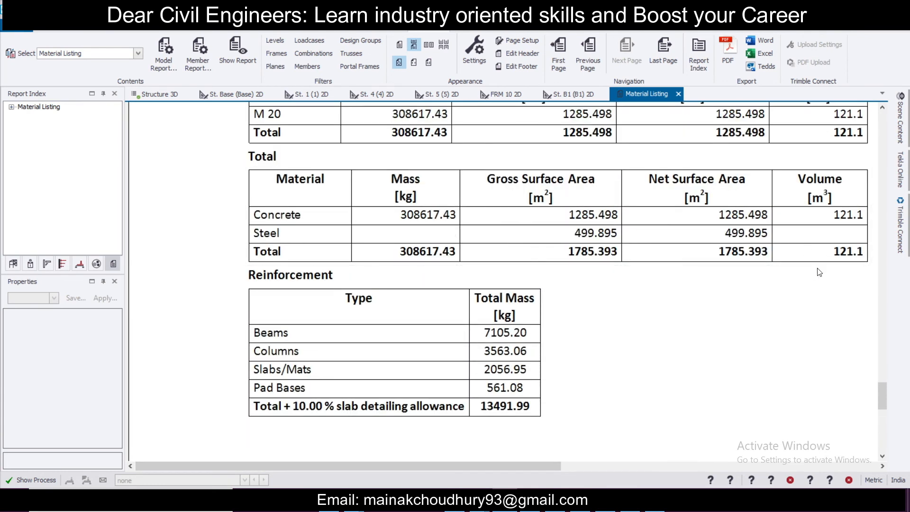
scroll(816, 282, up, 4)
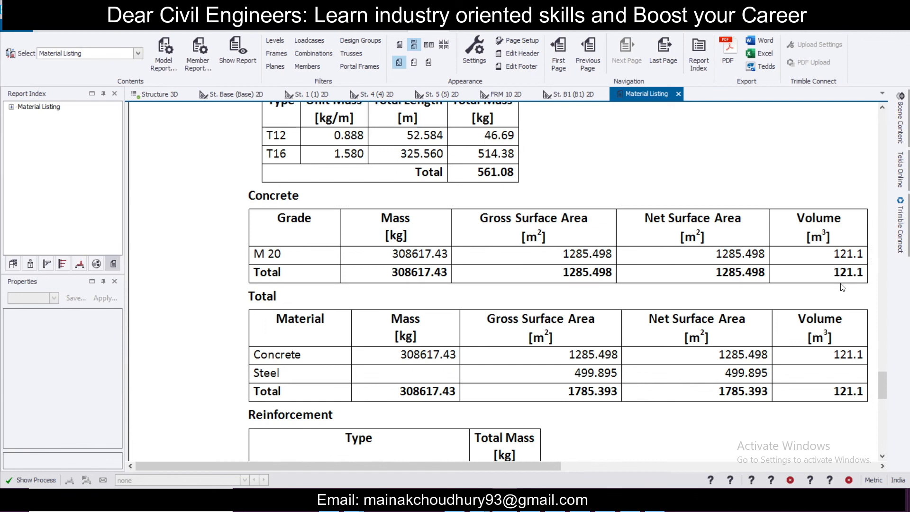
scroll(842, 287, up, 3)
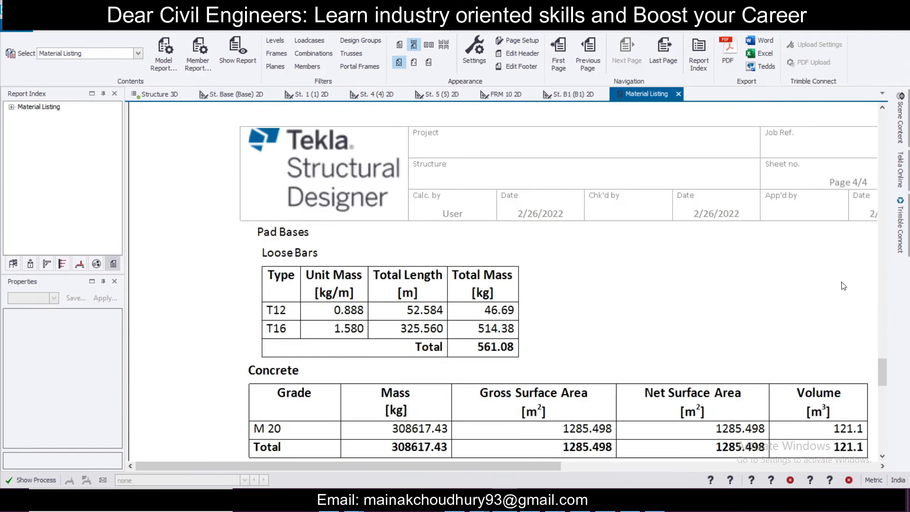
Step: Generate the Building Design report
click(138, 54)
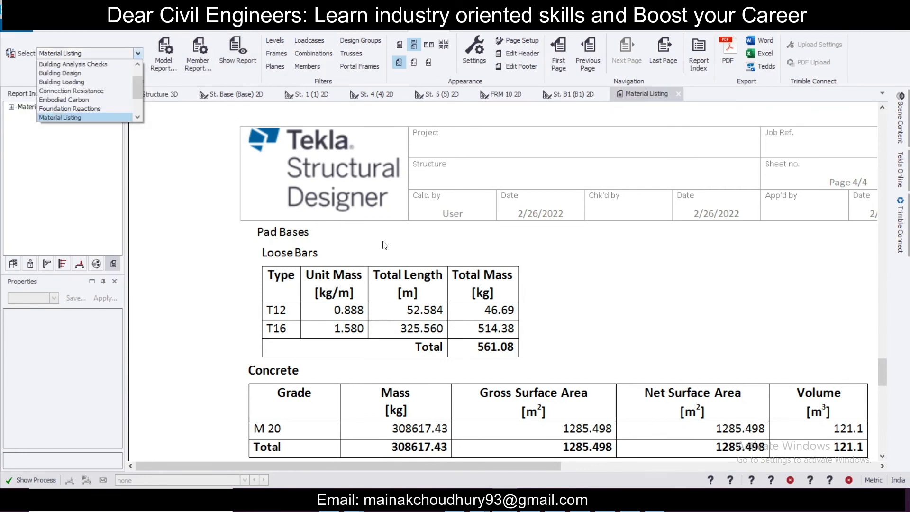
mouse_move(136, 92)
mouse_down()
mouse_move(135, 104)
mouse_move(139, 79)
mouse_move(144, 113)
mouse_move(147, 84)
mouse_up()
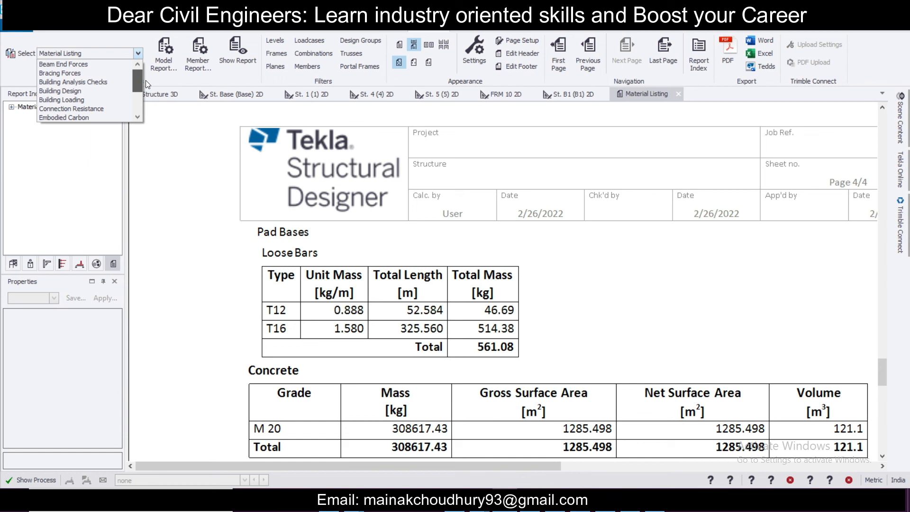
click(118, 90)
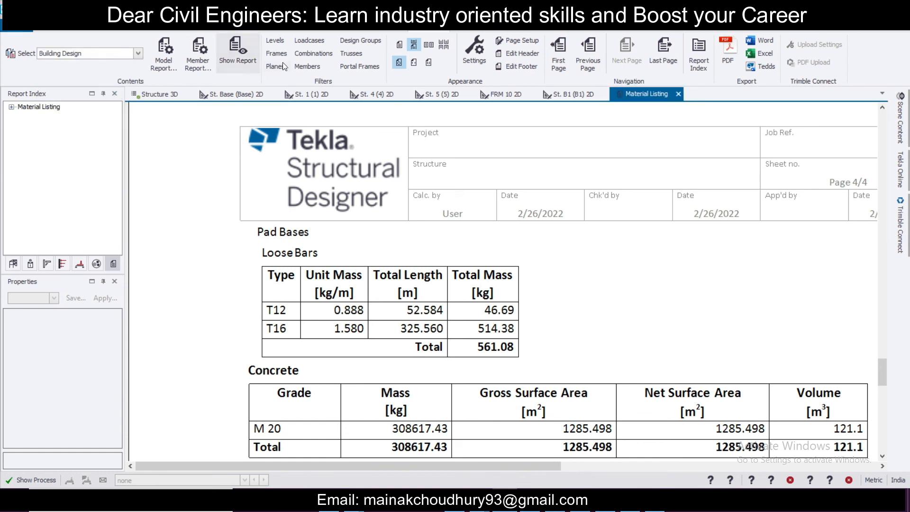
click(238, 48)
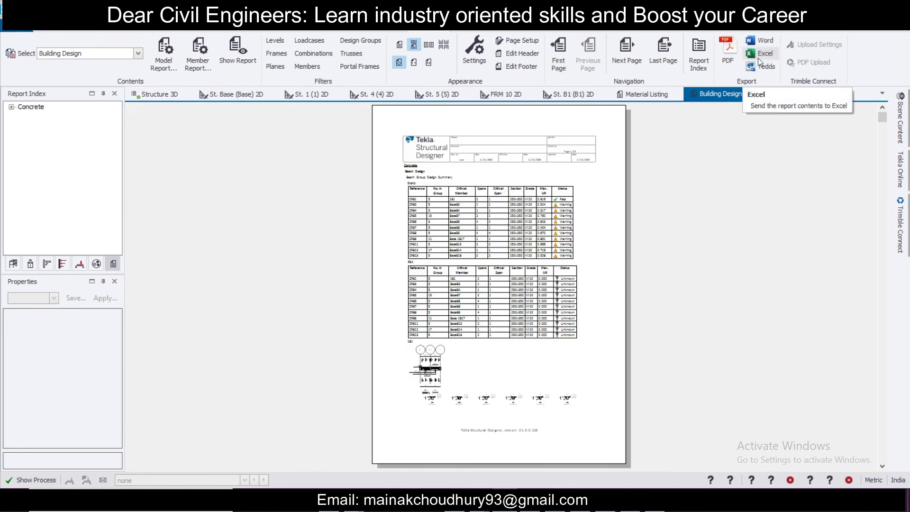
Step: Review the beam group design summary and beam bending design details in the report
ctrl+scroll(562, 185, up, 4)
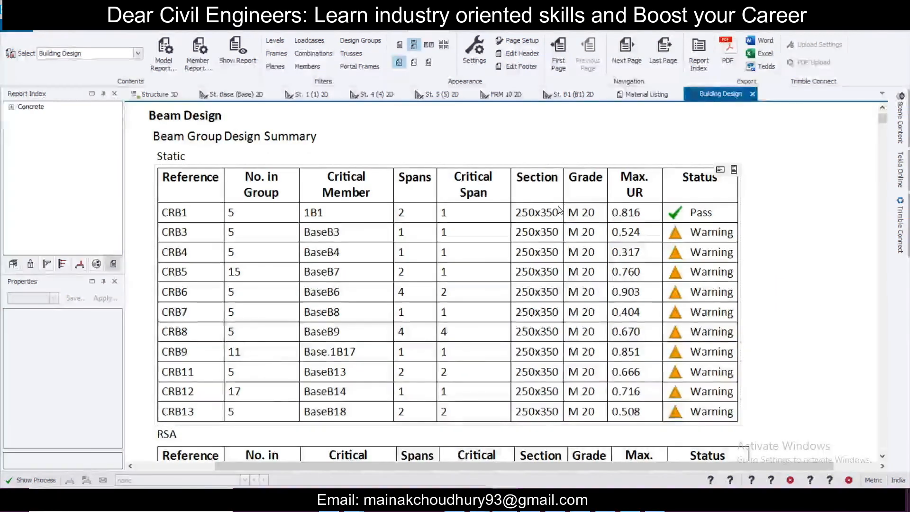
scroll(560, 208, down, 15)
scroll(561, 207, down, 15)
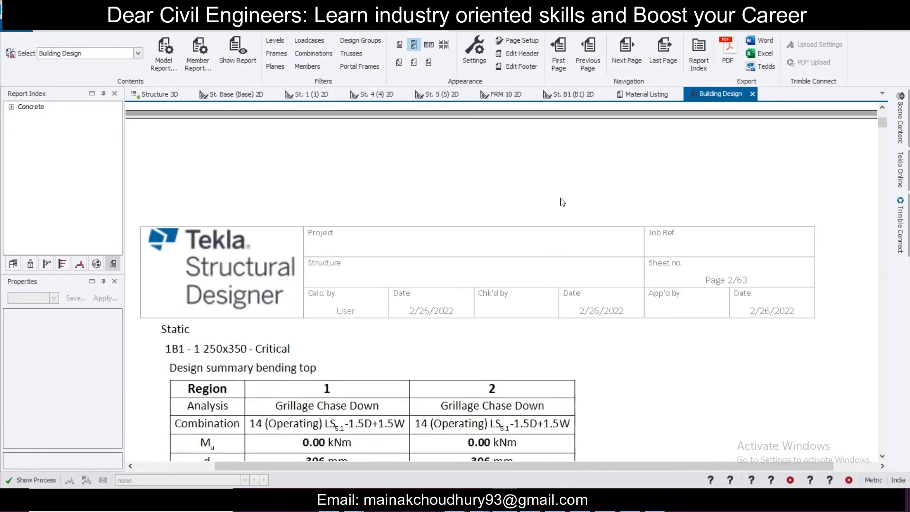
scroll(562, 199, down, 15)
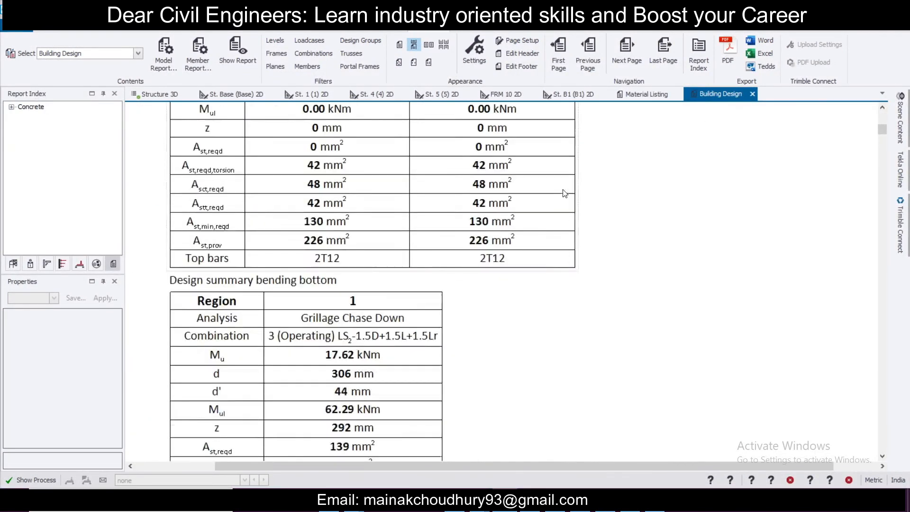
Step: Scroll through the Building Design report to review the further beam bending, shear and torsion design summaries
scroll(882, 168, down, 15)
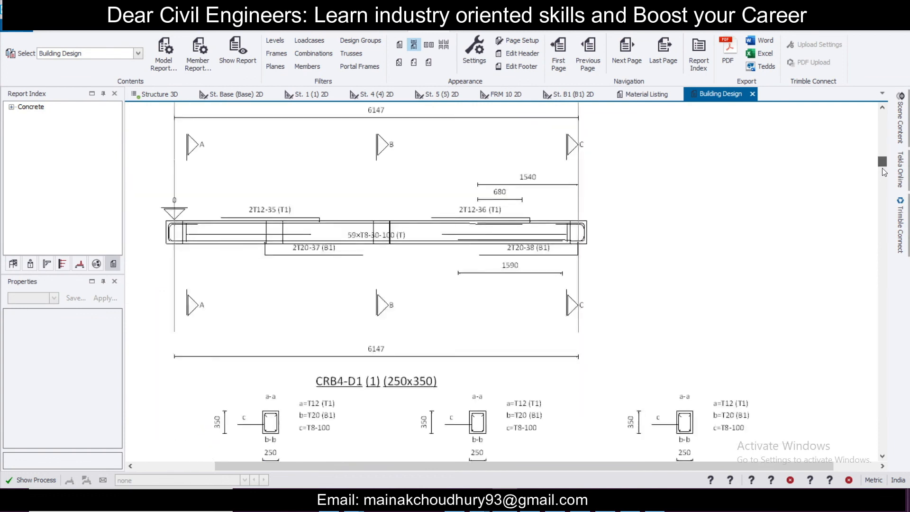
scroll(590, 212, down, 12)
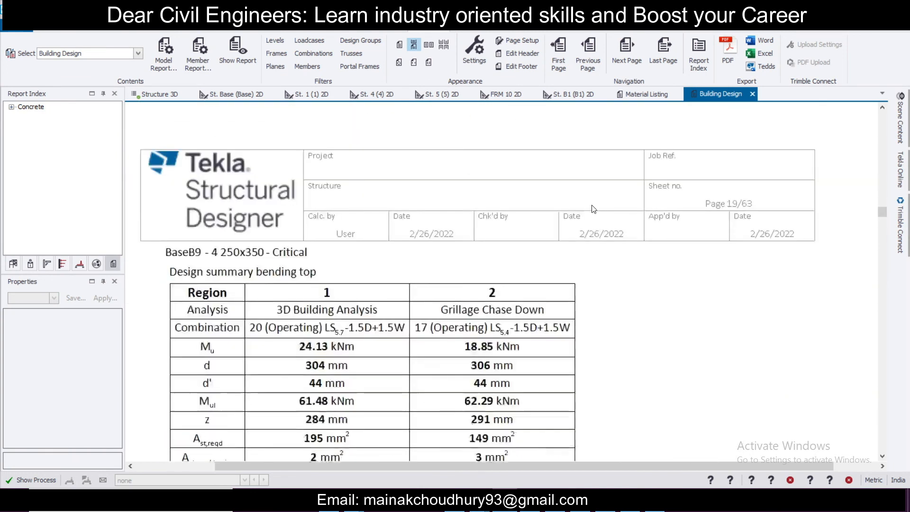
scroll(589, 256, down, 15)
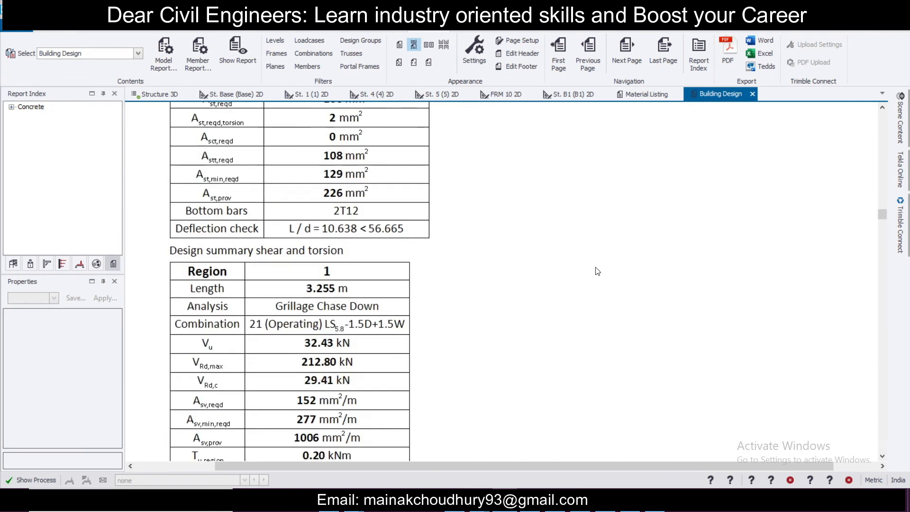
scroll(610, 268, down, 12)
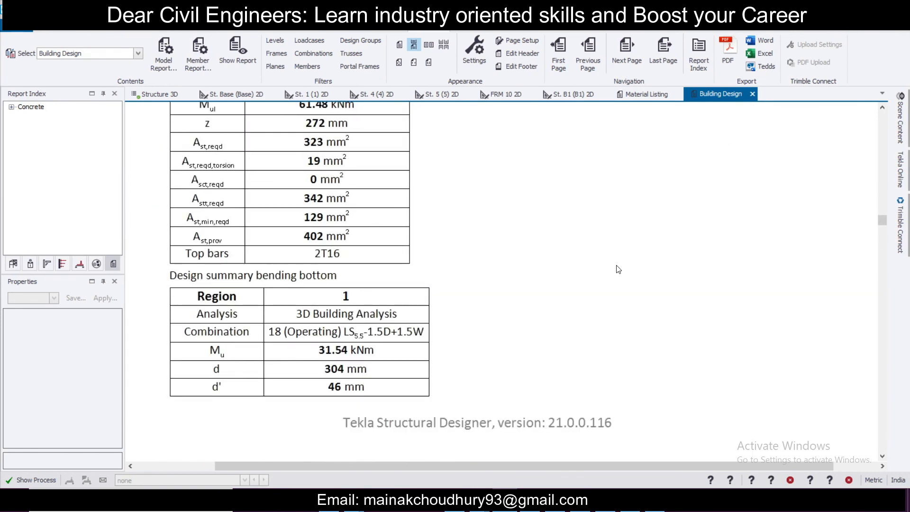
scroll(618, 269, down, 12)
scroll(620, 270, down, 12)
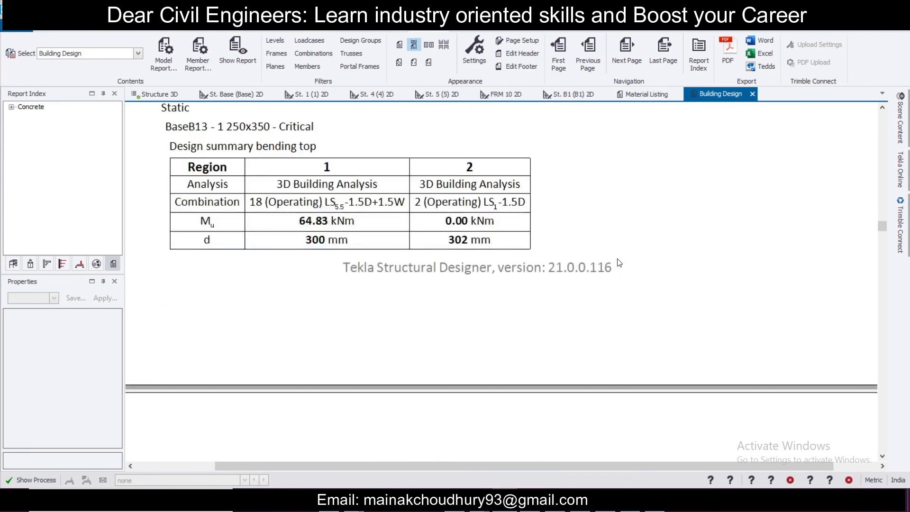
scroll(616, 265, down, 8)
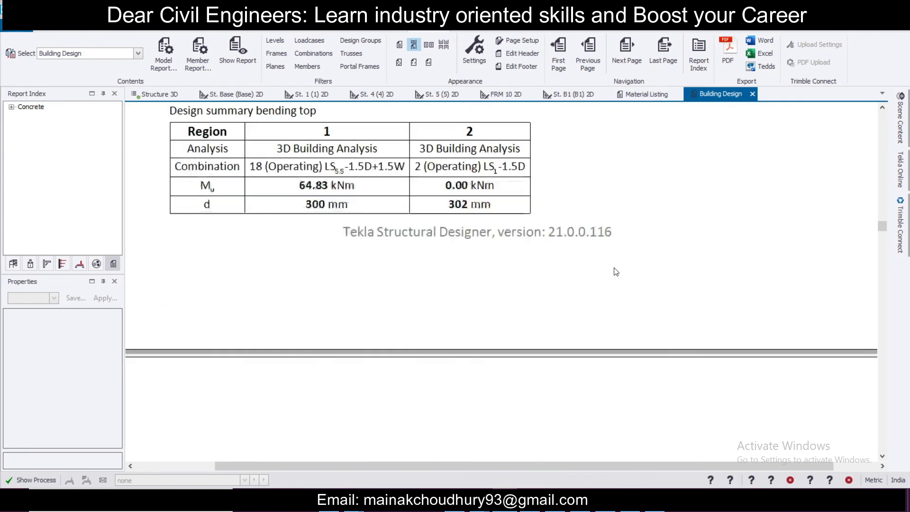
scroll(616, 273, down, 5)
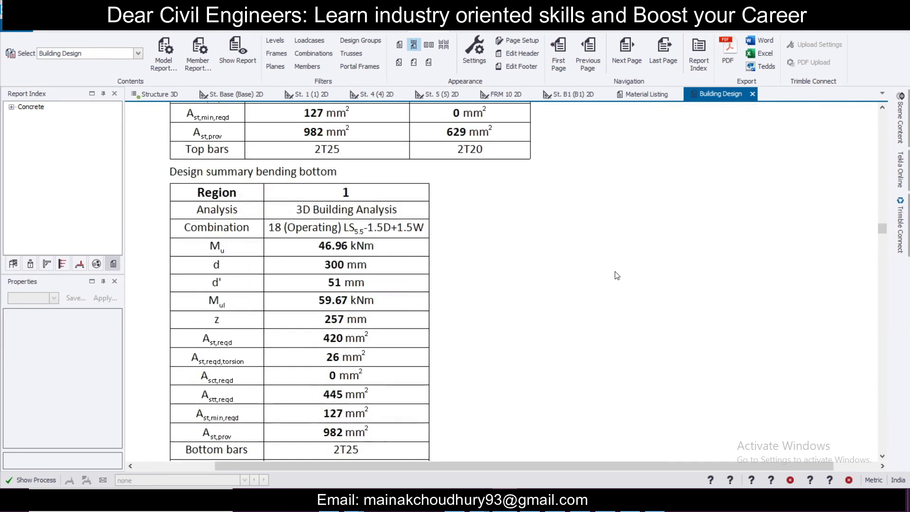